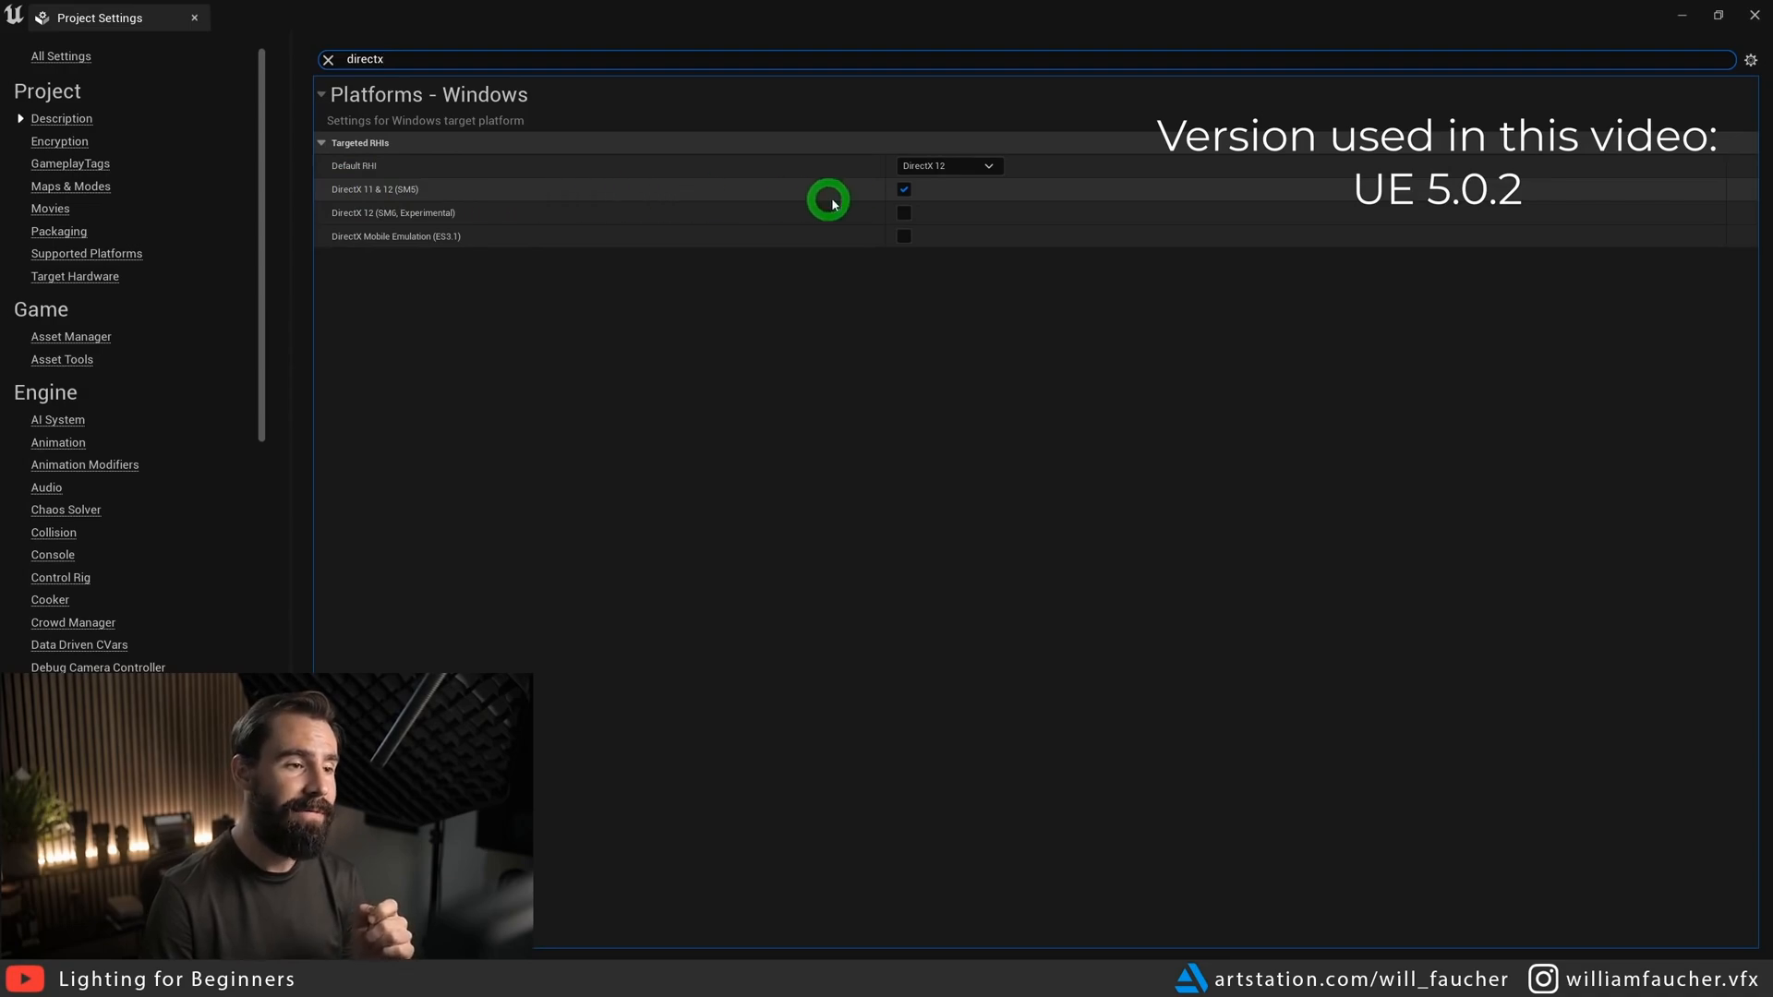
- Review the project's Rendering settings for global illumination, Lumen, shadows and ray tracing, and close the project settings
click(328, 59)
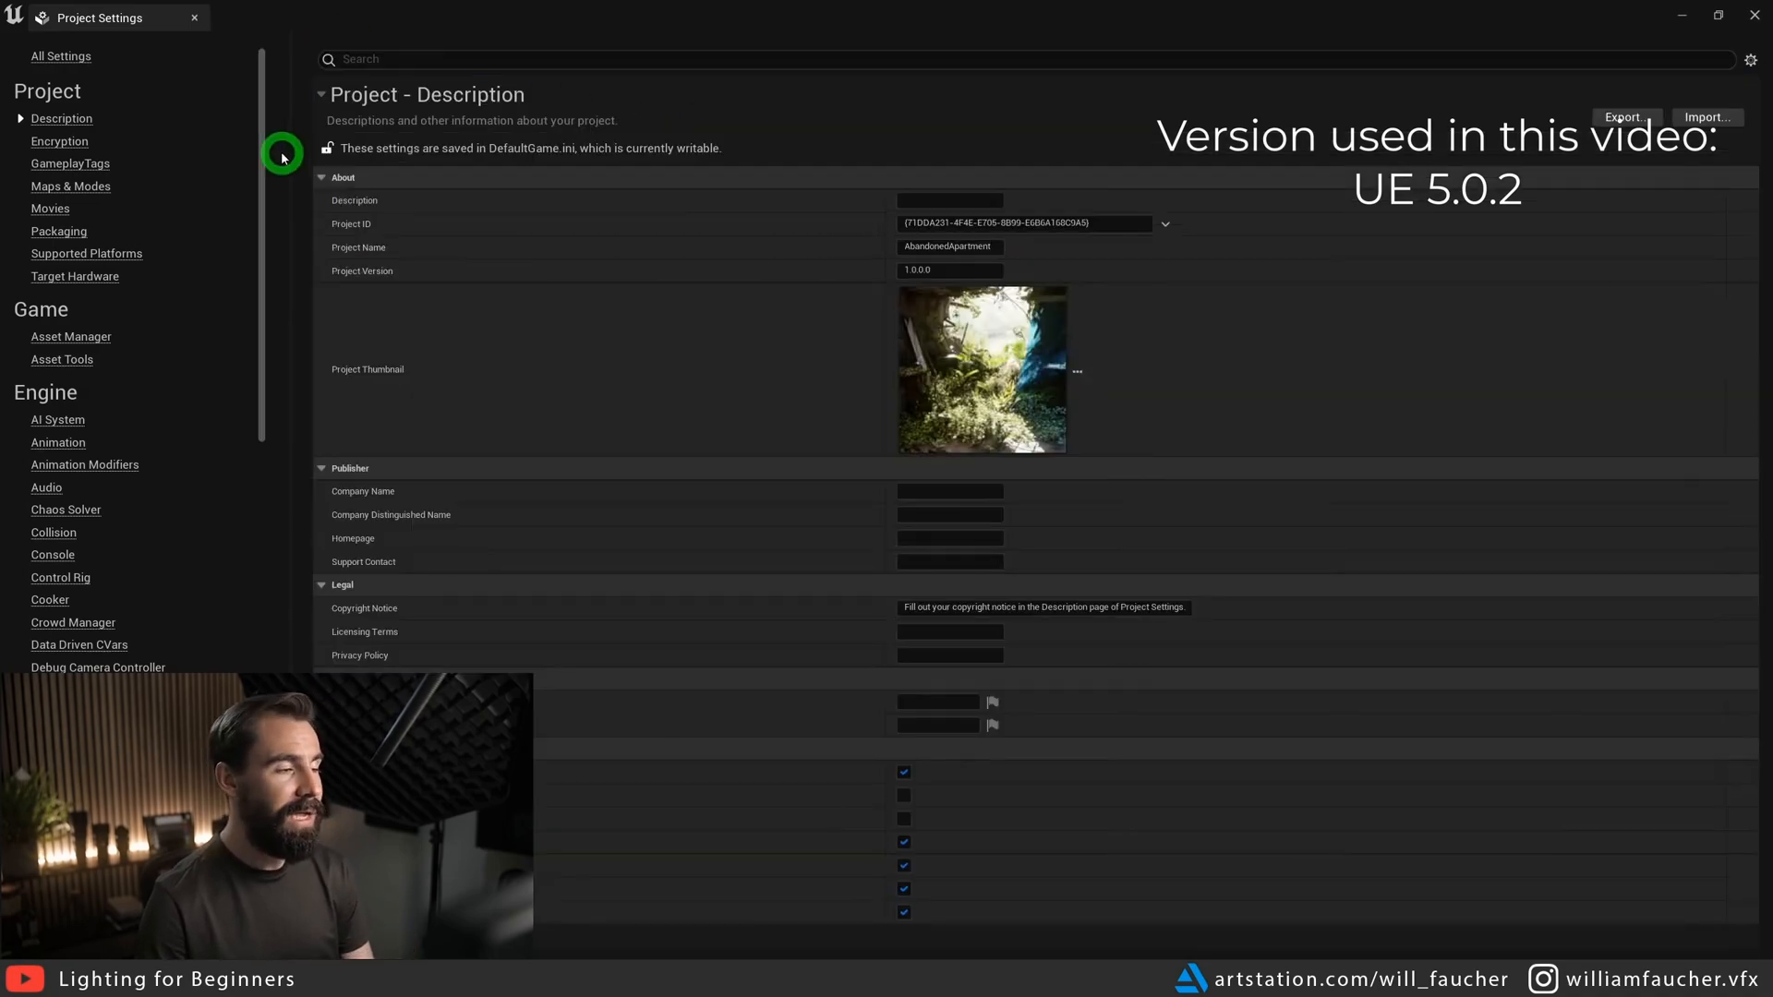
drag(261, 158, 265, 399)
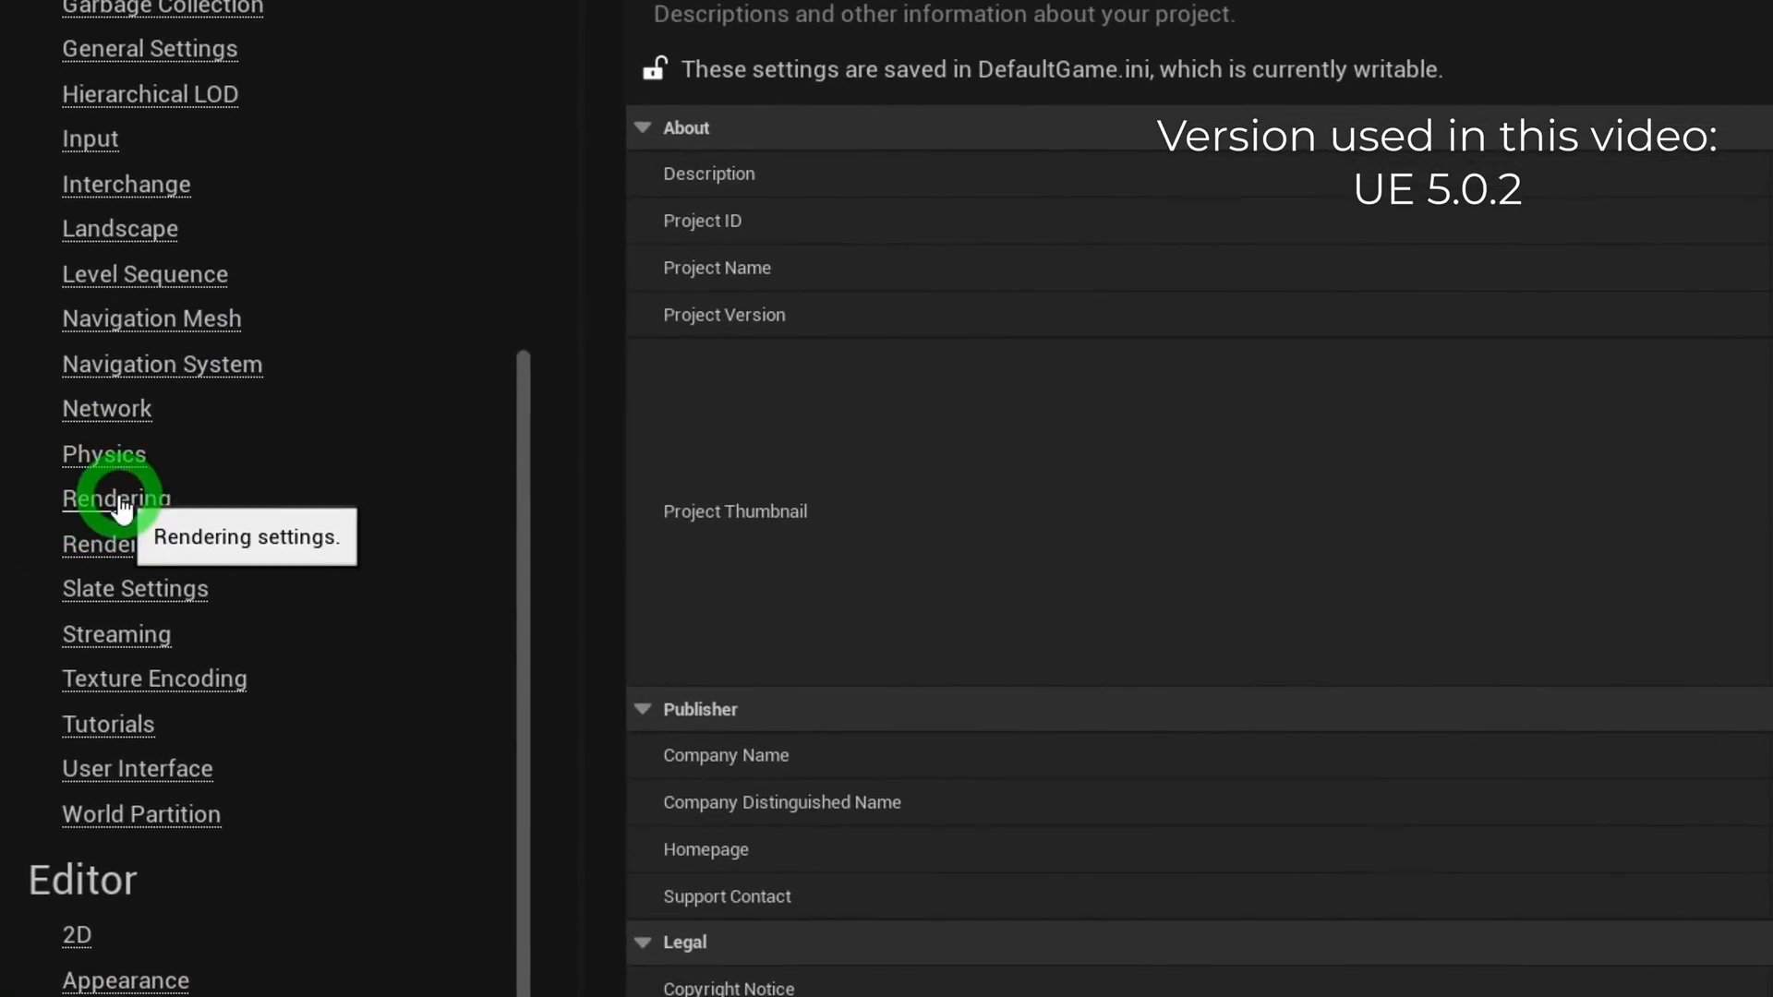
click(120, 506)
drag(1748, 101, 1709, 343)
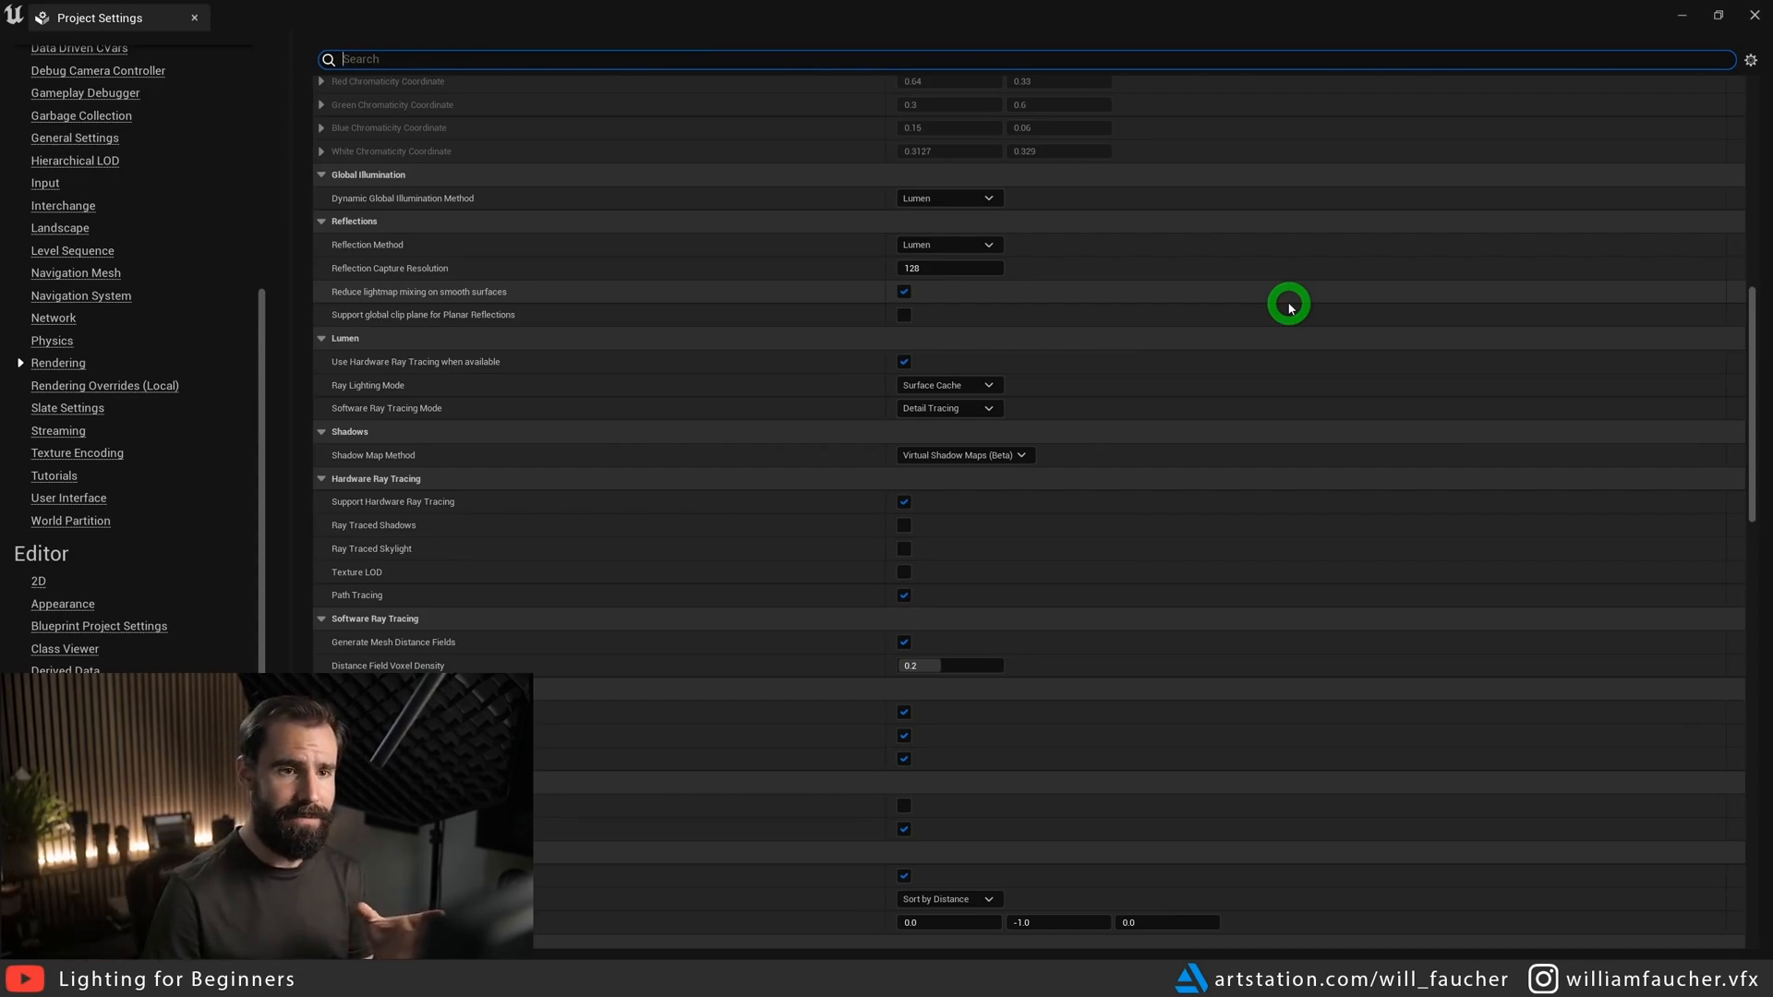
click(1757, 14)
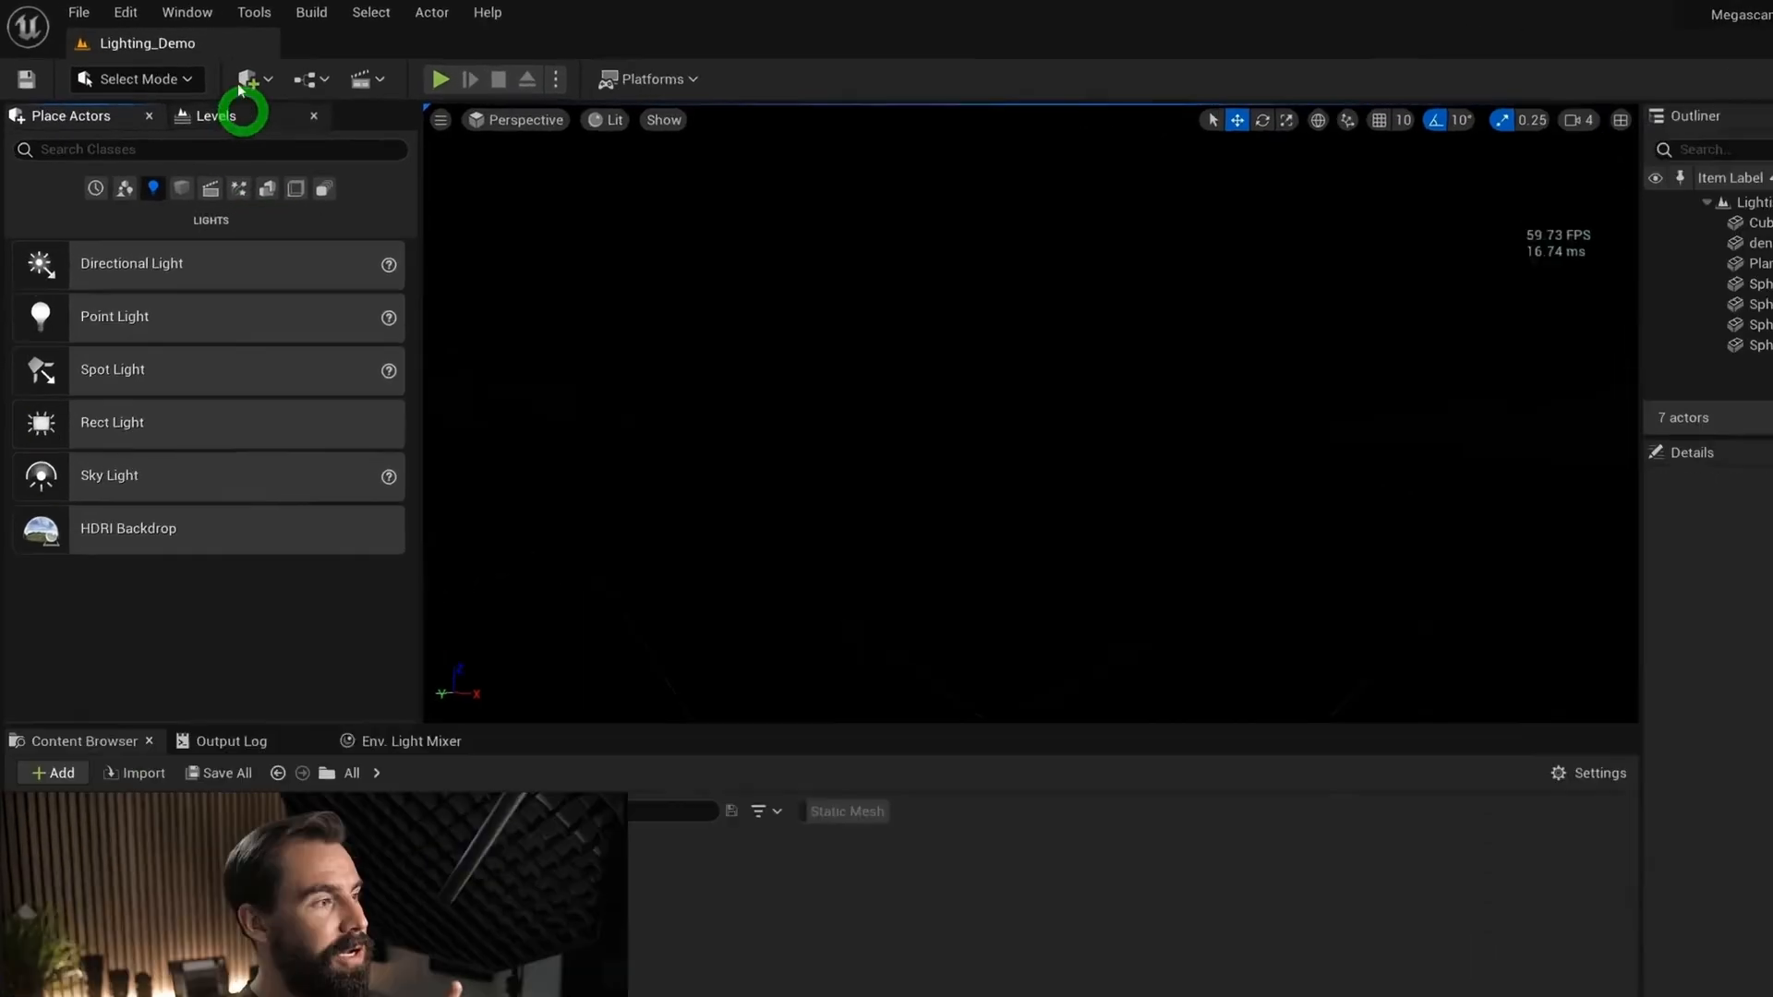
- Load the UE4 Classic Layout for the editor
click(159, 10)
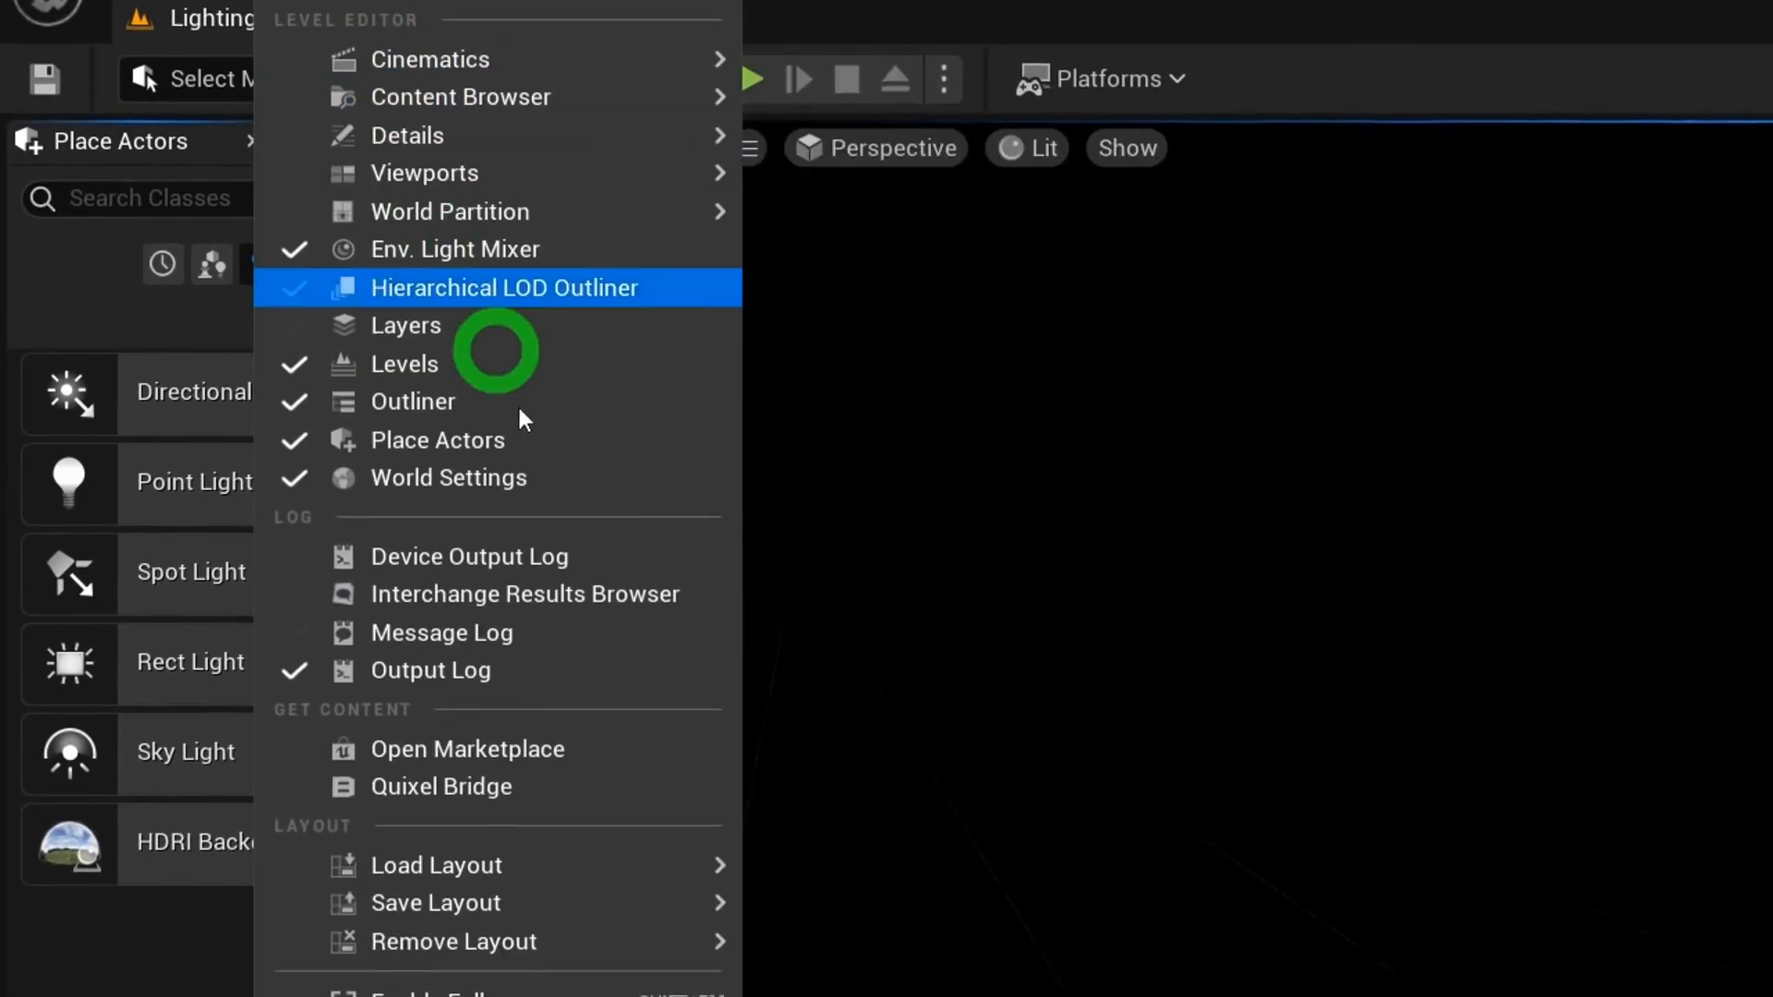
mouse_move(597, 877)
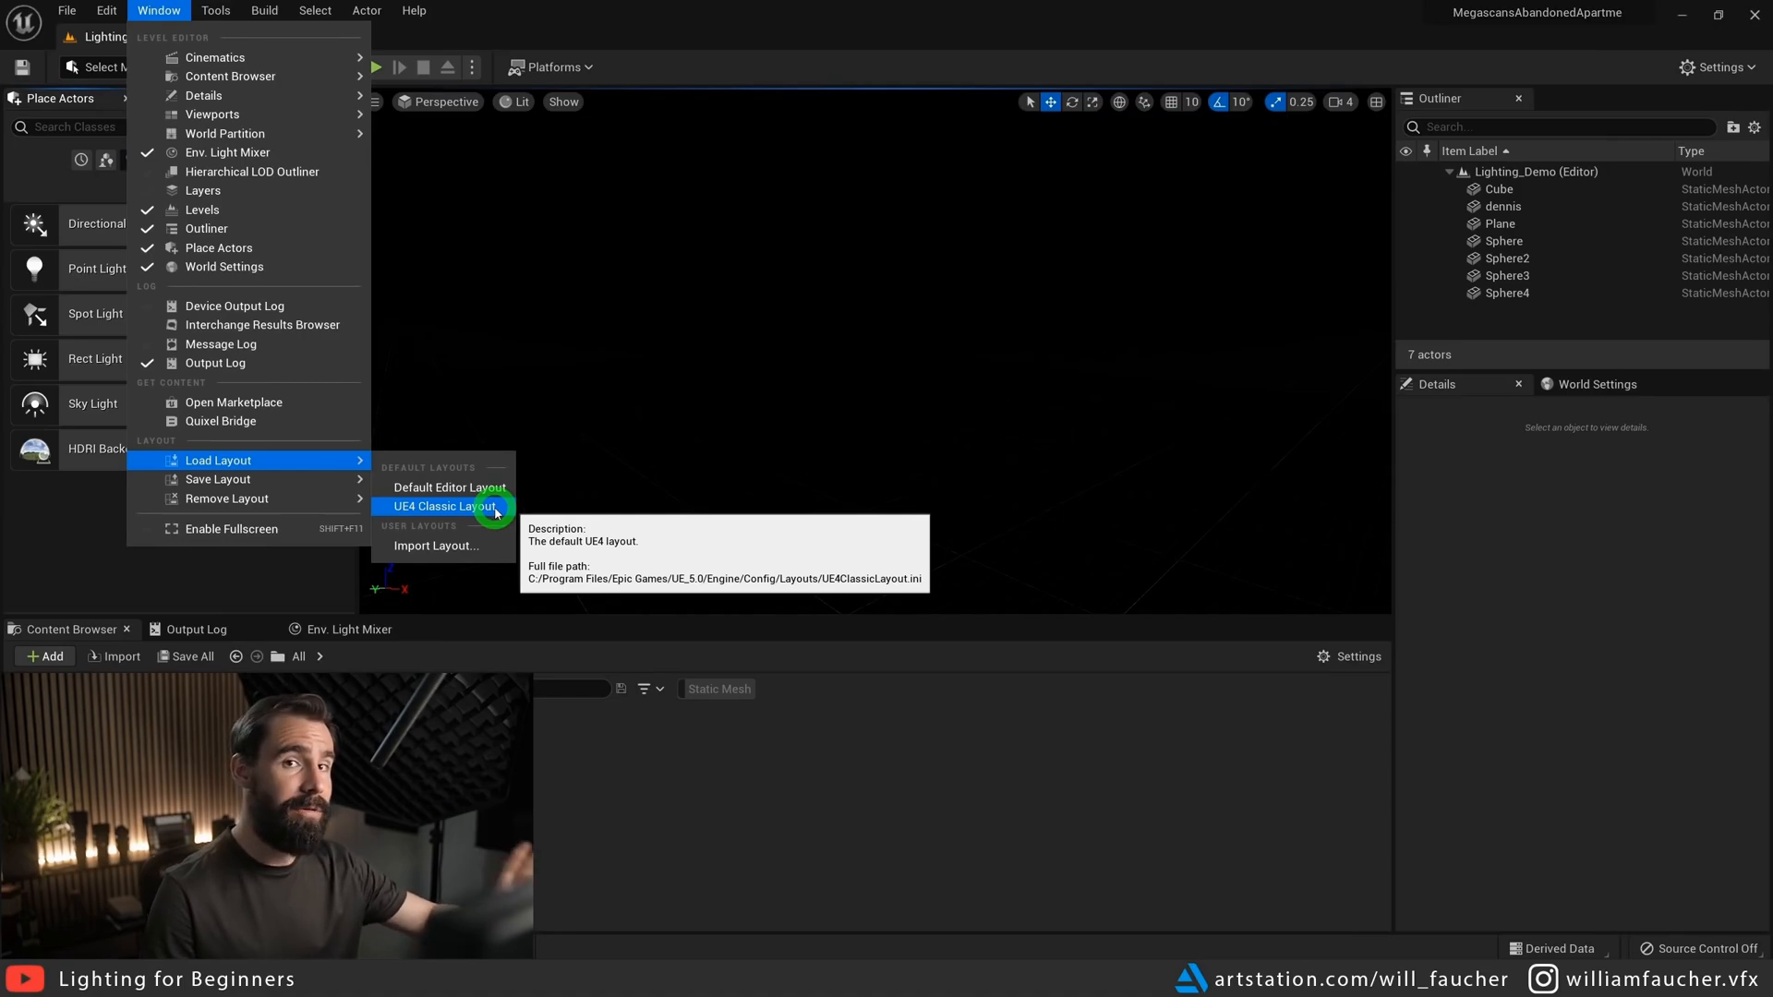
click(494, 507)
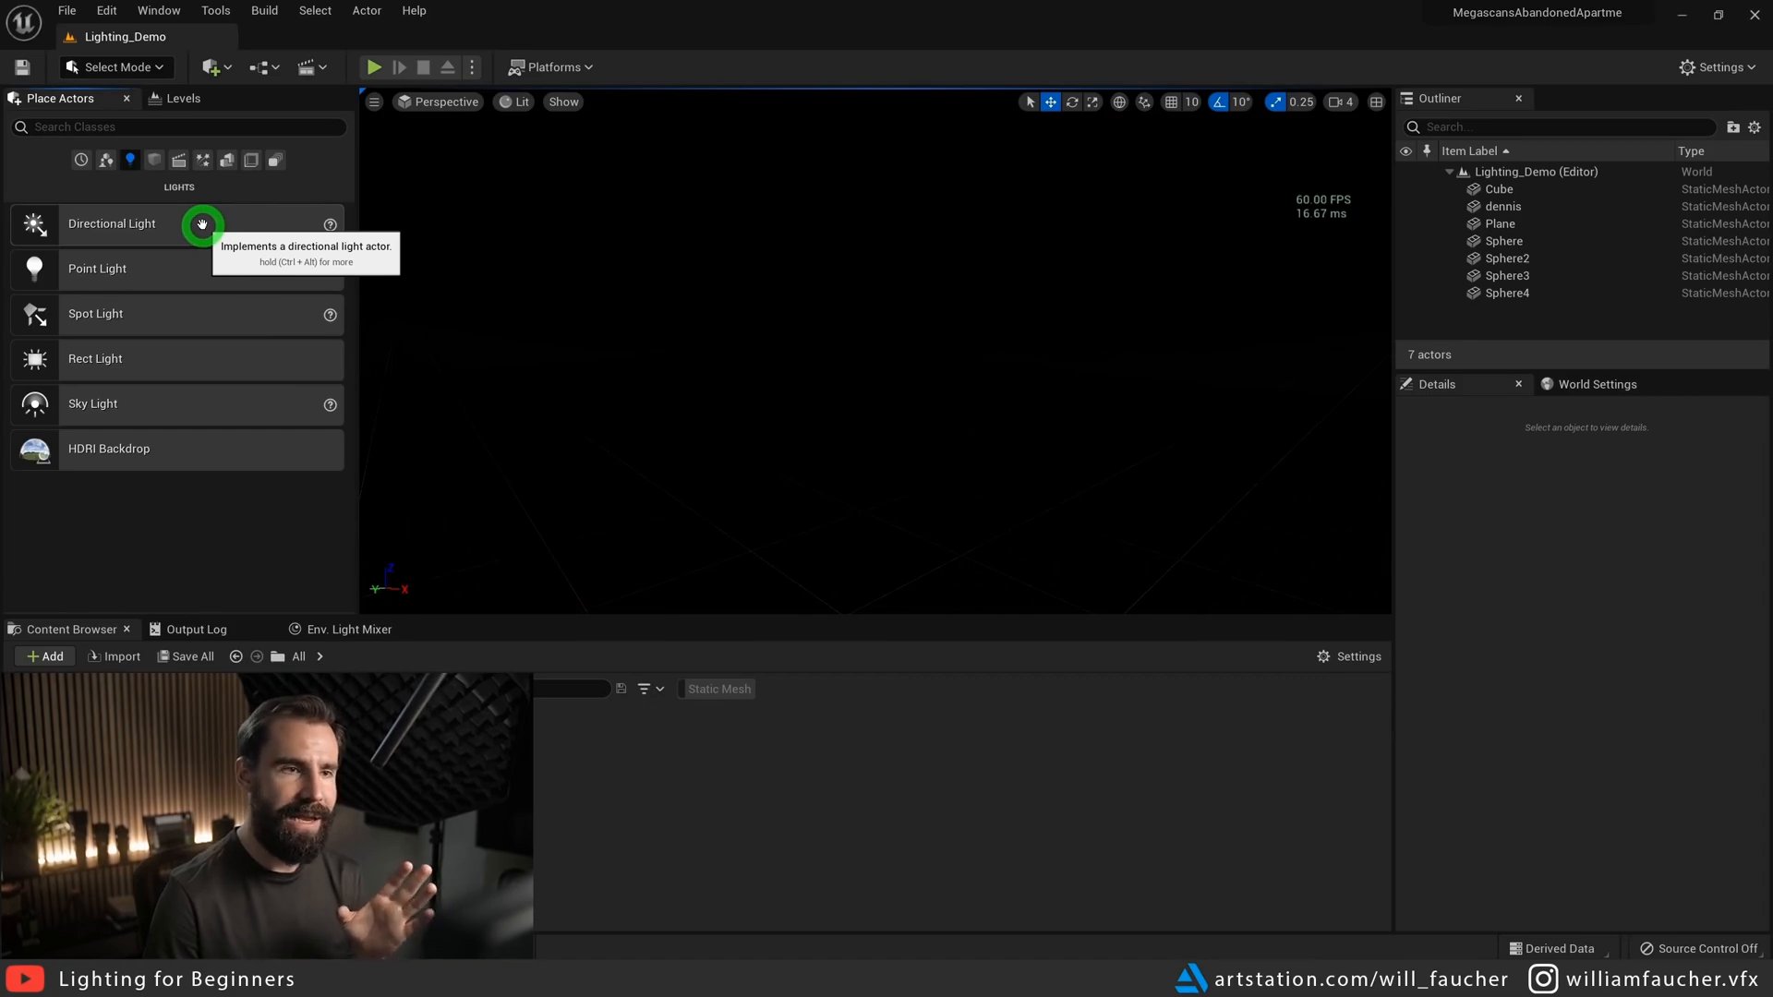
- Place a directional light beside the standing figure and rotate it to about -30° around the Z axis
drag(171, 216, 640, 464)
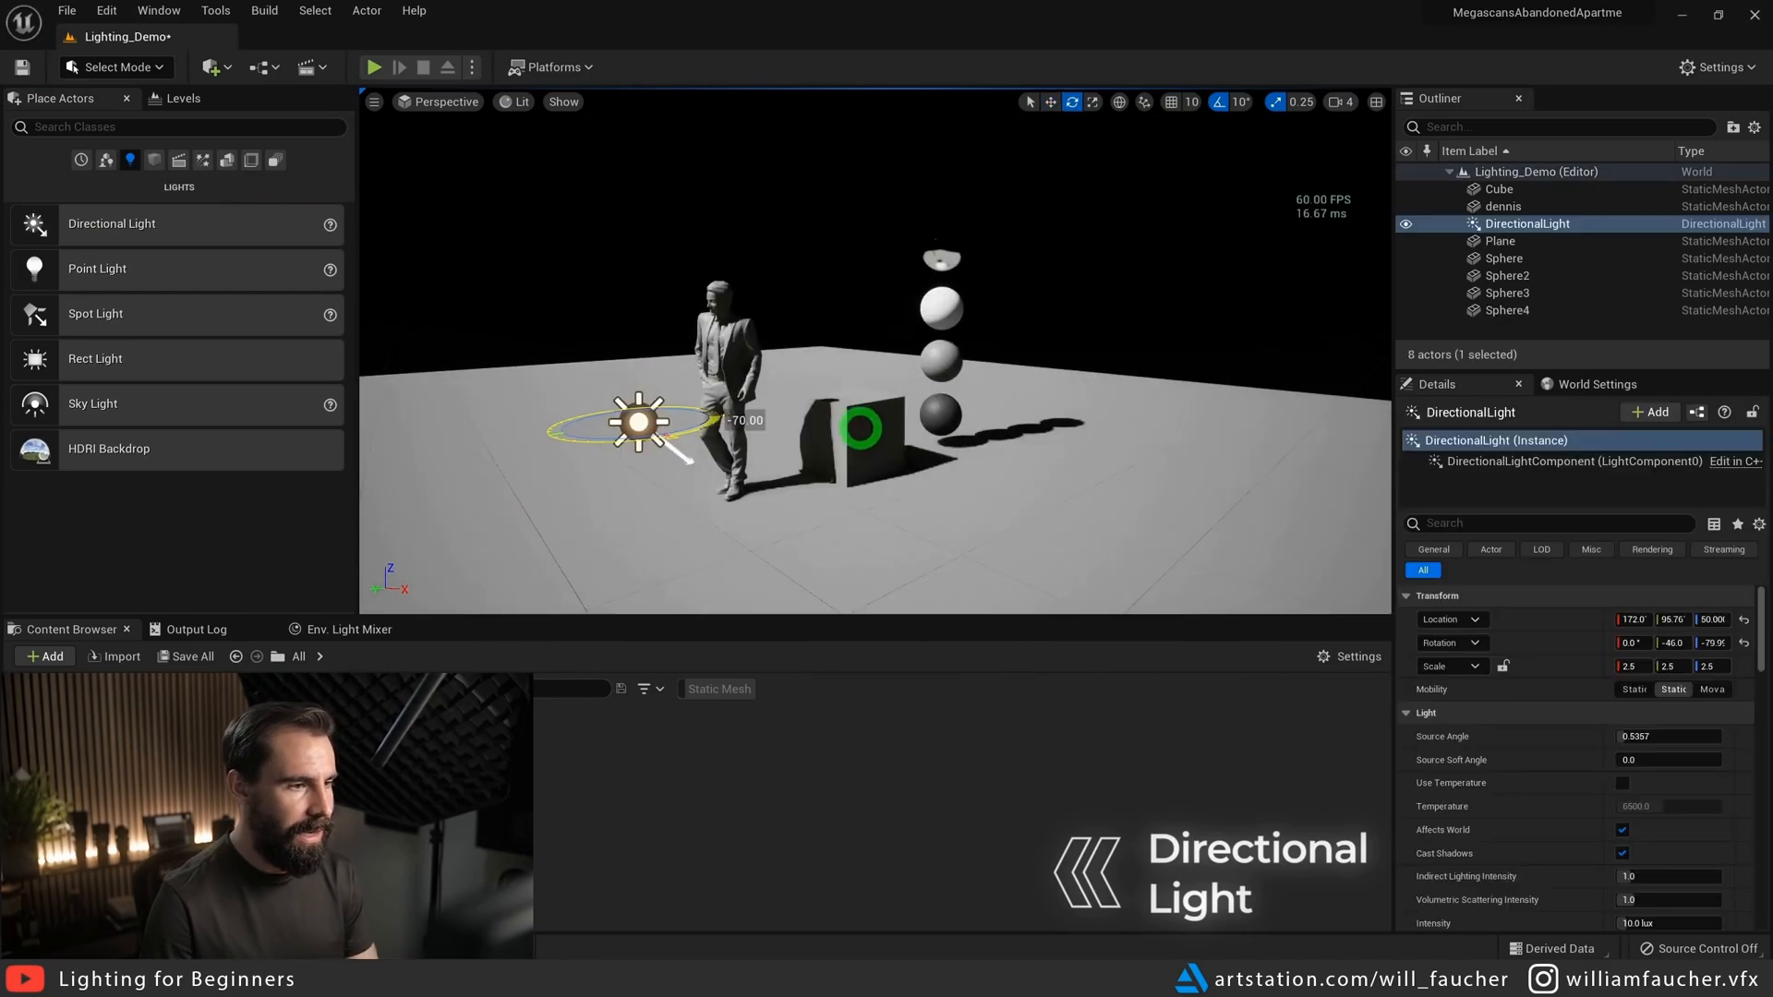
drag(855, 427, 609, 443)
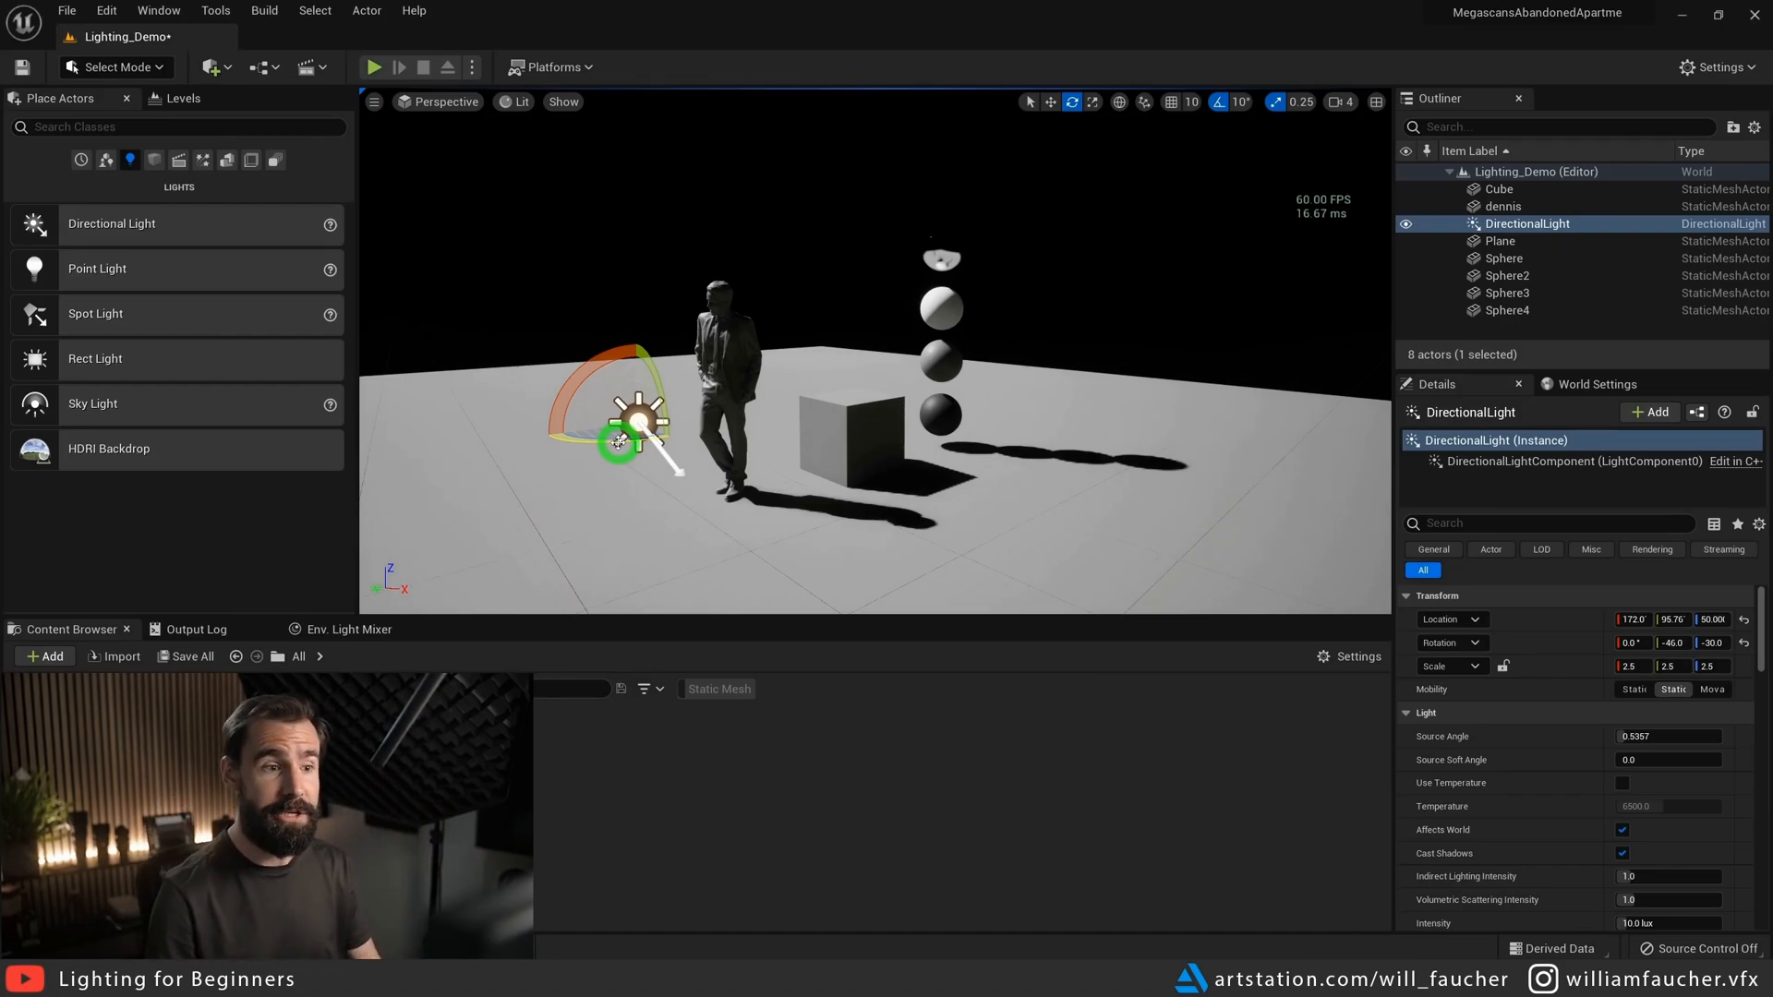
drag(634, 450, 638, 441)
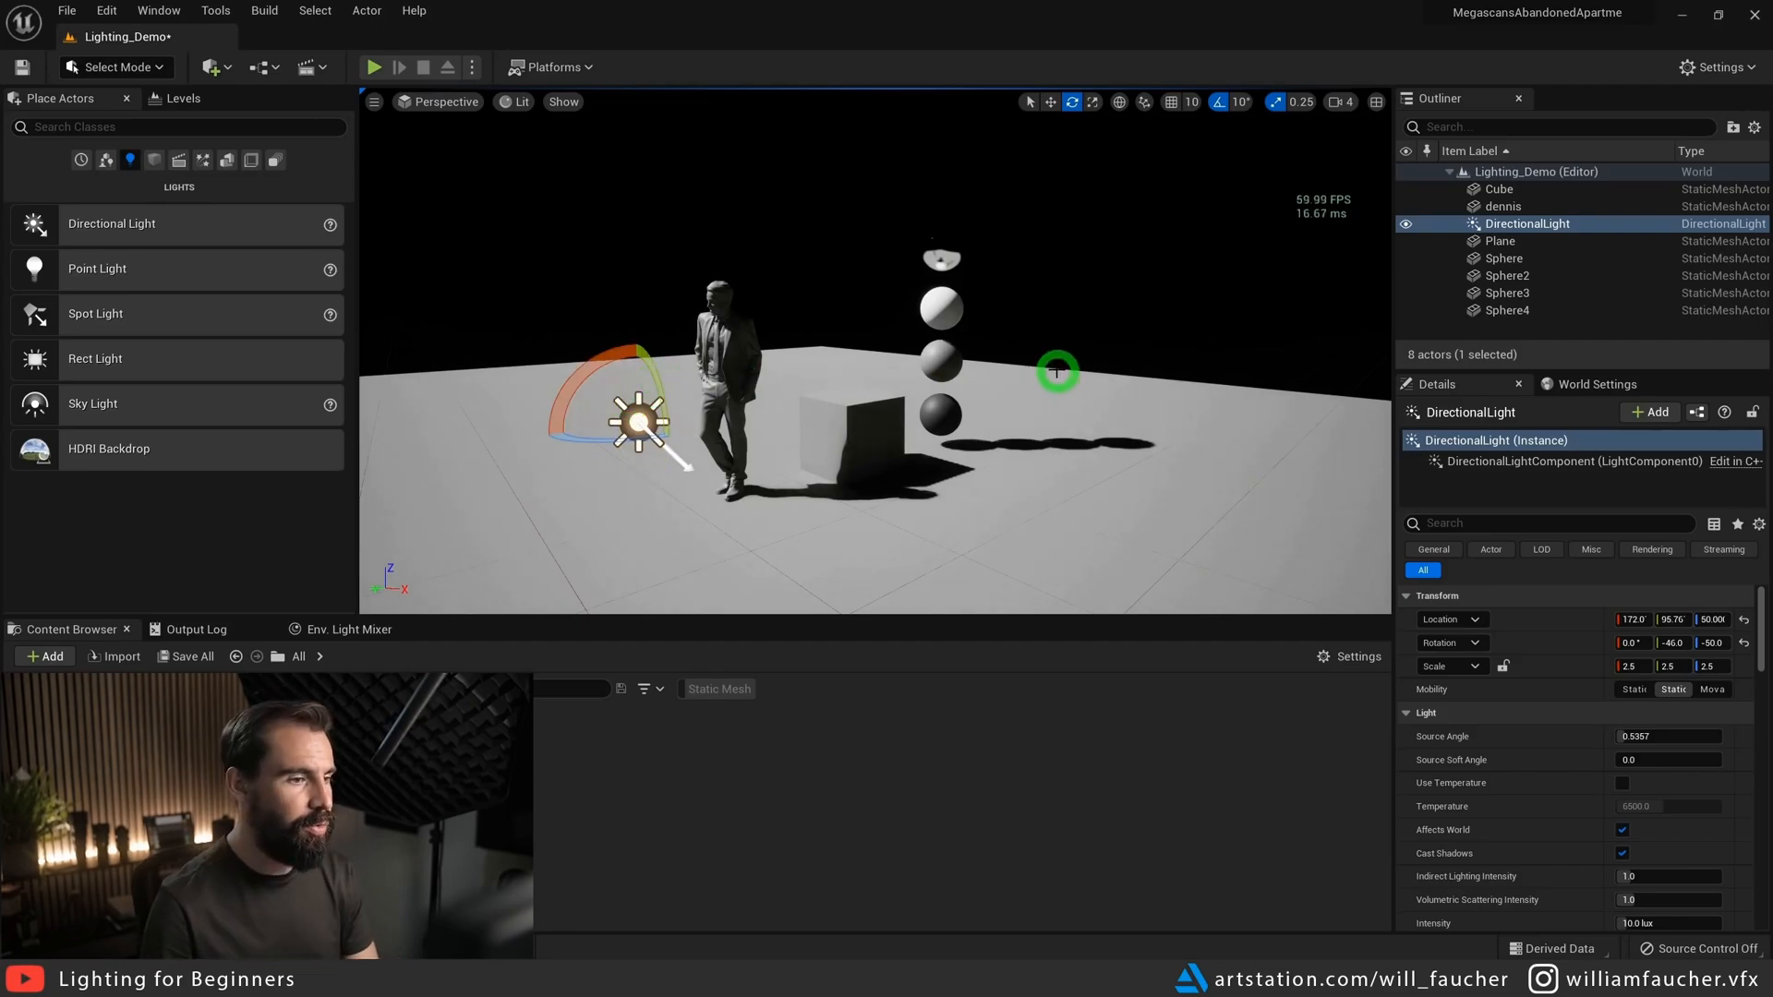
drag(619, 446, 507, 469)
- Try an indirect lighting intensity of 0 on the directional light while viewing the figure up close, and reset it to default
key(w)
right_drag(995, 436, 910, 439)
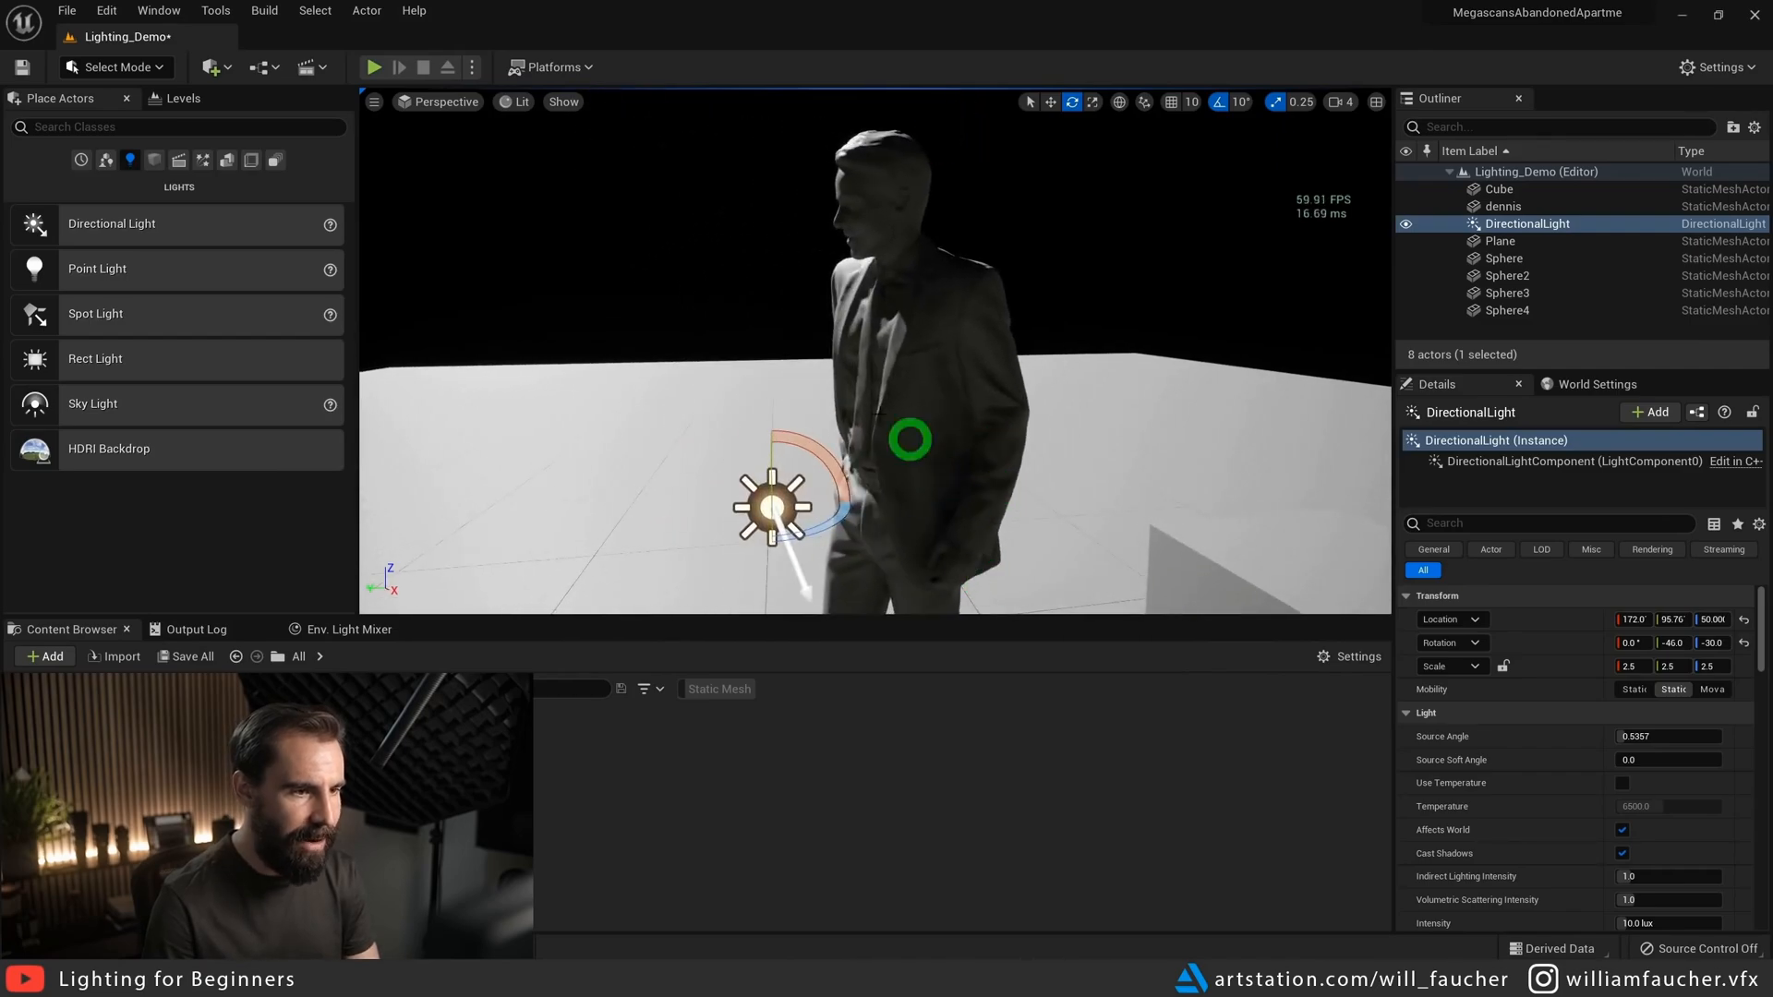
right_drag(1130, 522, 857, 240)
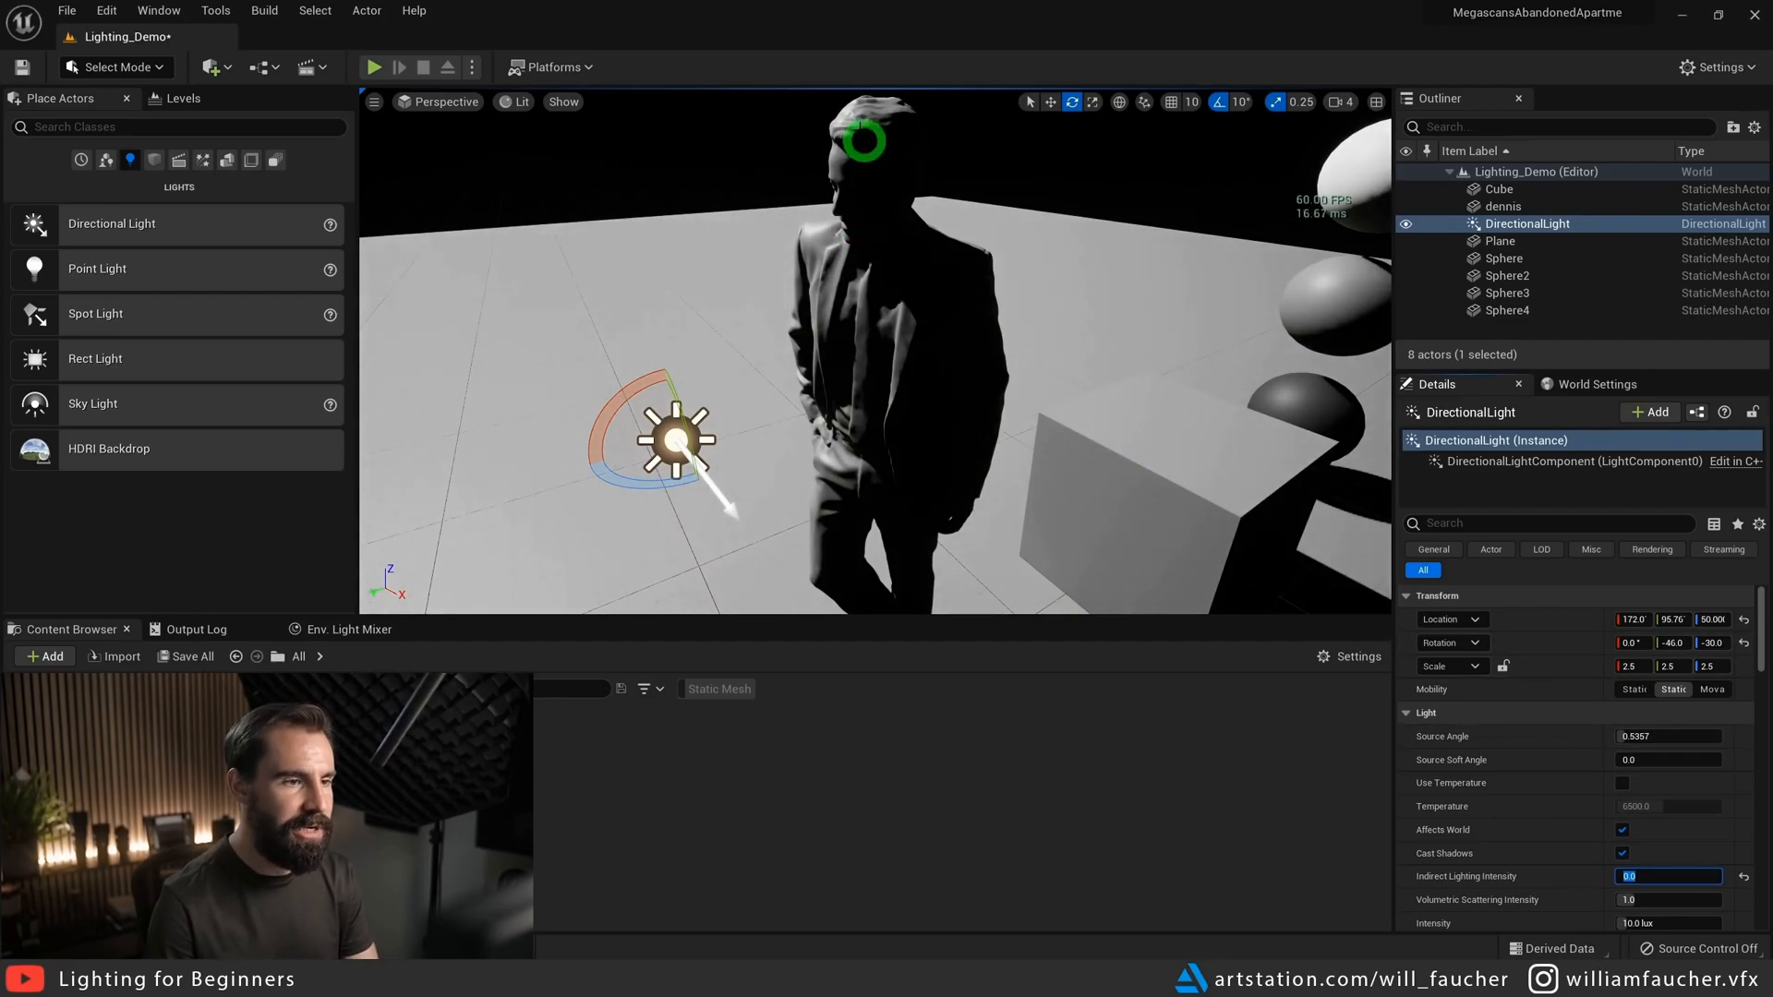
click(1743, 877)
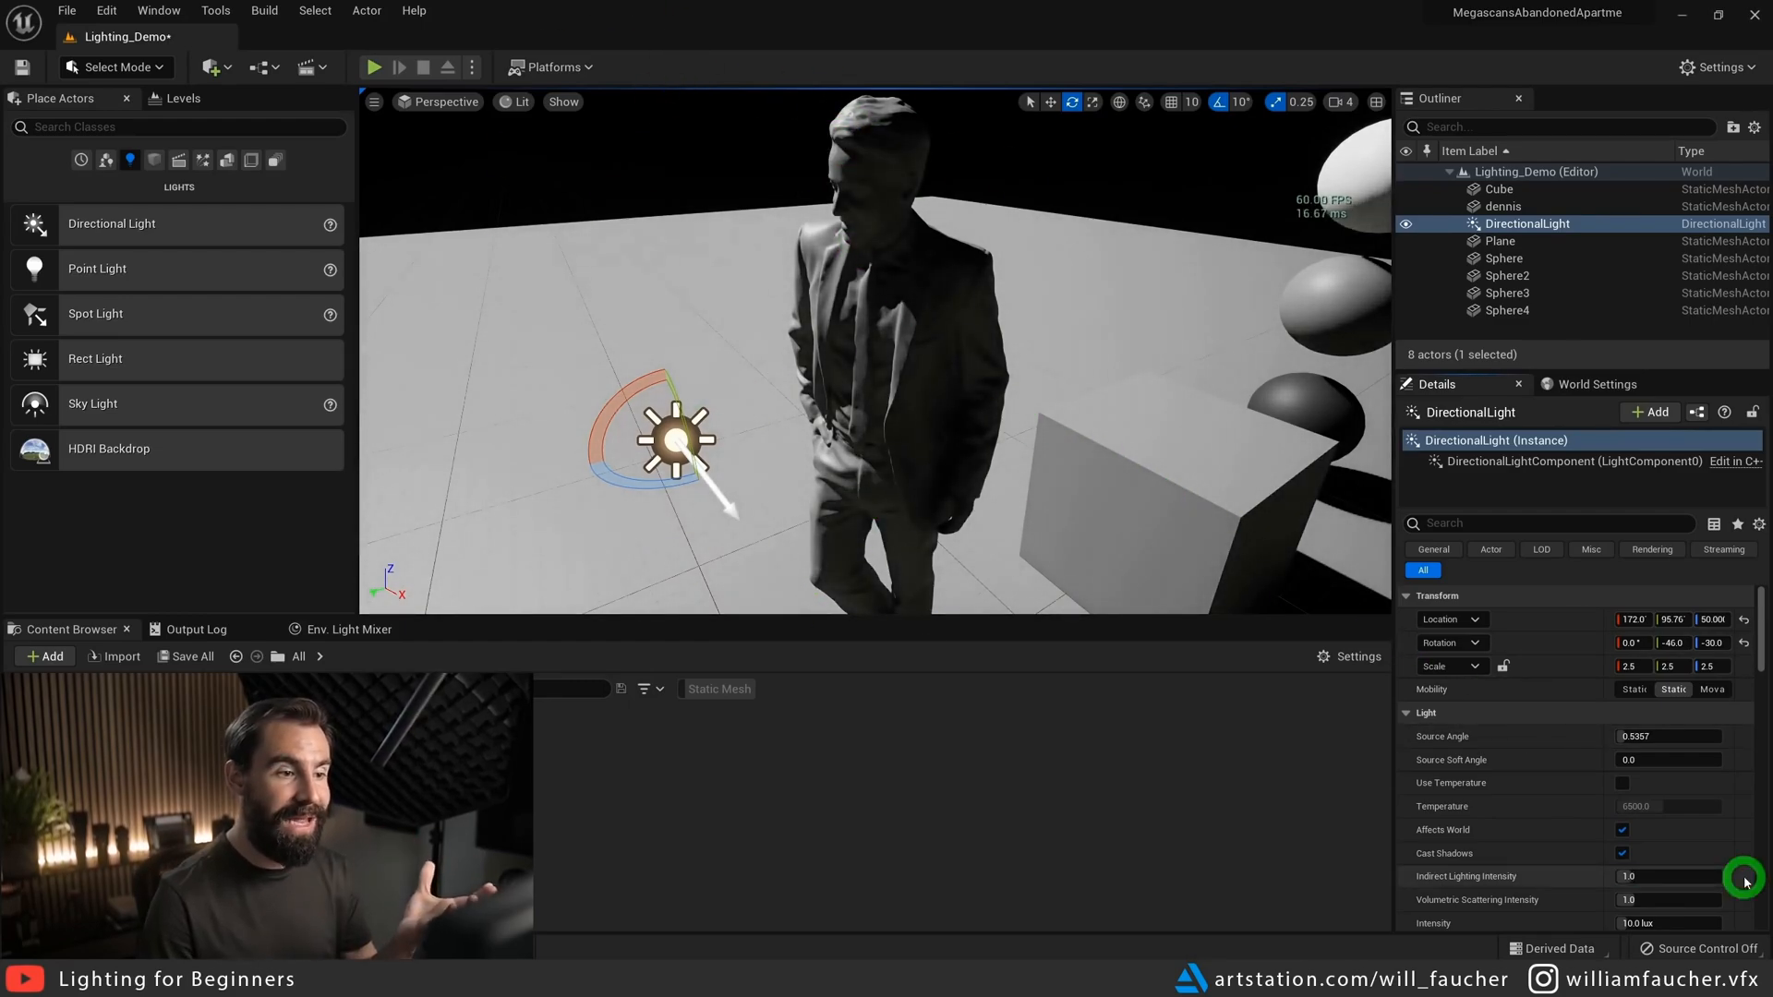
right_drag(778, 381, 749, 352)
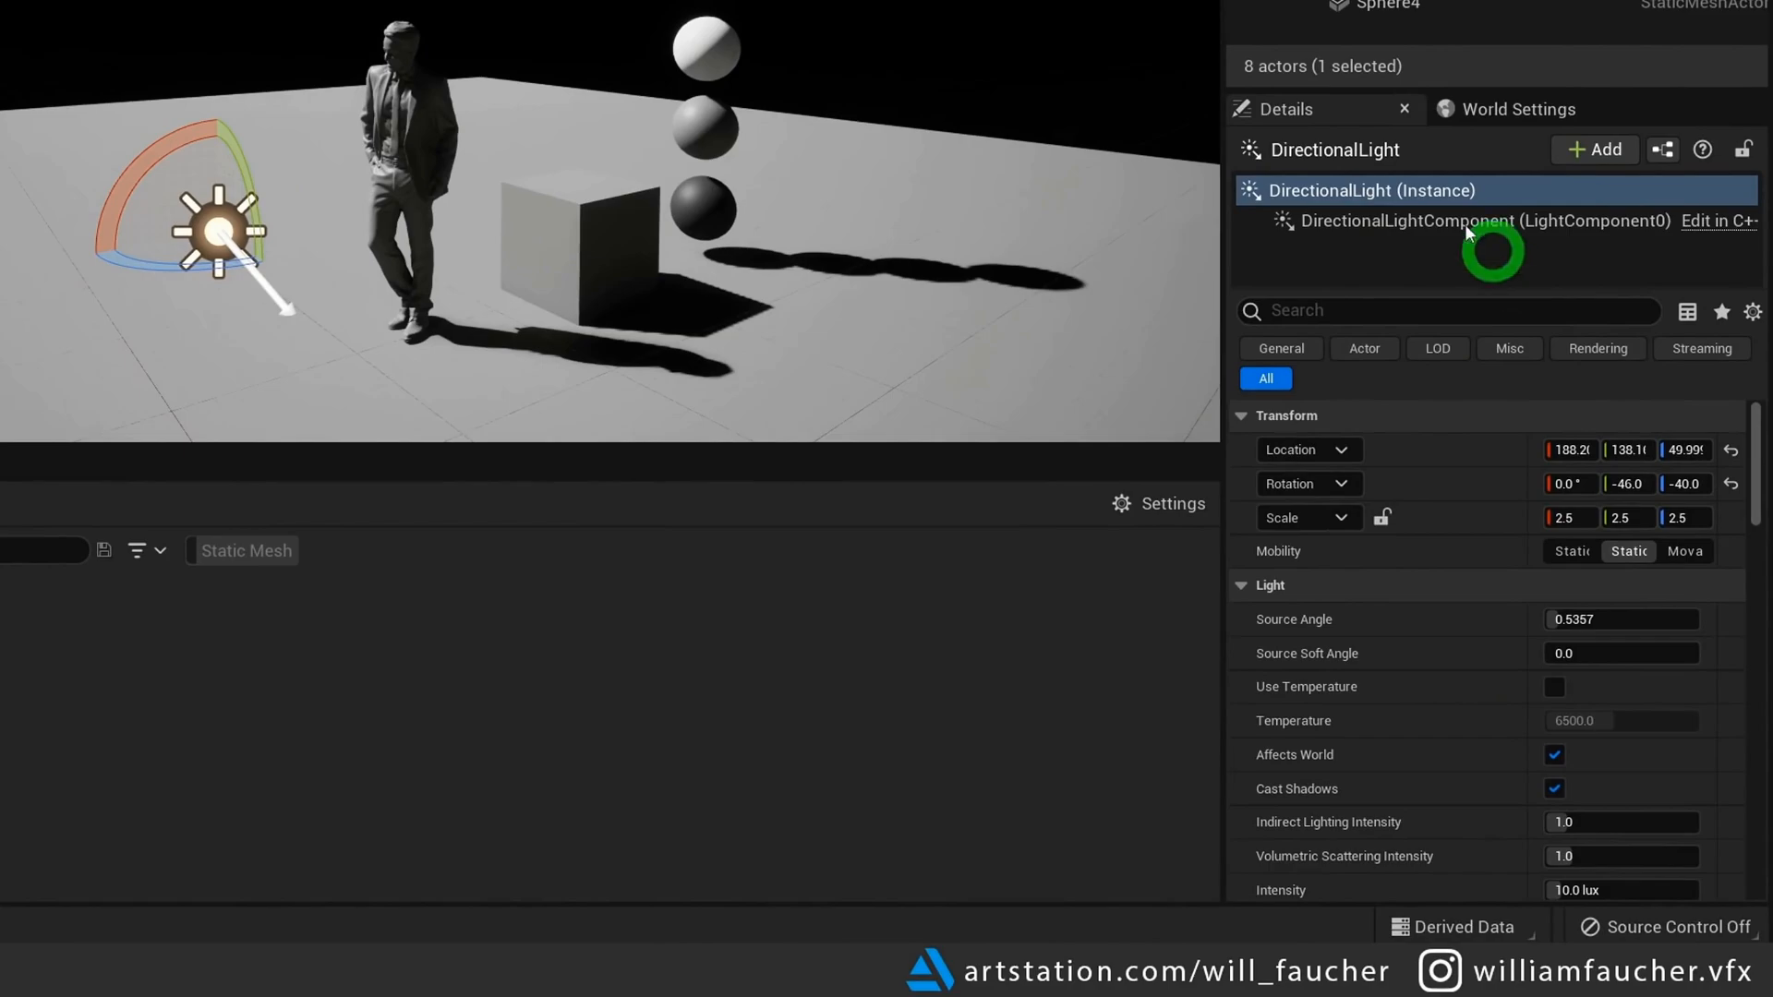
- Raise the directional light's intensity to 150 lux
scroll(1331, 580, down, 3)
scroll(1367, 591, up, 3)
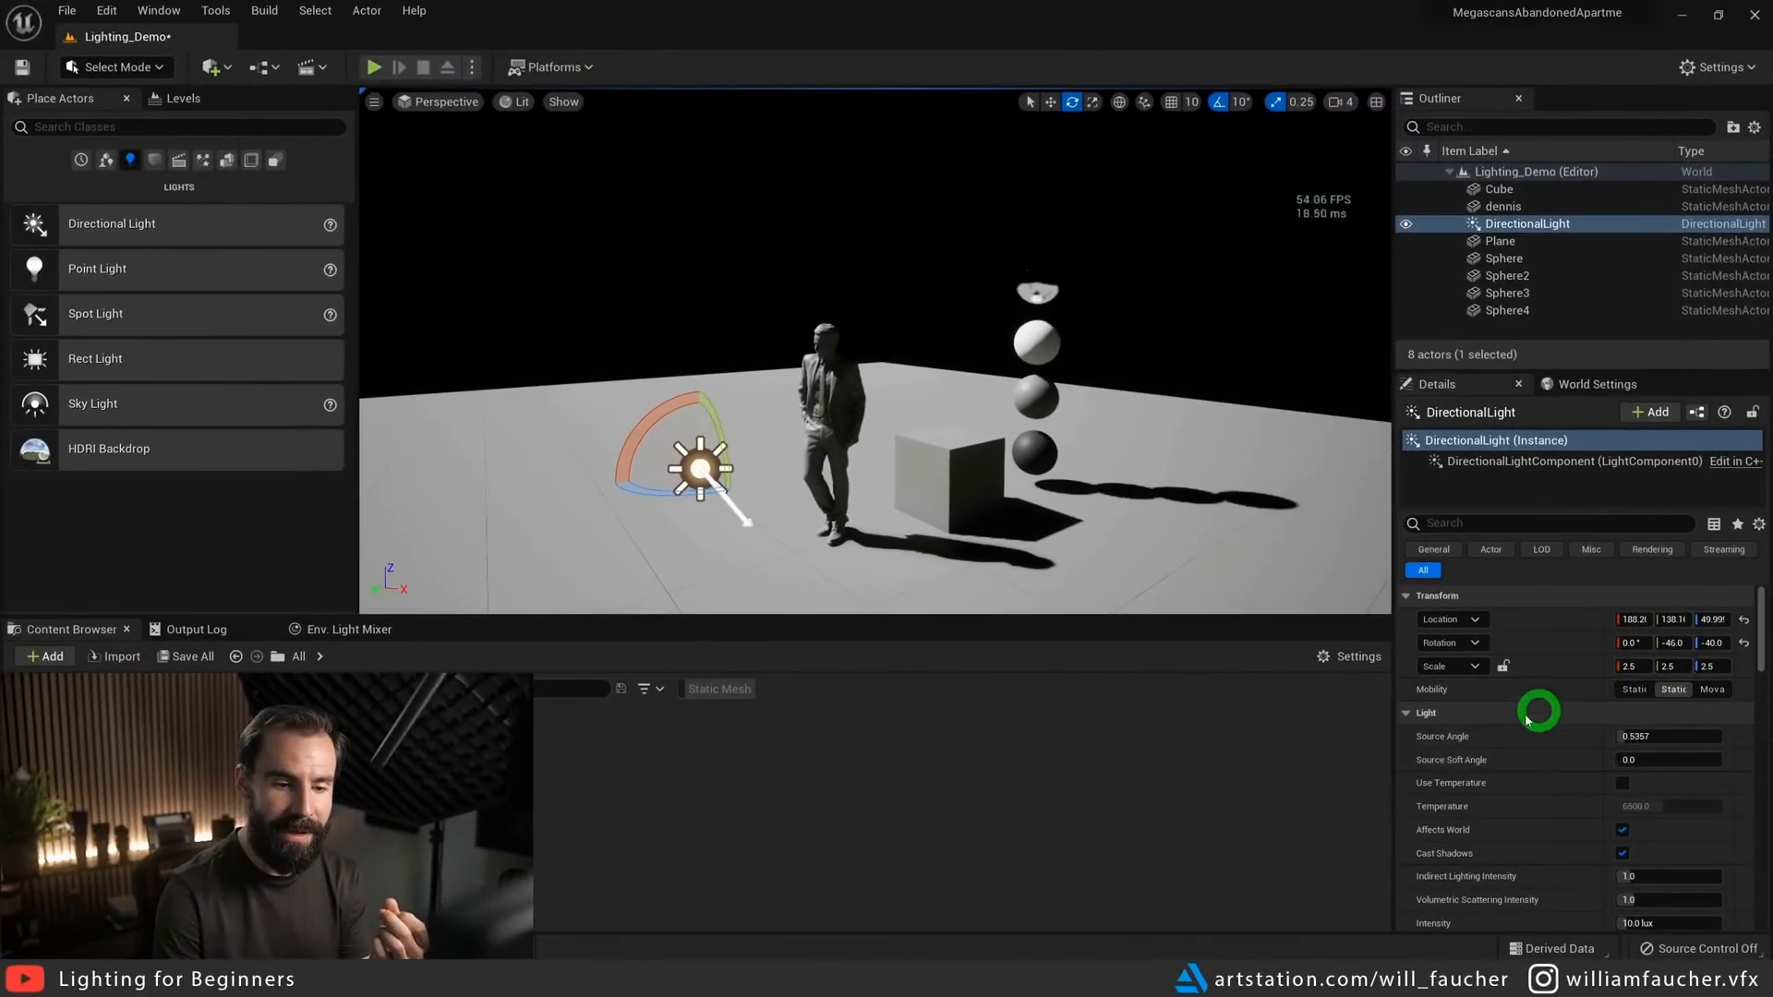
scroll(1346, 622, down, 3)
scroll(1442, 626, up, 1)
mouse_move(1631, 841)
mouse_down()
mouse_move(1696, 837)
mouse_move(1595, 835)
mouse_move(1765, 838)
mouse_move(1501, 851)
mouse_move(1649, 840)
mouse_up()
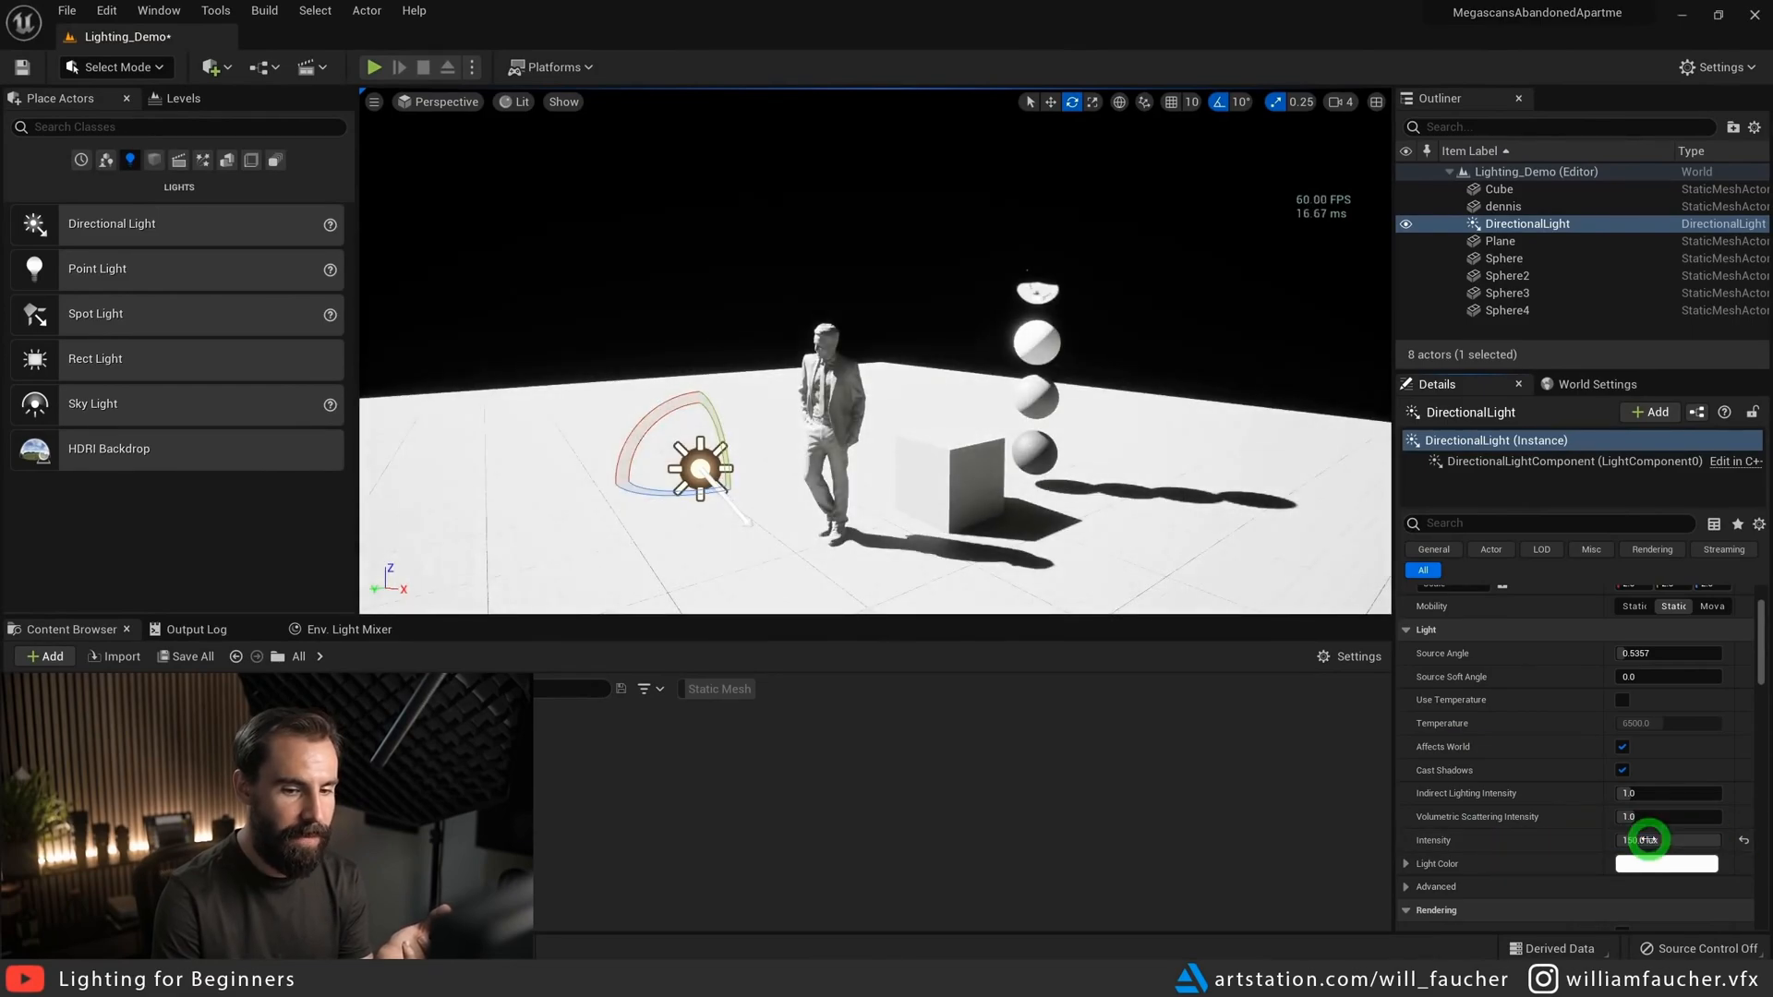
- Try a different light color on the directional light and cancel the color change
click(1653, 860)
drag(1432, 705, 1398, 665)
click(1636, 948)
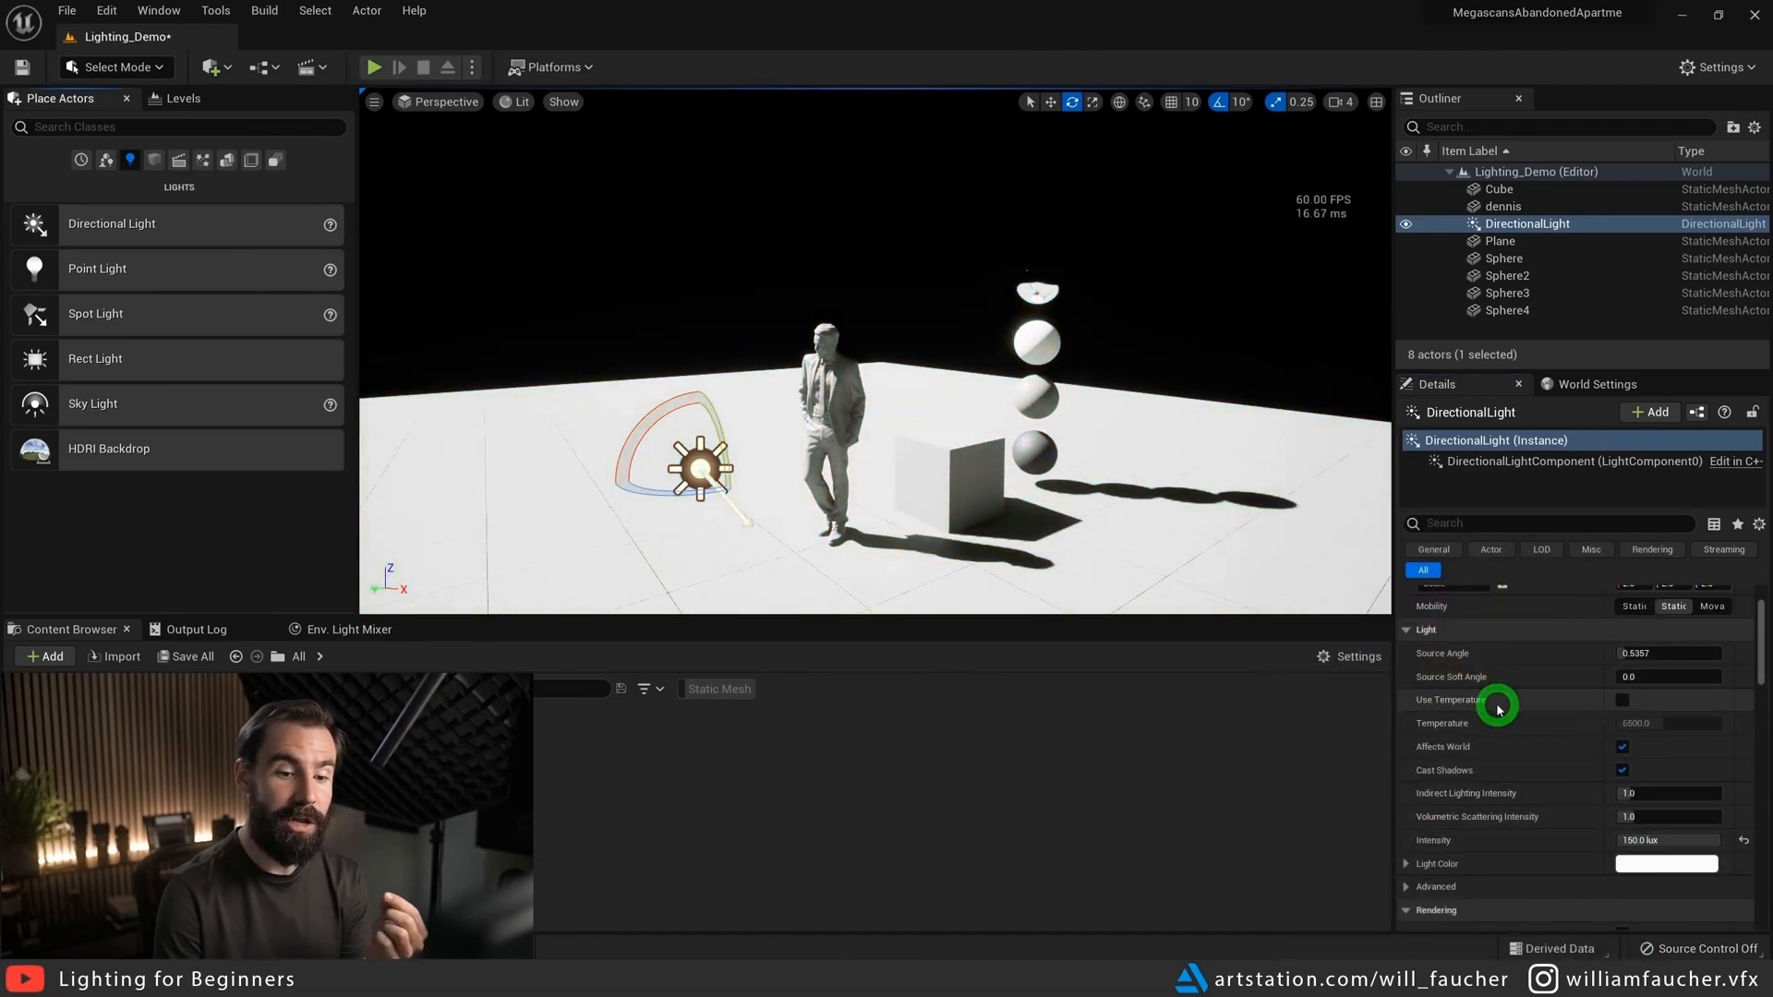
- Enable Use Temperature on the directional light, try a temperature of 12000, and reset both settings
click(1622, 701)
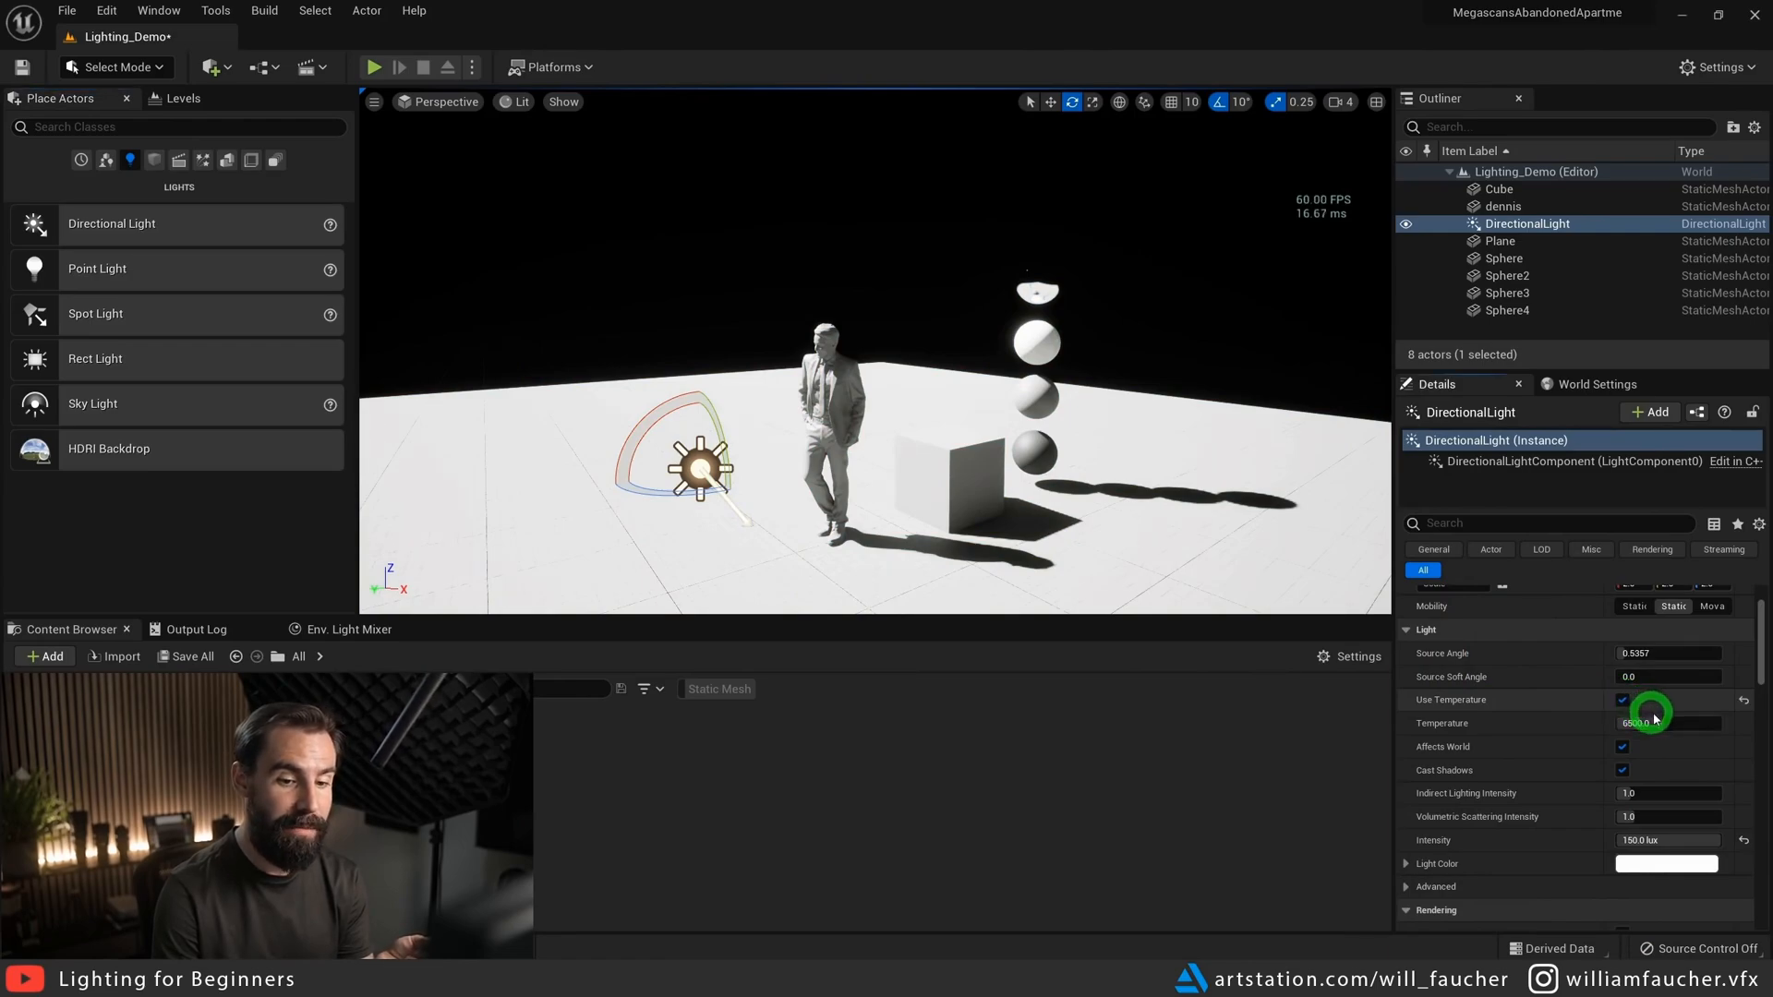
drag(1659, 724, 1723, 716)
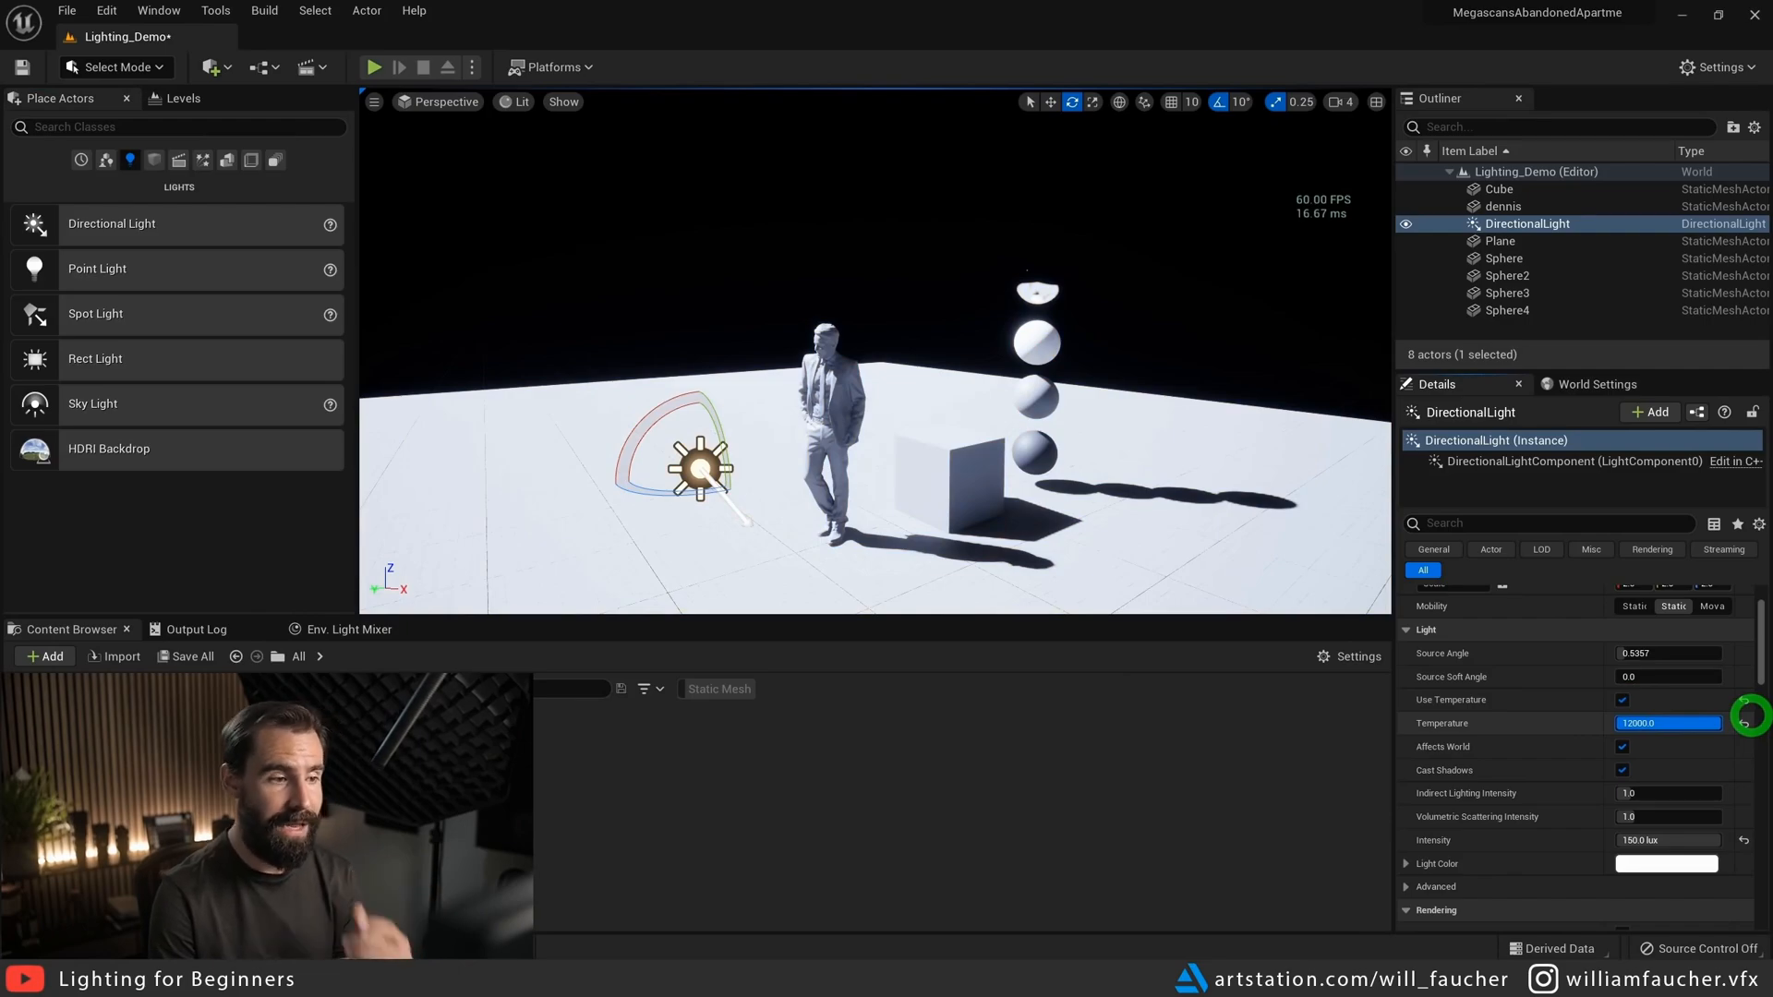
click(1744, 724)
click(1744, 734)
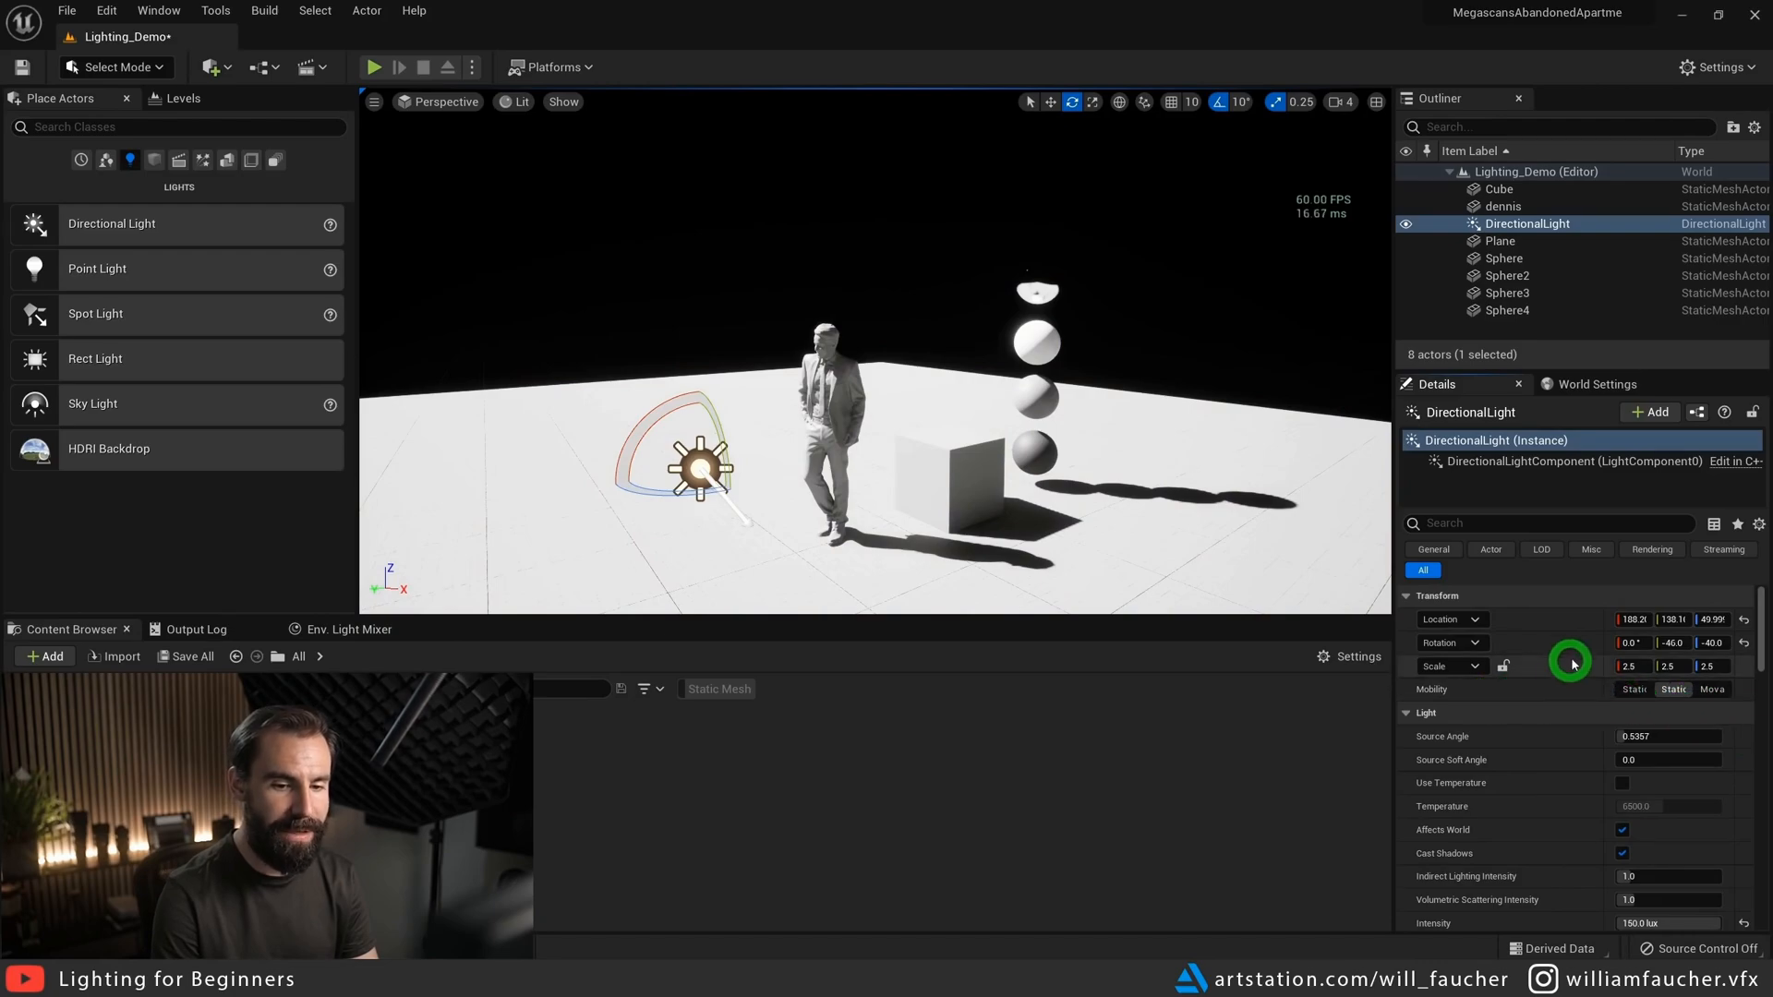
- Switch the directional light's mobility to Static for comparison, and finally set it to Movable
drag(1602, 639, 1567, 641)
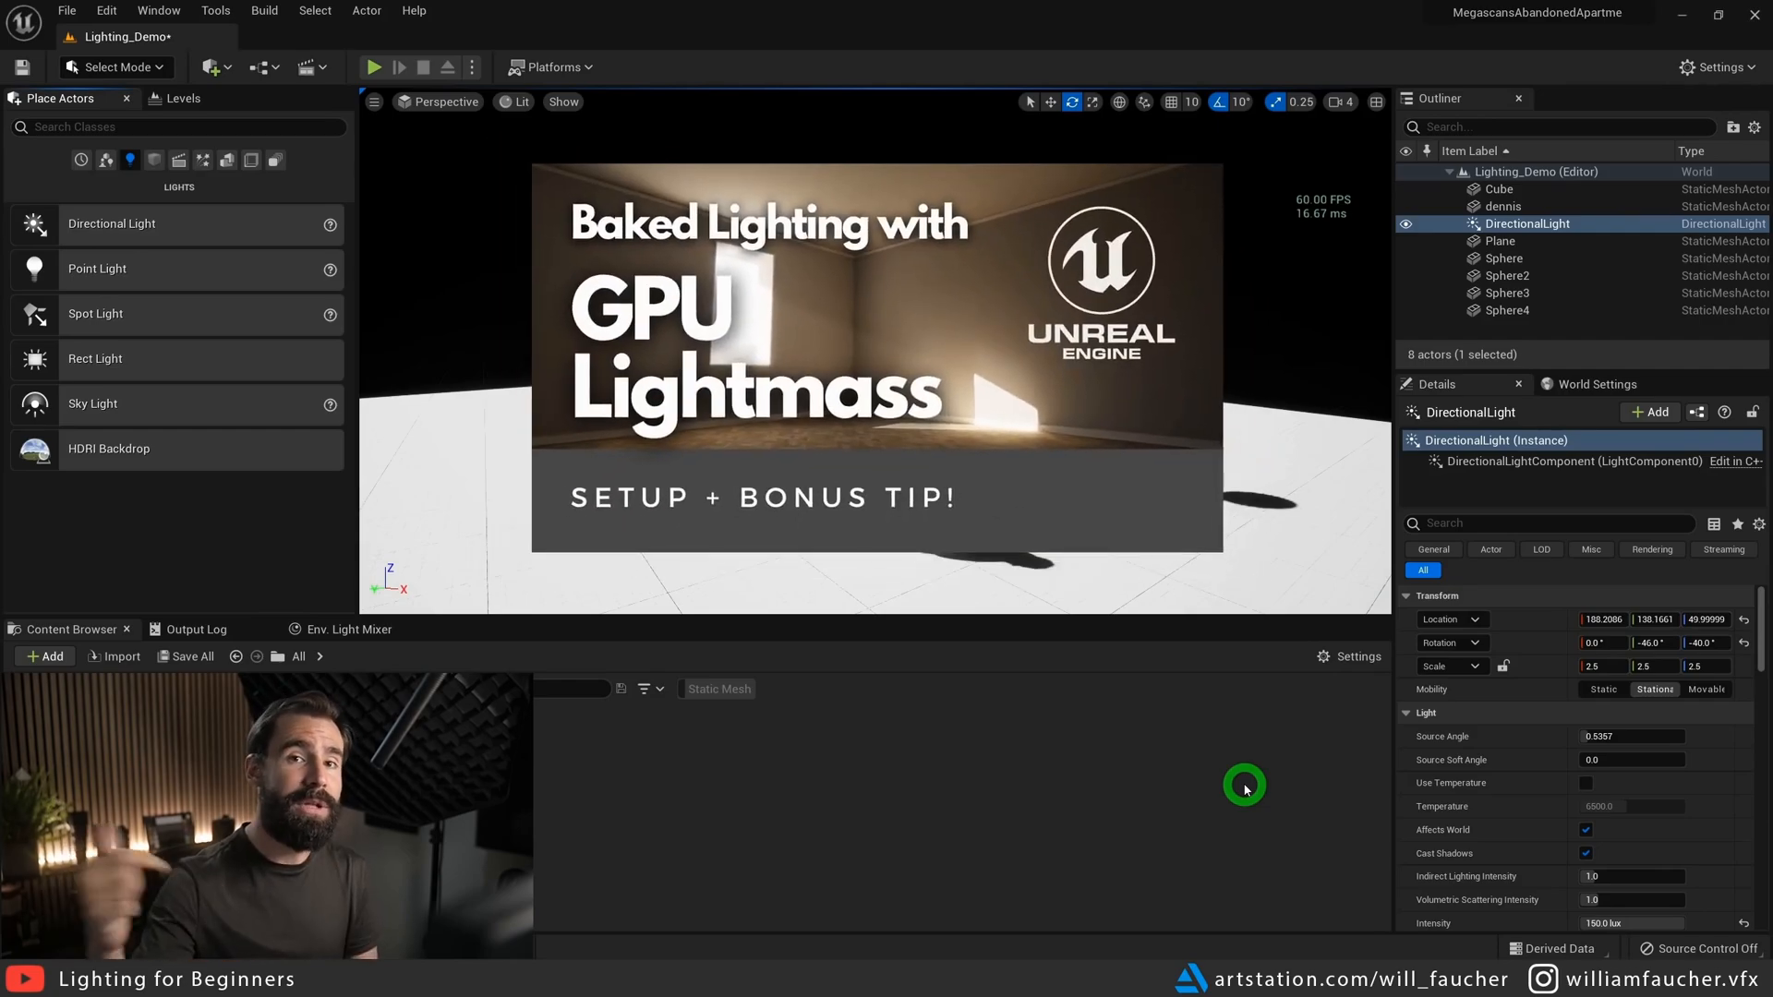
click(1594, 699)
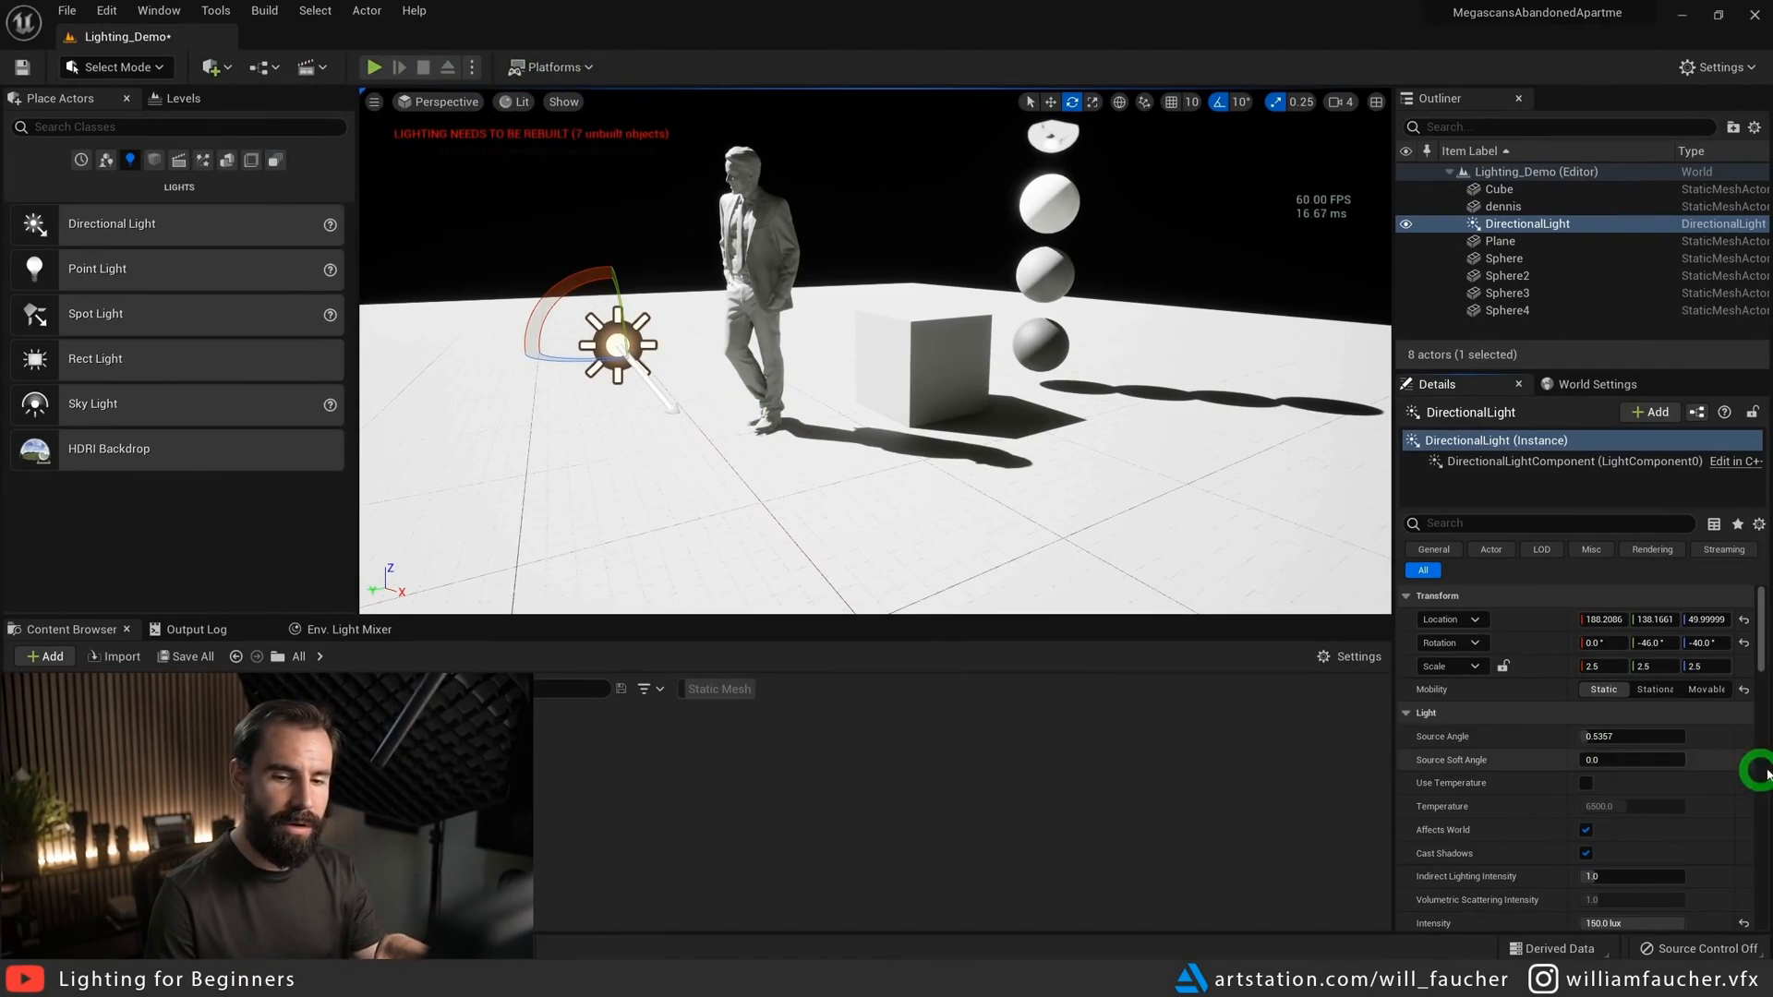
click(1711, 692)
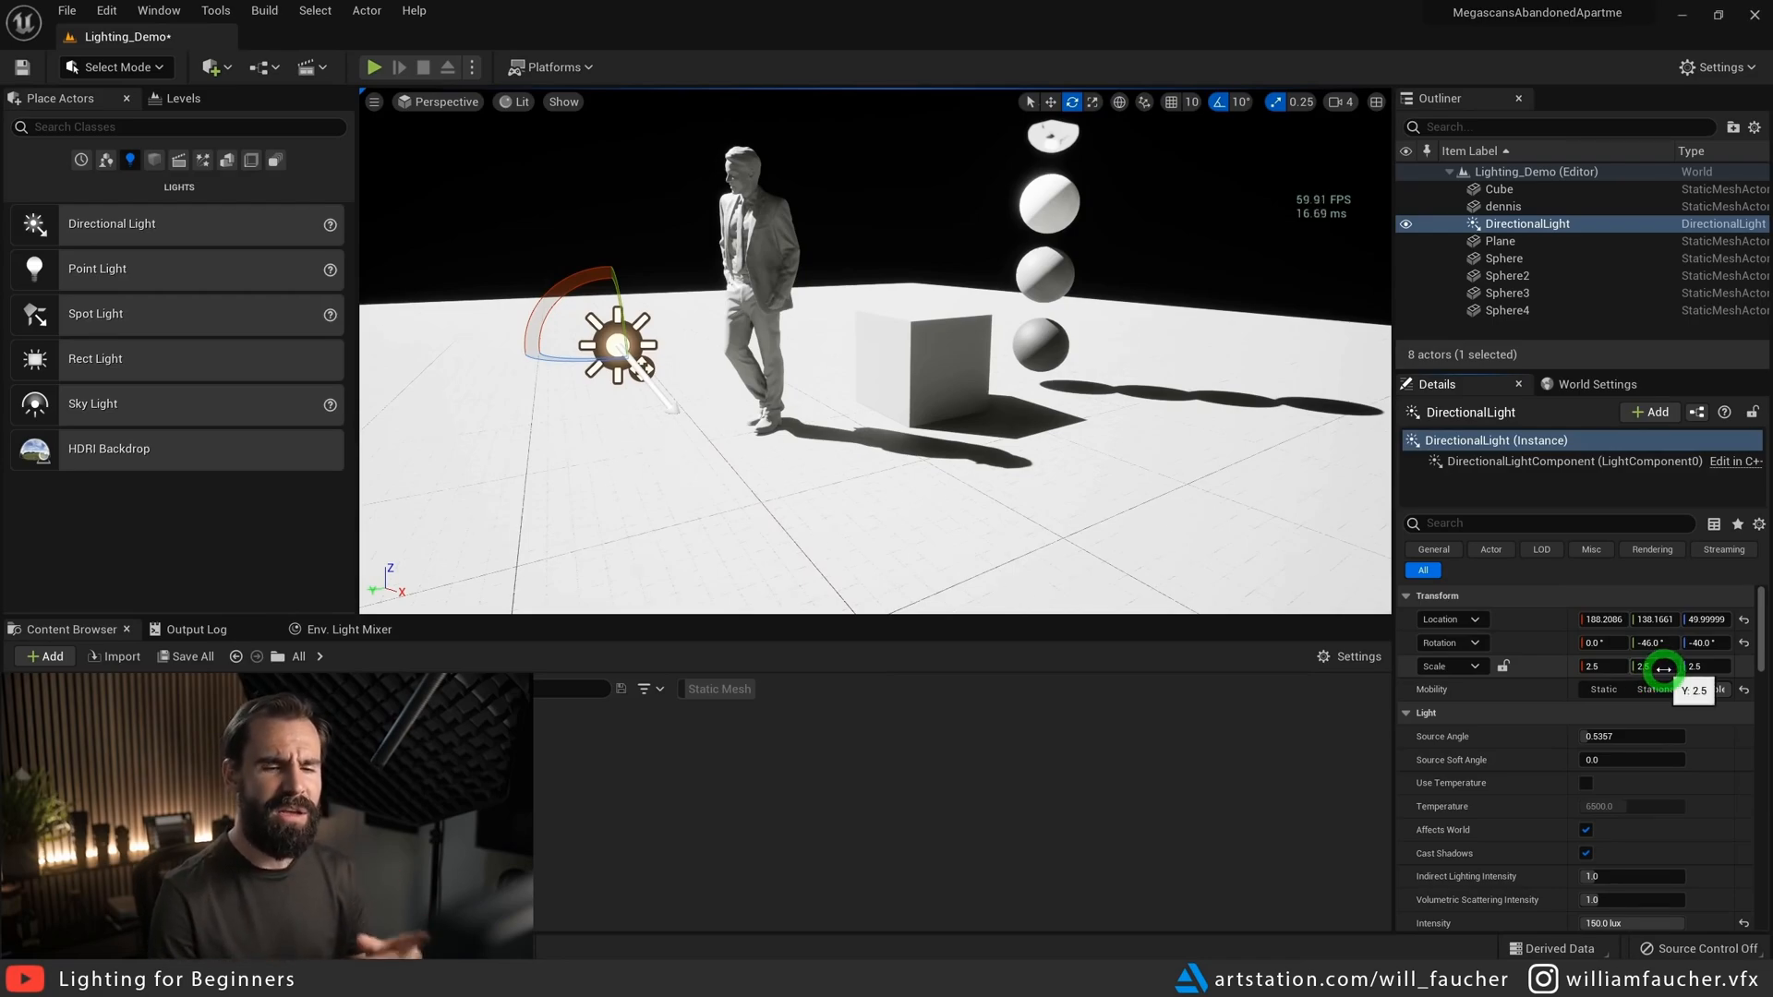
click(1707, 690)
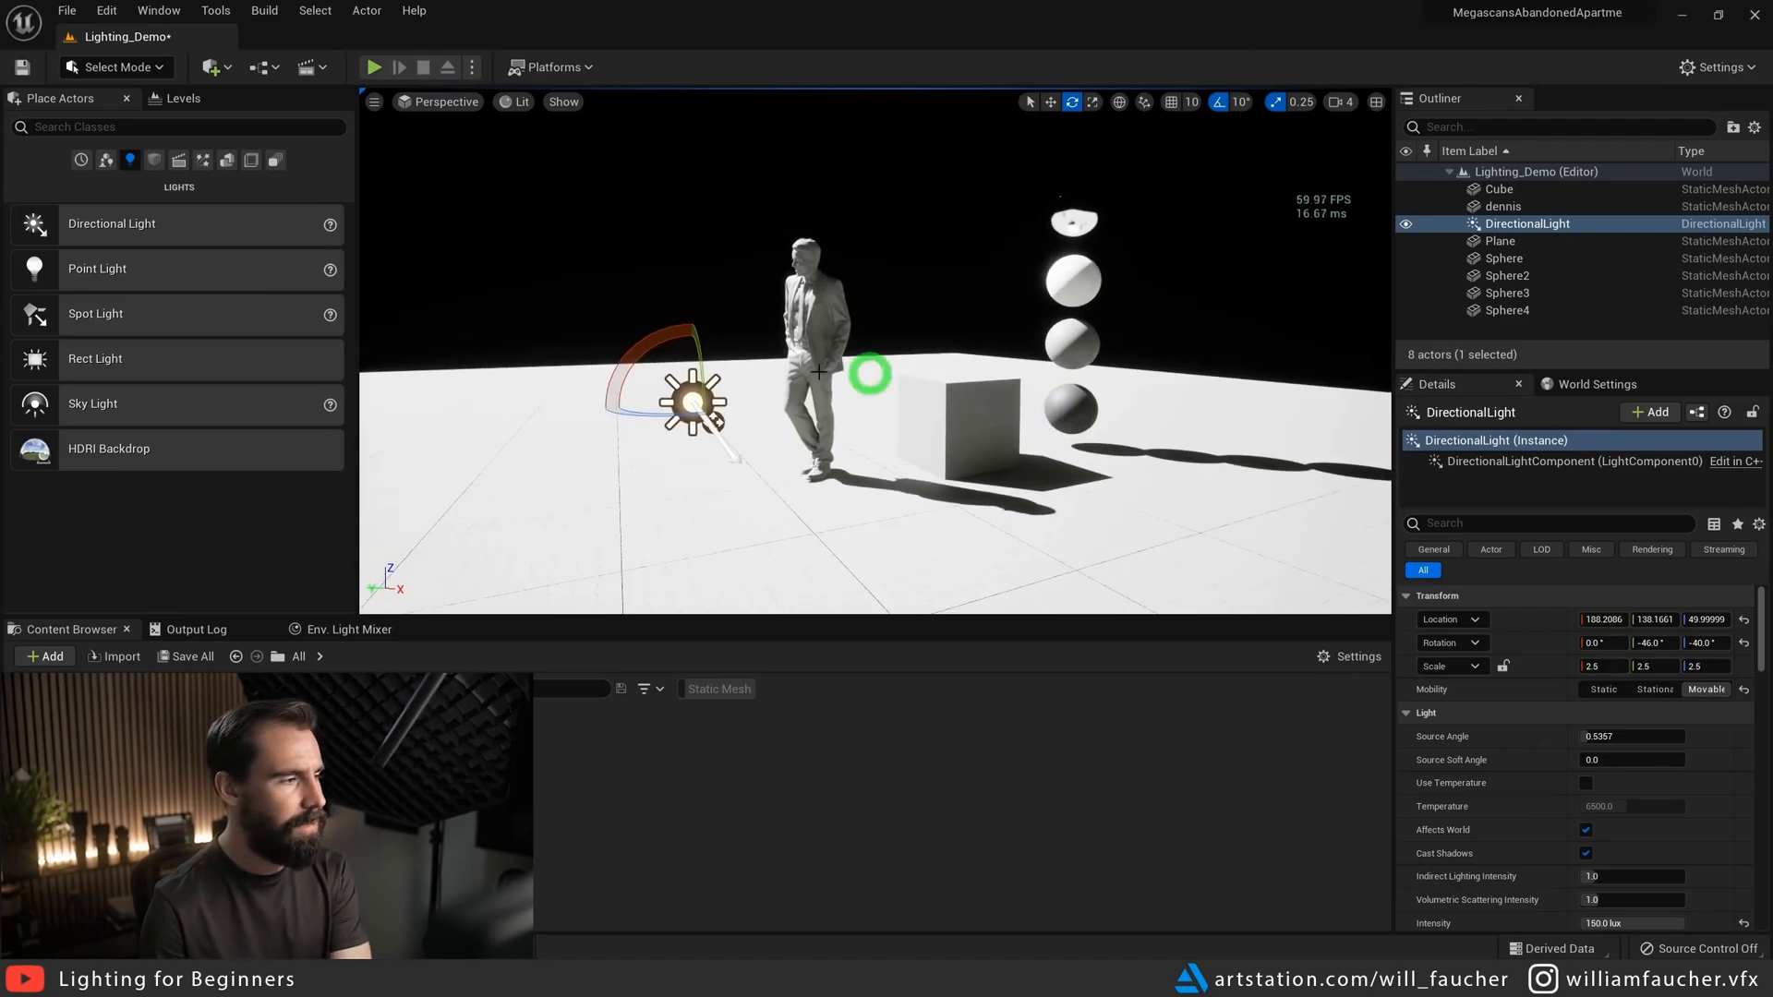
- Replace the directional light with a point light above and beside the figure, and adjust the point light's intensity
key(Delete)
drag(249, 276, 639, 175)
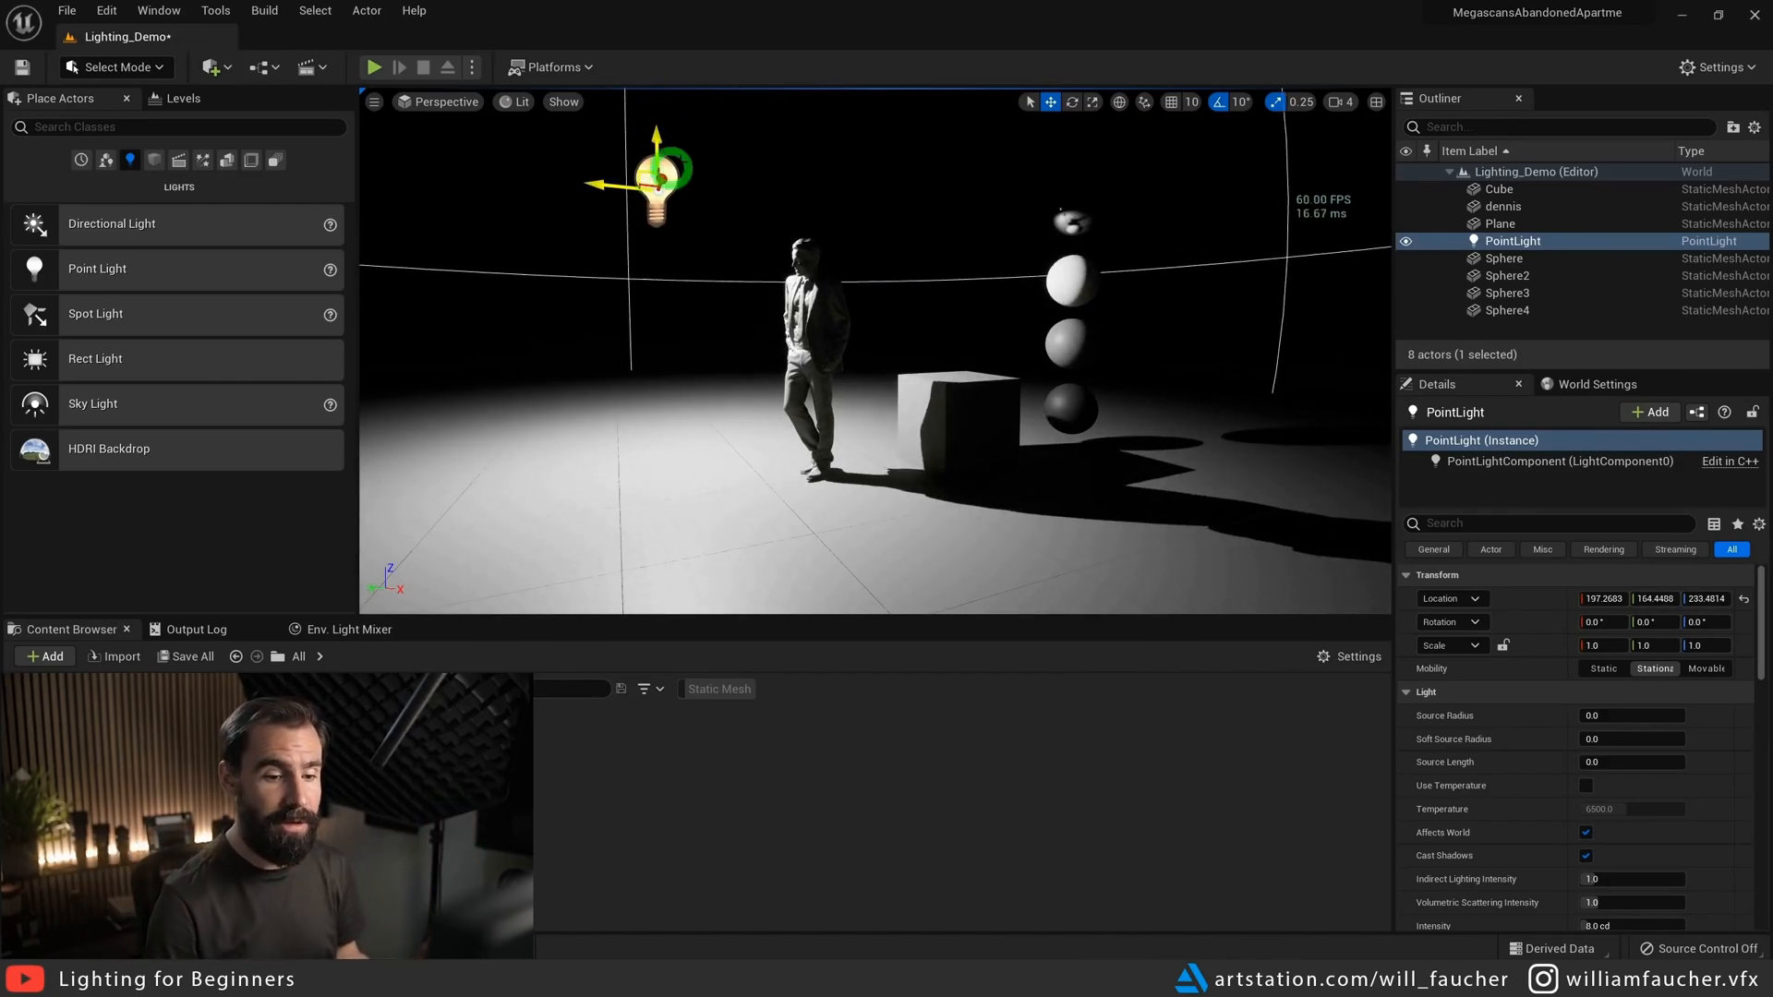
scroll(1545, 680, down, 3)
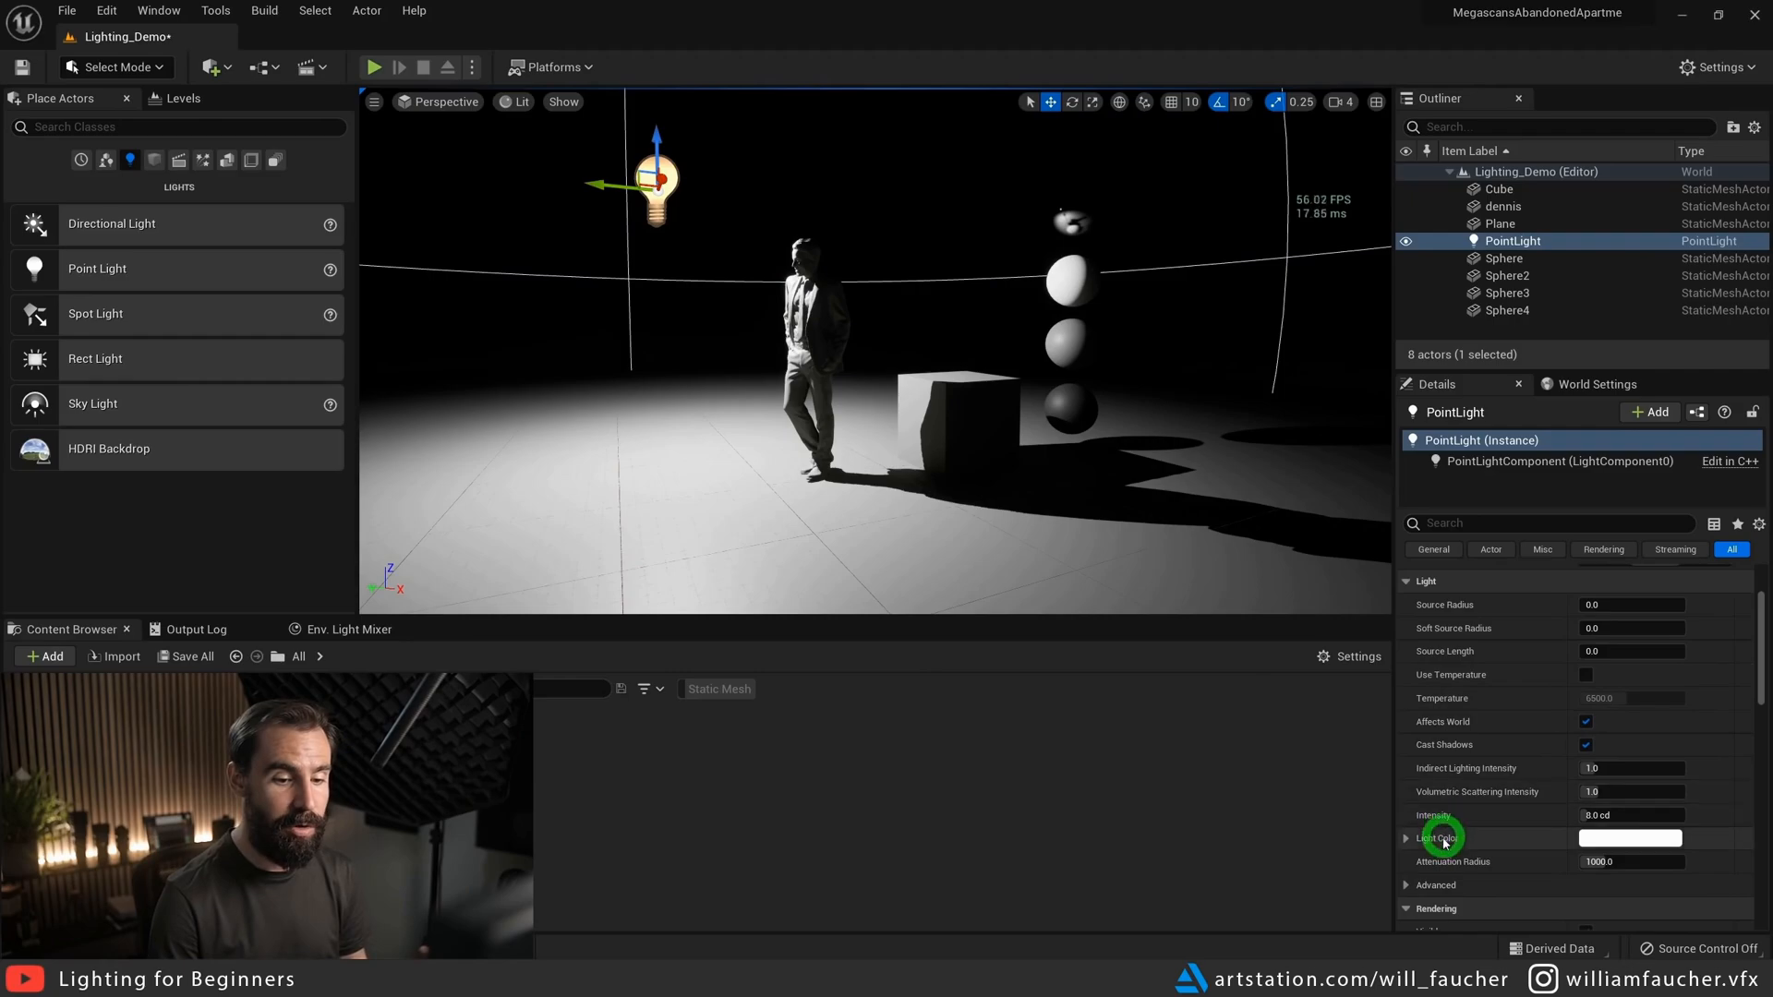
drag(1595, 811, 1607, 768)
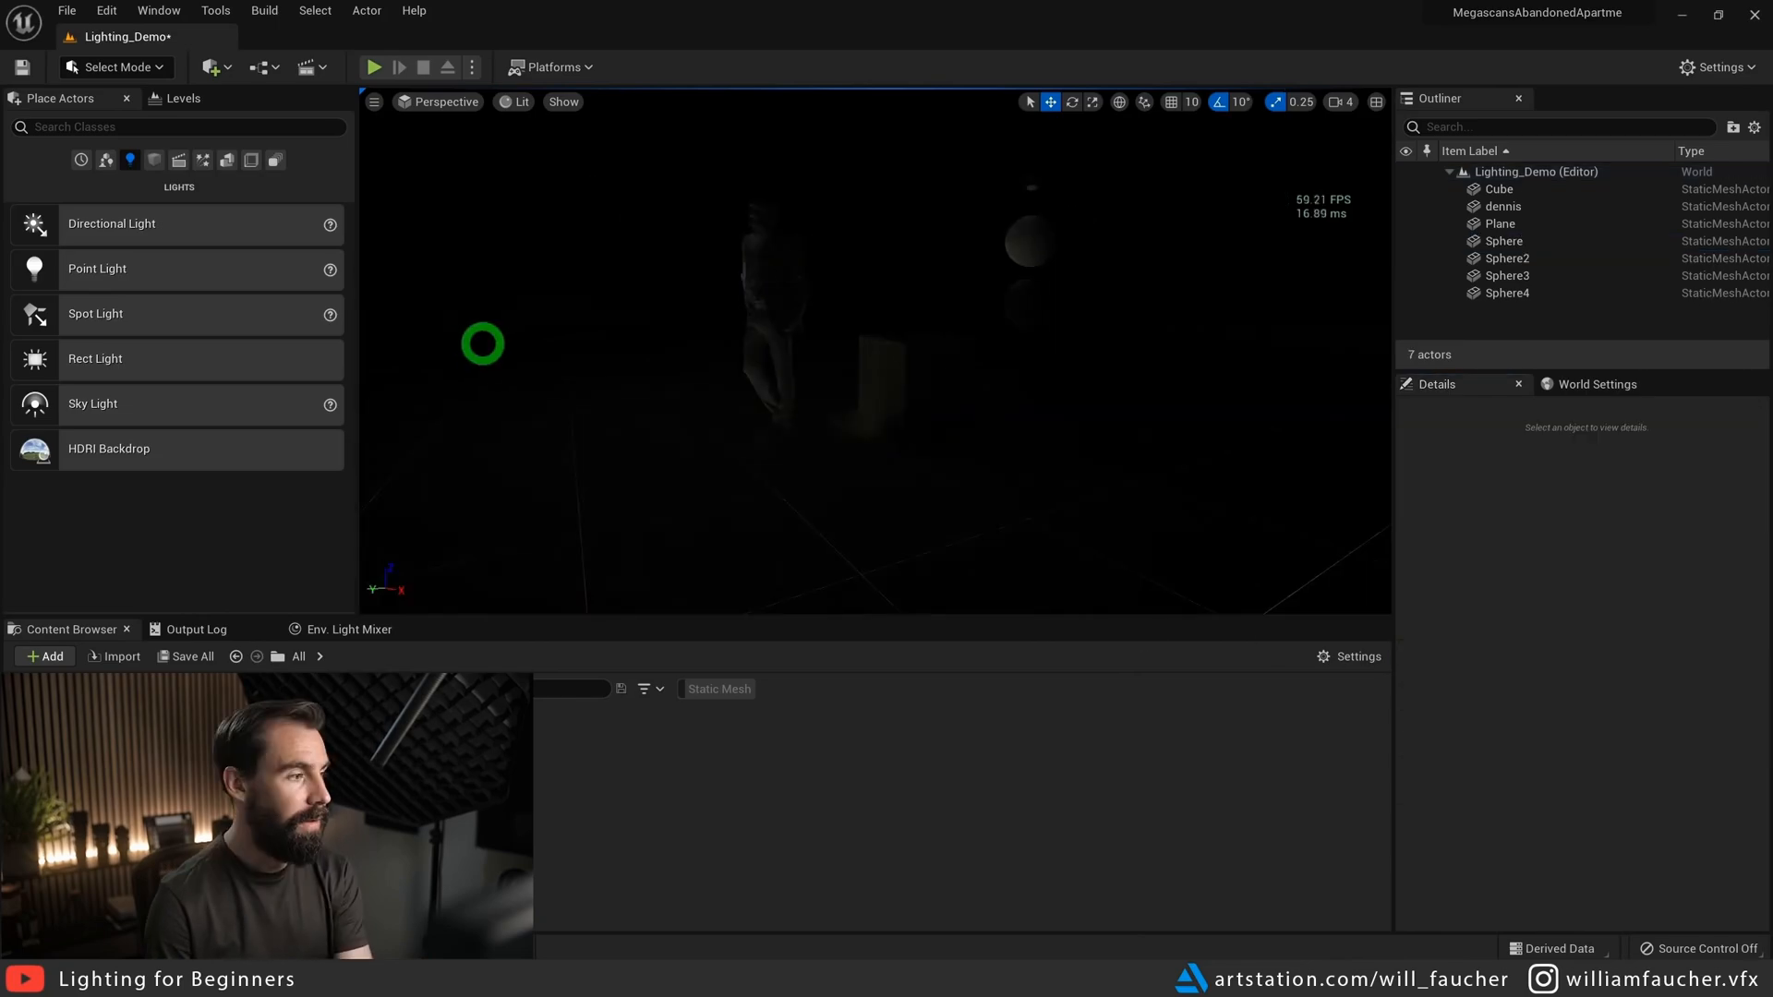
- Place a spot light high beside the figure, aimed down at the objects, and adjust its outer cone angle
drag(179, 317, 665, 151)
key(e)
drag(632, 231, 843, 317)
key(w)
mouse_move(699, 159)
mouse_down()
mouse_move(674, 150)
mouse_move(673, 178)
mouse_move(700, 129)
mouse_up()
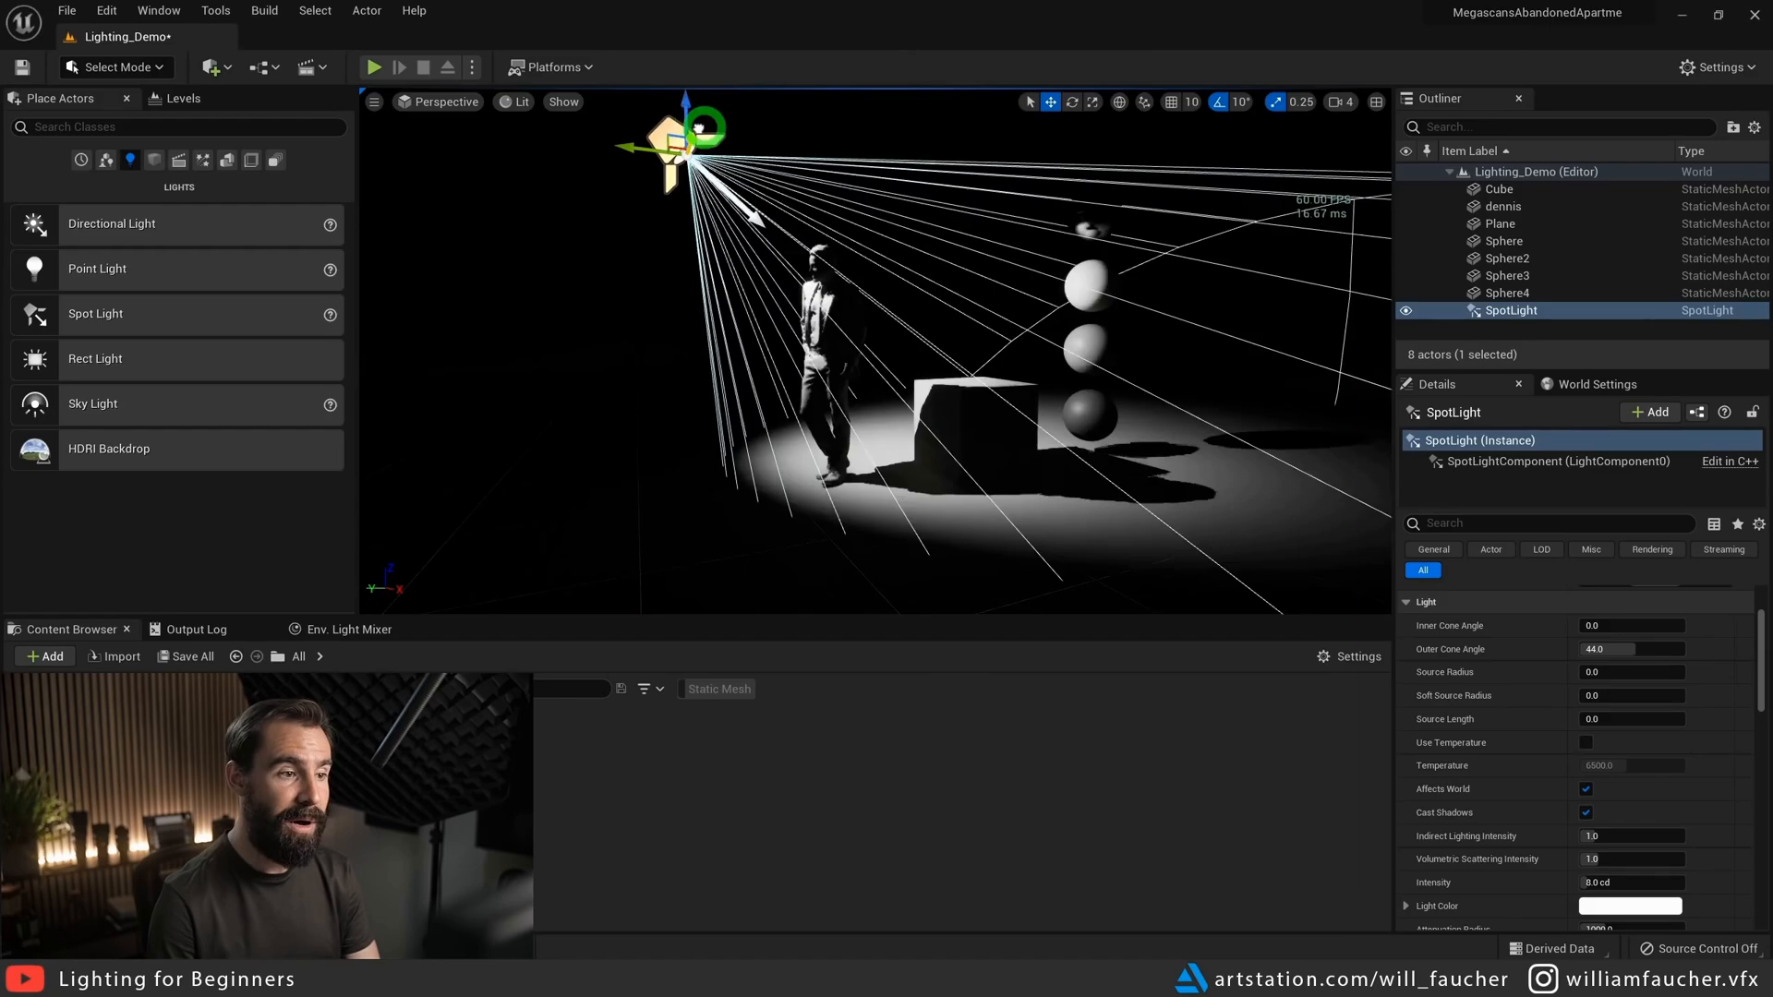
mouse_move(1629, 649)
mouse_down()
mouse_move(1648, 647)
mouse_move(1615, 641)
mouse_move(1671, 633)
mouse_move(1599, 640)
mouse_up()
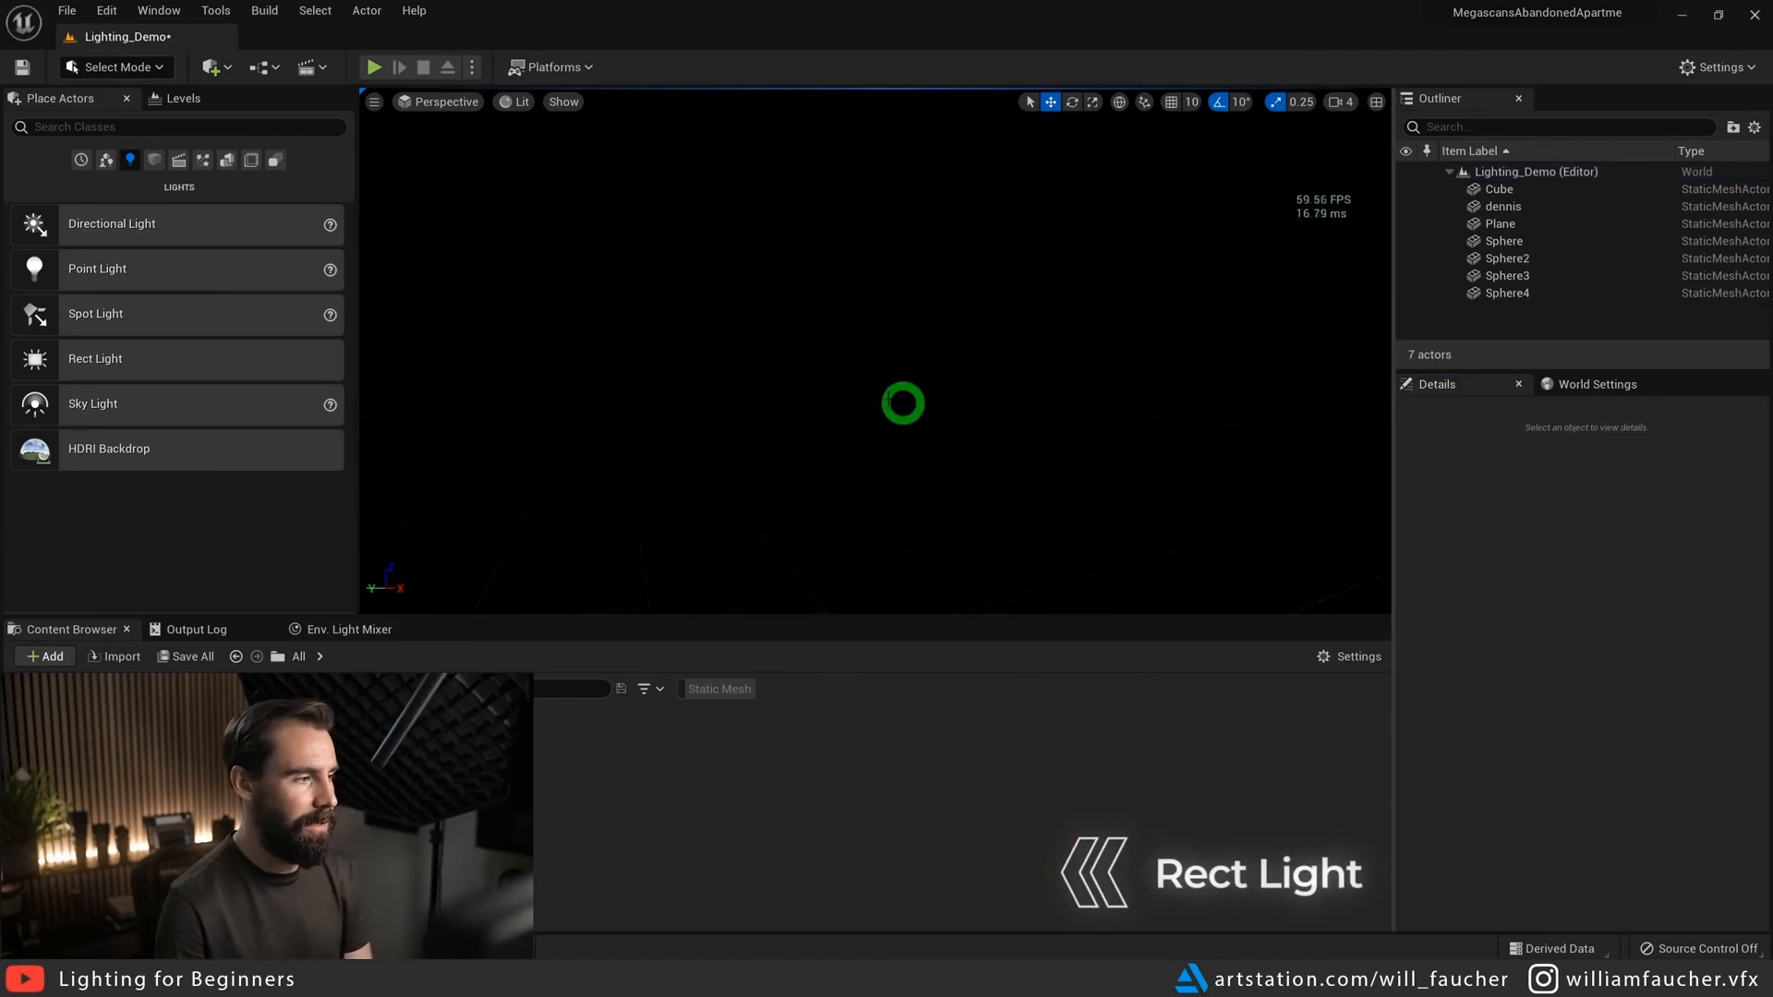
- Place a rect light near the figure and inspect how it lights the scene
drag(150, 360, 730, 489)
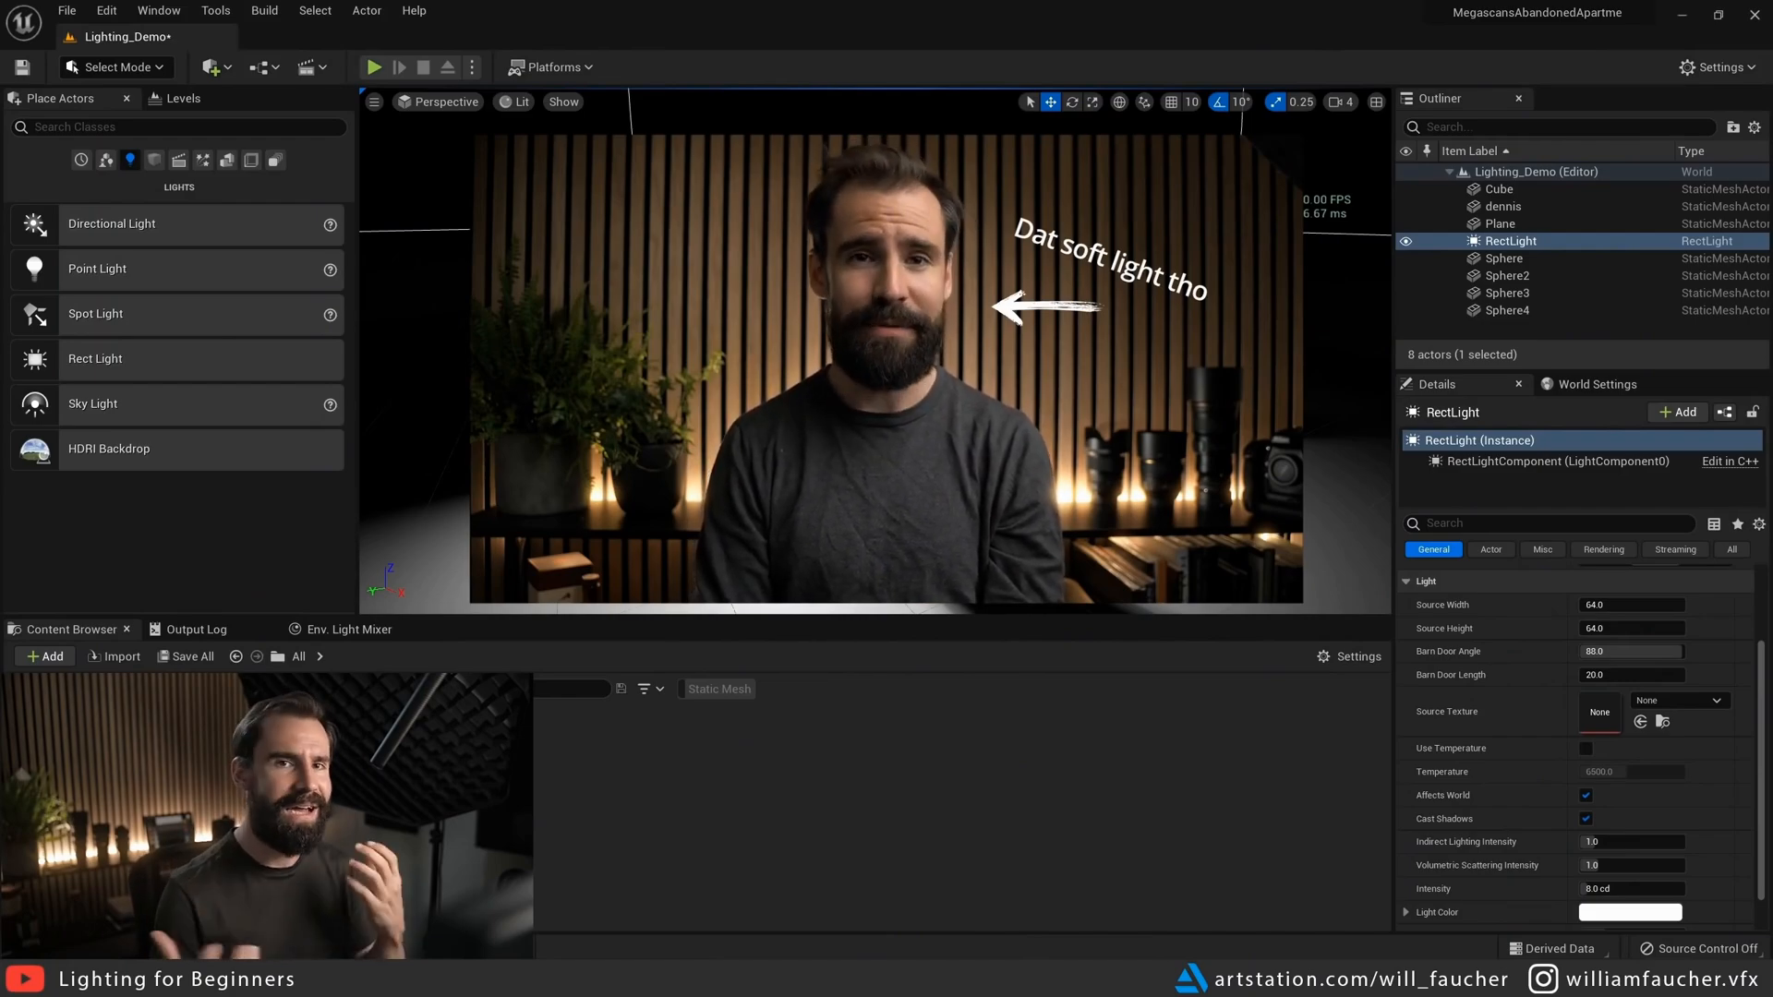
key(w)
mouse_move(813, 305)
right_down()
mouse_move(815, 375)
mouse_move(837, 317)
mouse_move(894, 371)
mouse_move(850, 280)
mouse_move(828, 286)
right_up()
key(s)
- Replace the rect light with a point light beside the figure and inspect its shadows on the floor
key(Delete)
drag(152, 269, 674, 247)
right_drag(873, 449, 870, 444)
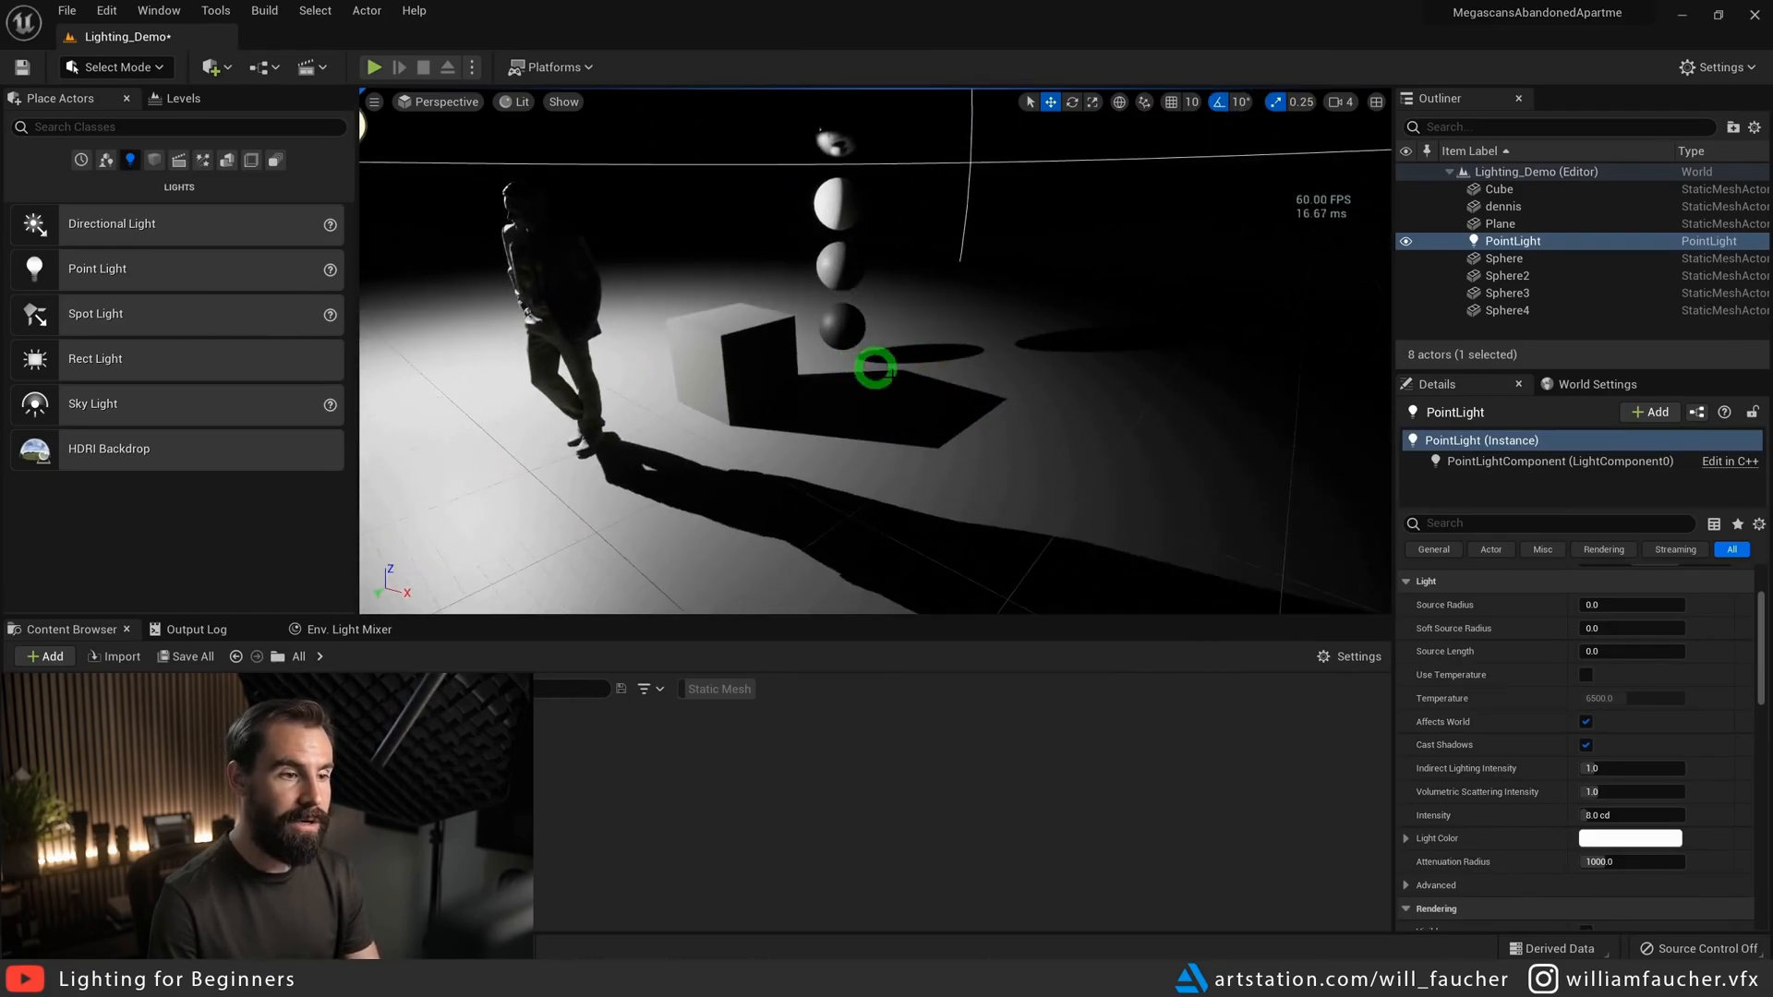
right_drag(873, 368, 505, 334)
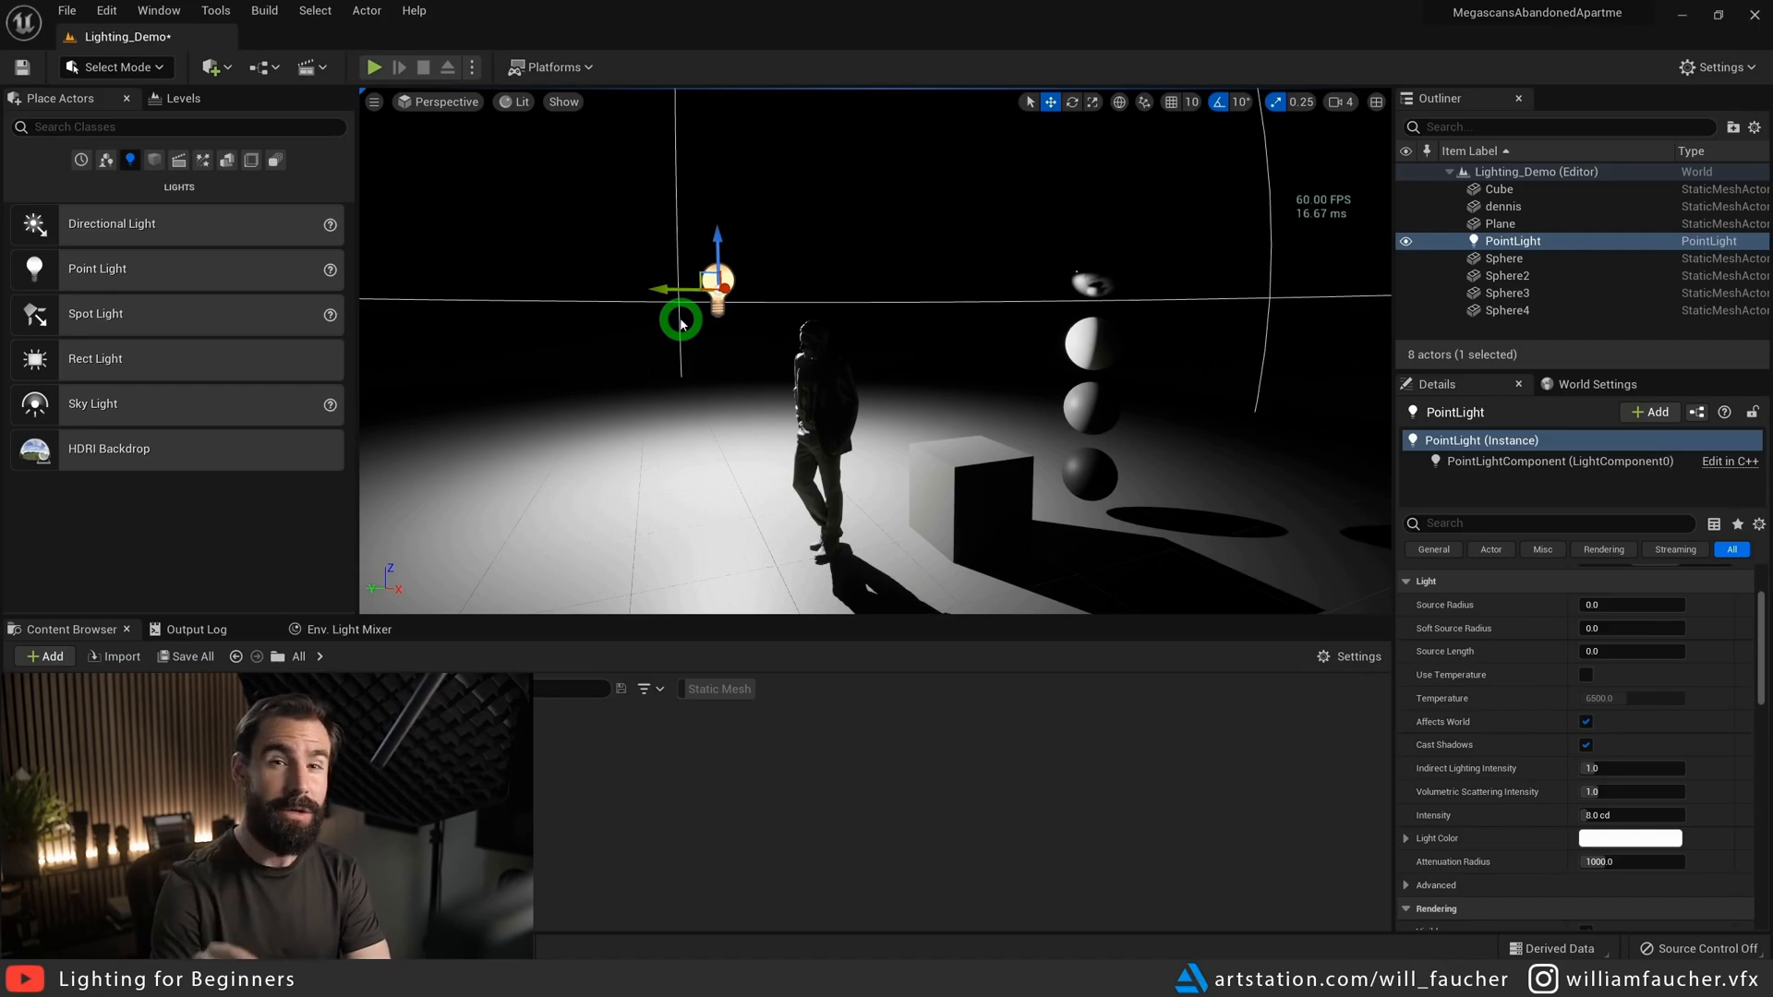
- Swap the point light for a rect light above the figure and raise its intensity to about 52.9 cd
drag(96, 359, 725, 247)
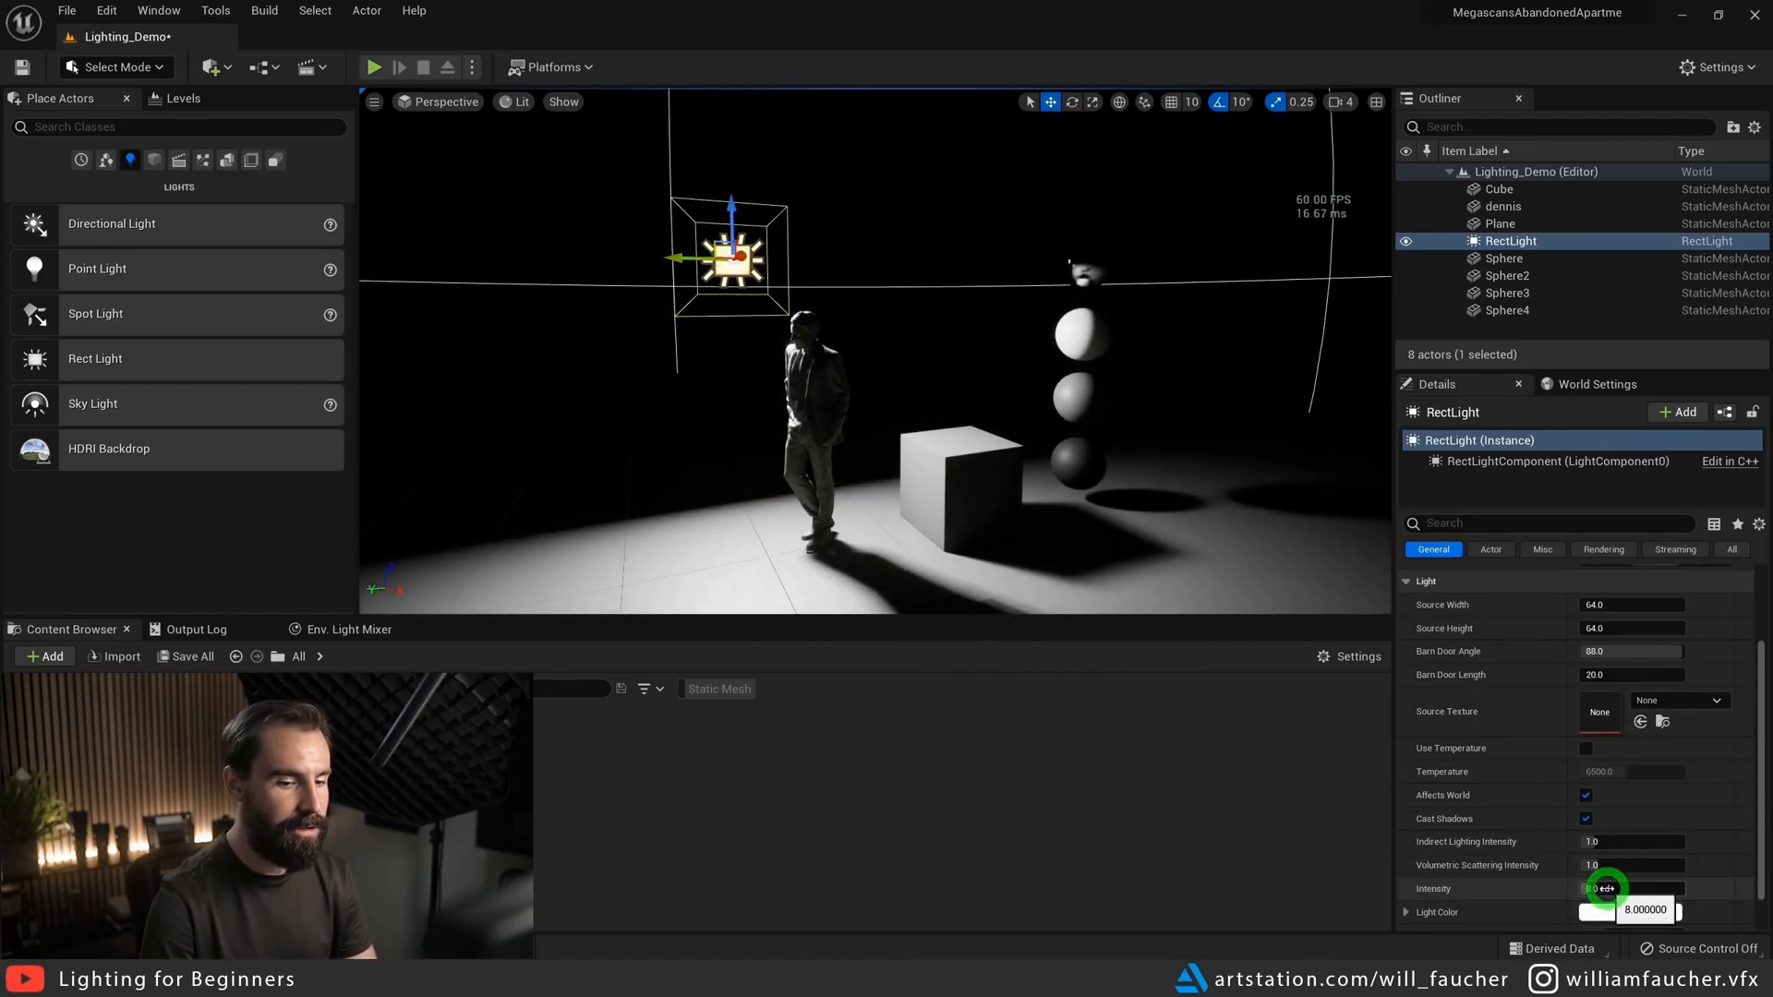
drag(1592, 888, 1648, 888)
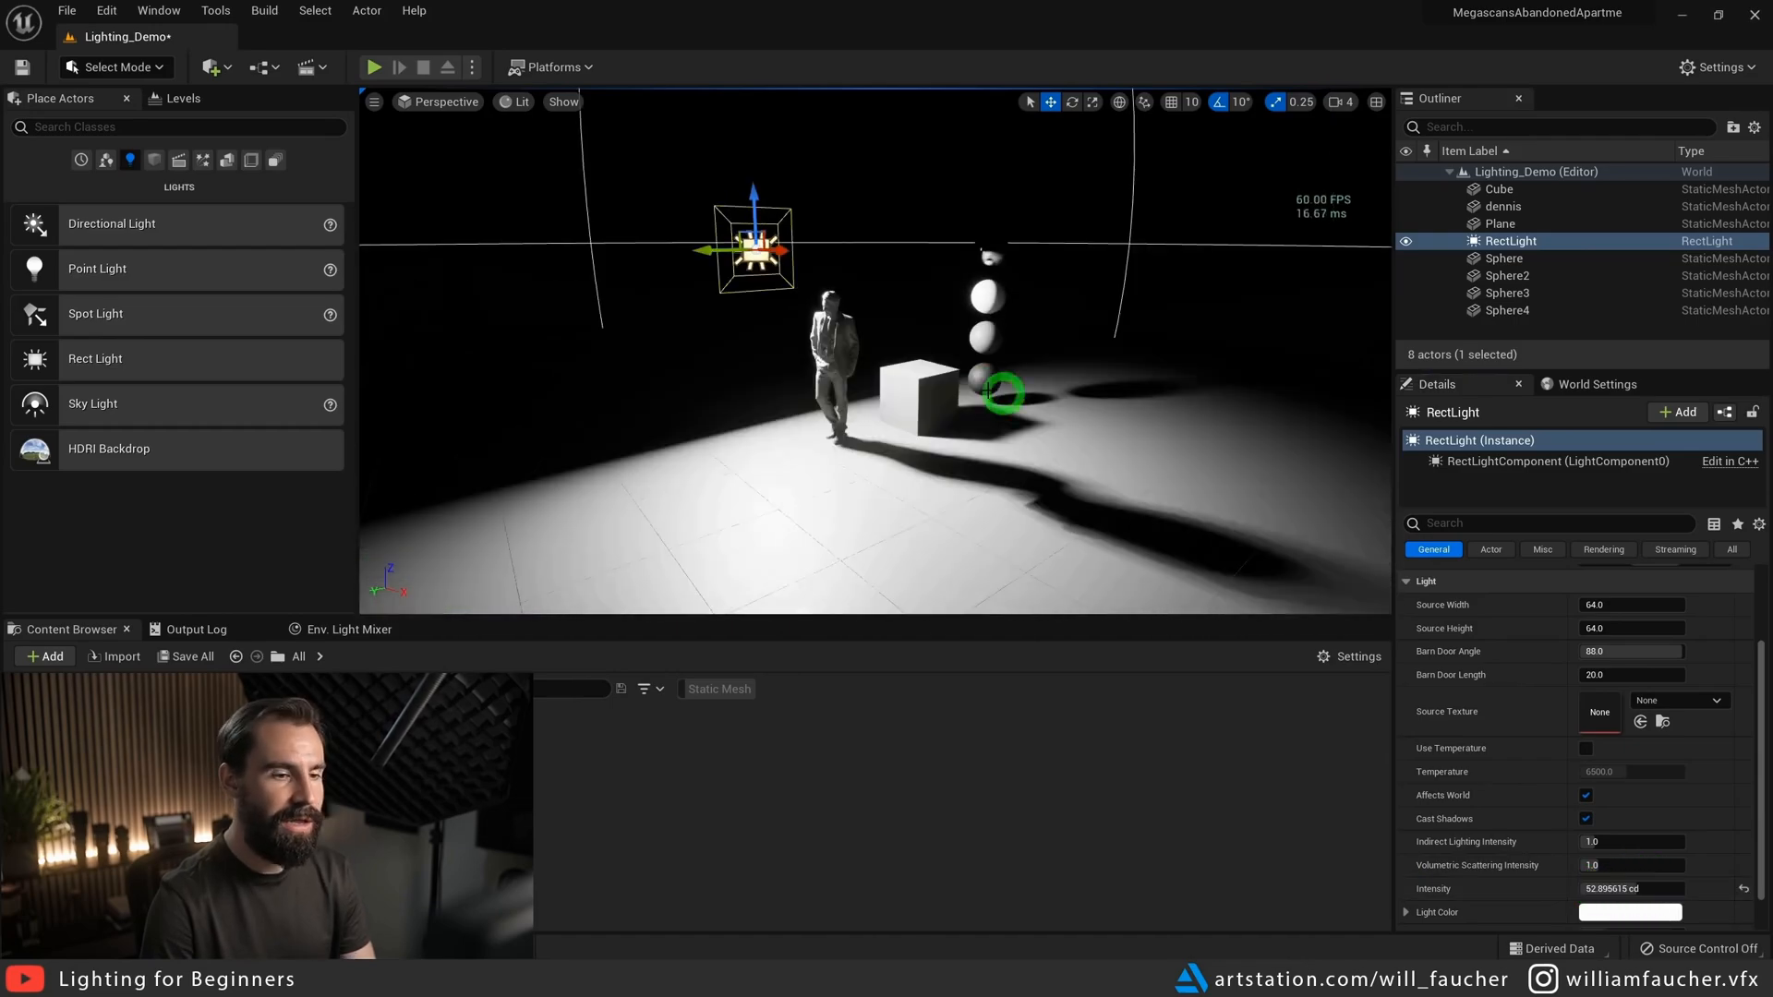
right_drag(988, 391, 944, 328)
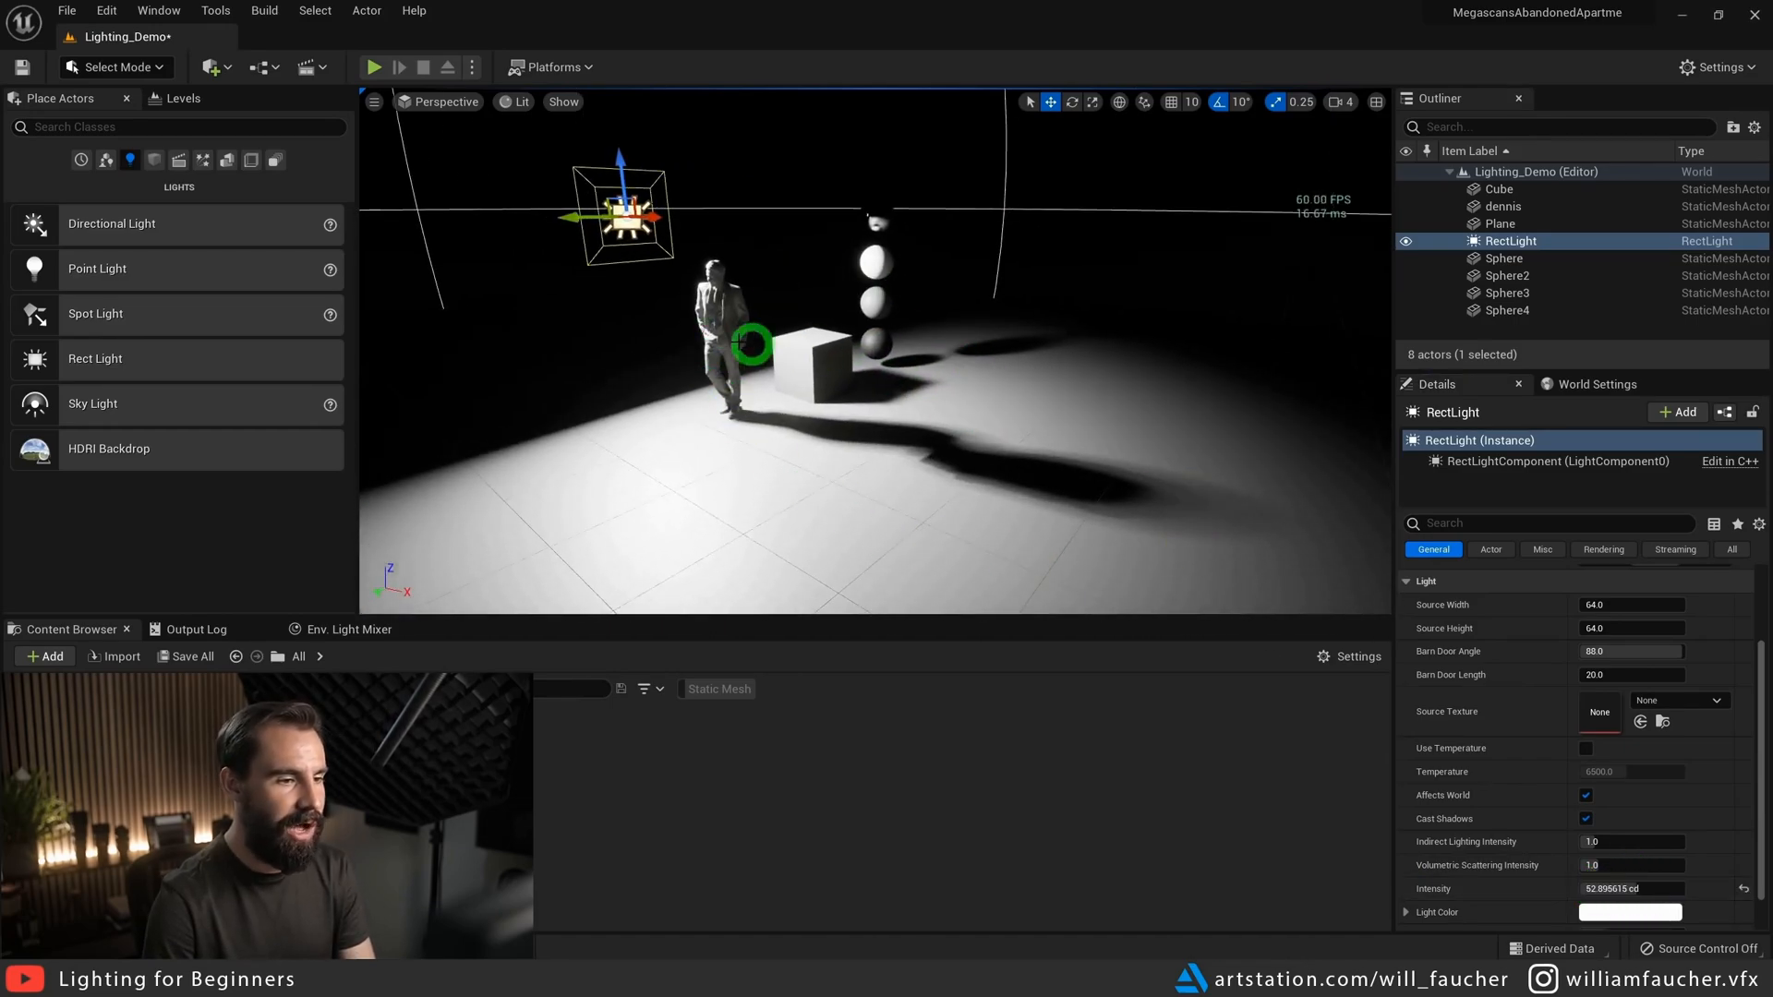
- Enlarge the rect light's source to about 216 wide by 186 high and inspect its reflection in the chrome sphere
right_drag(887, 400, 822, 400)
drag(1607, 605, 1741, 627)
drag(779, 191, 1182, 274)
key(w)
right_drag(1182, 273, 873, 314)
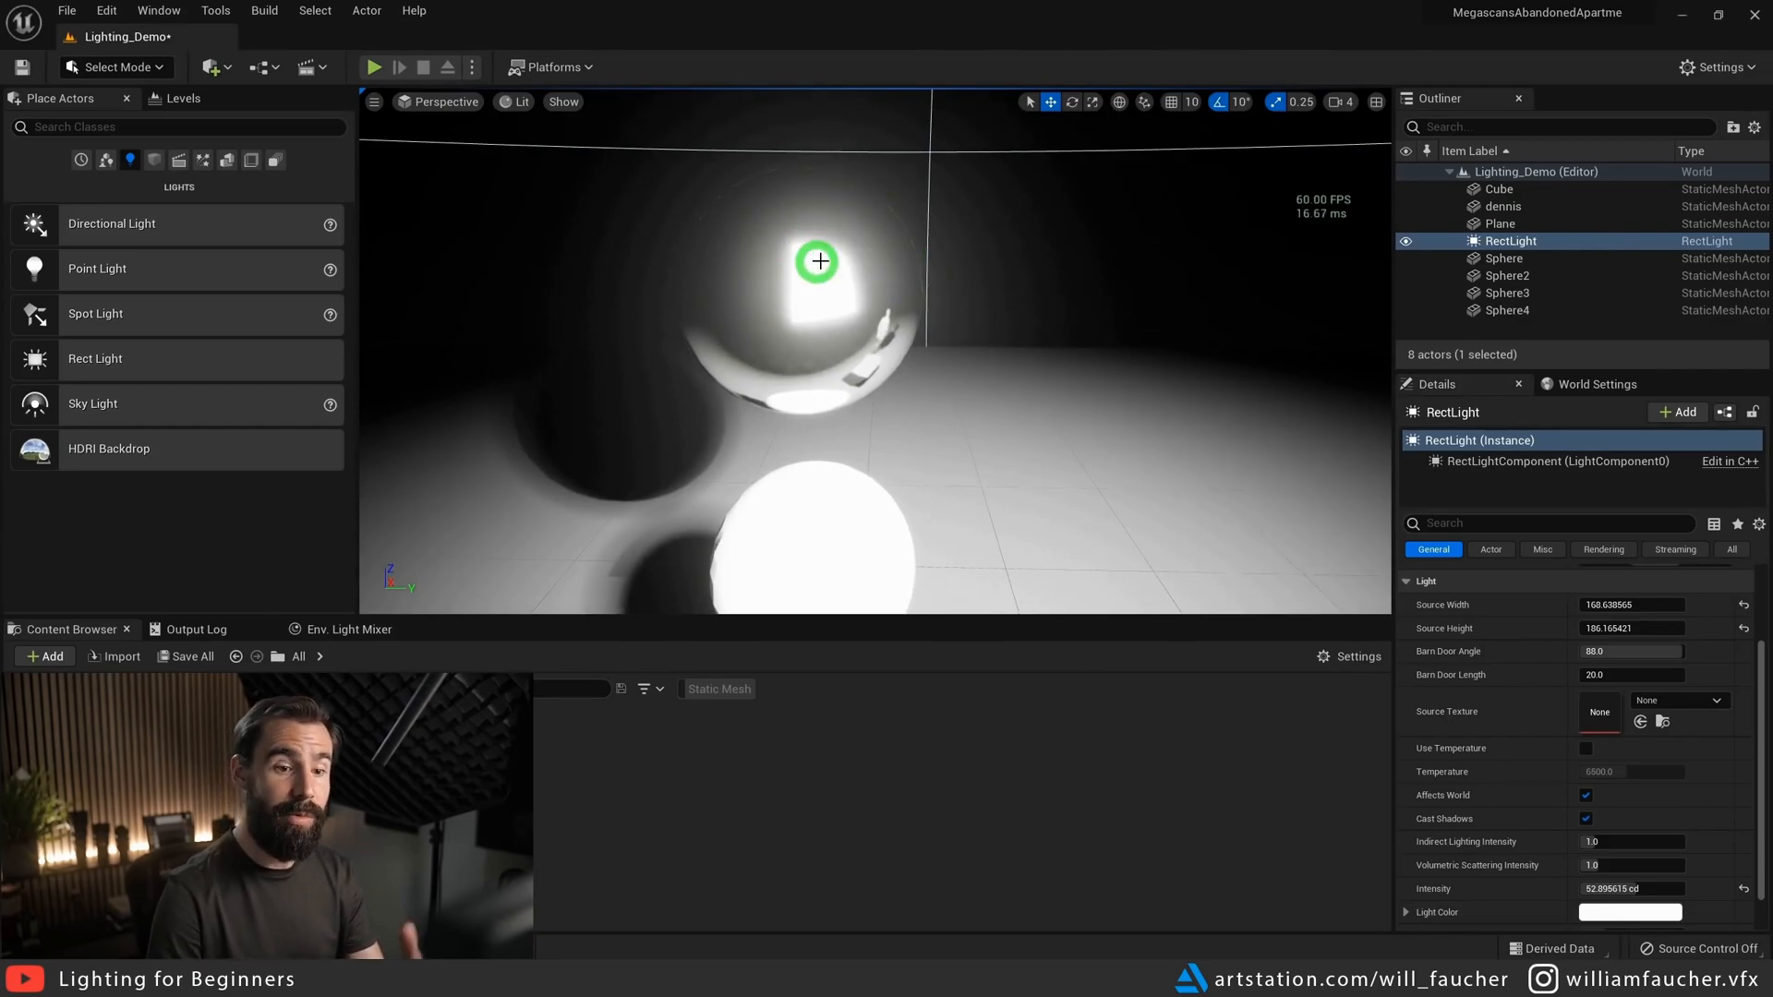
drag(1607, 609, 1653, 591)
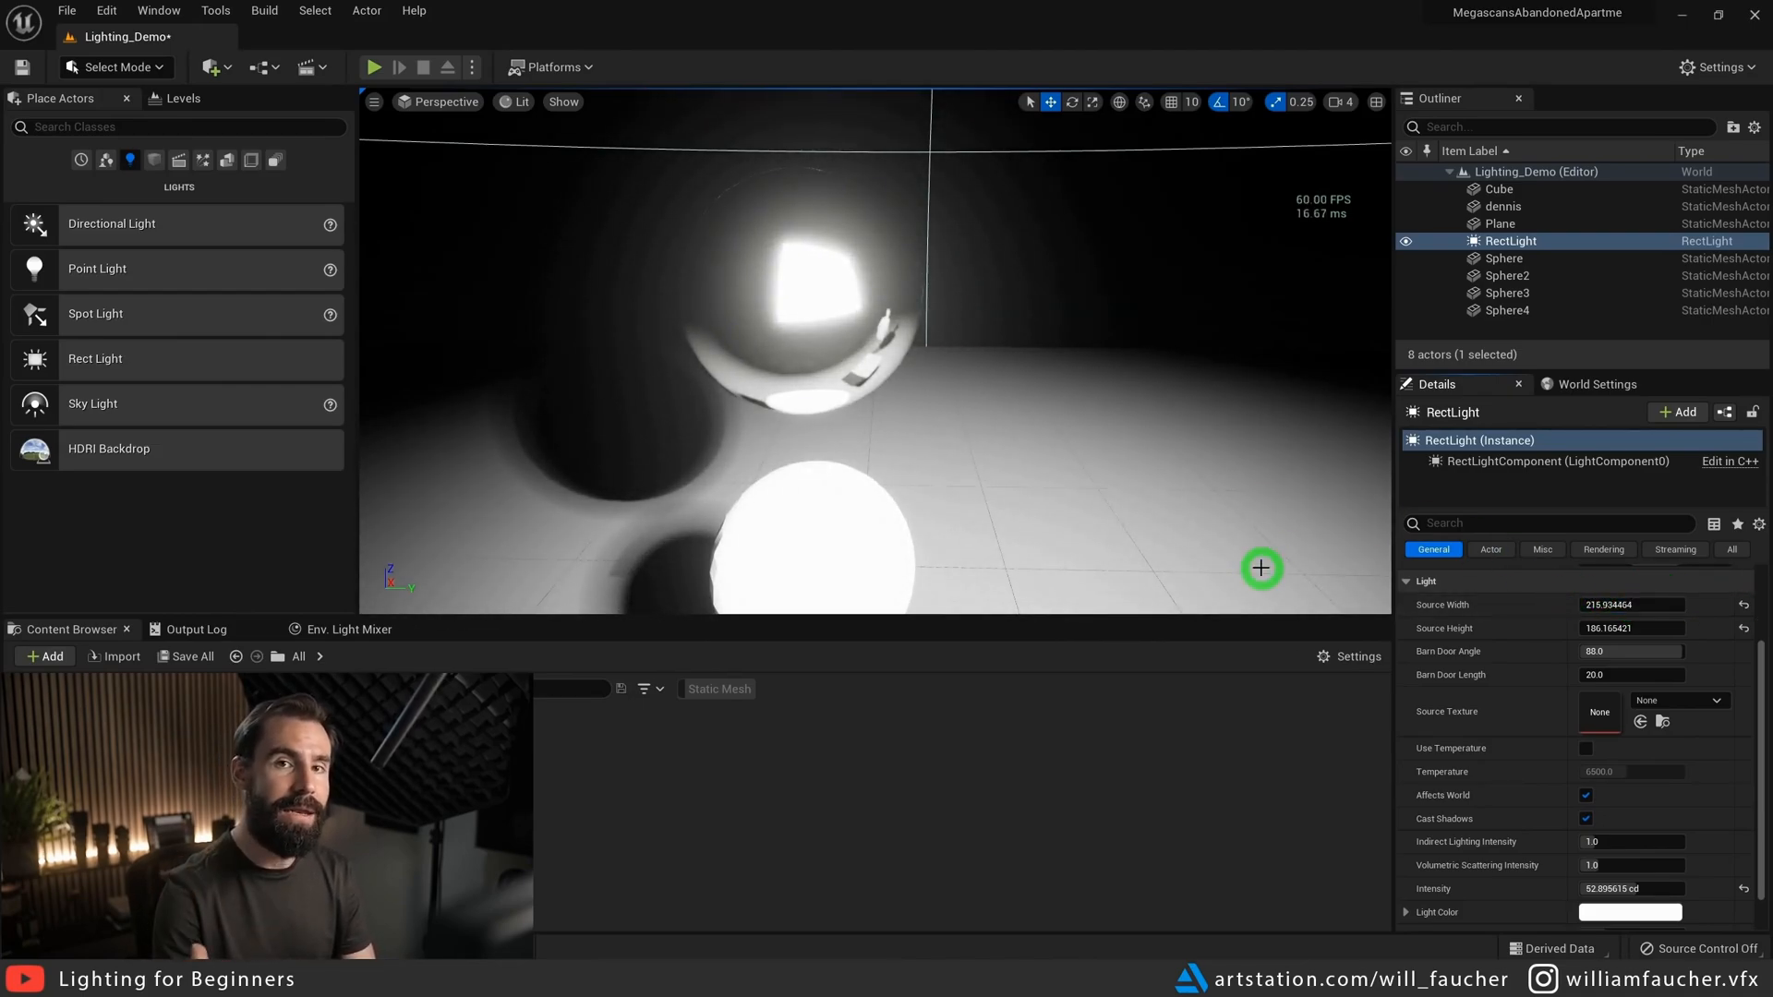
- Delete the rect light and search the project's plugins for "hdri"
key(Delete)
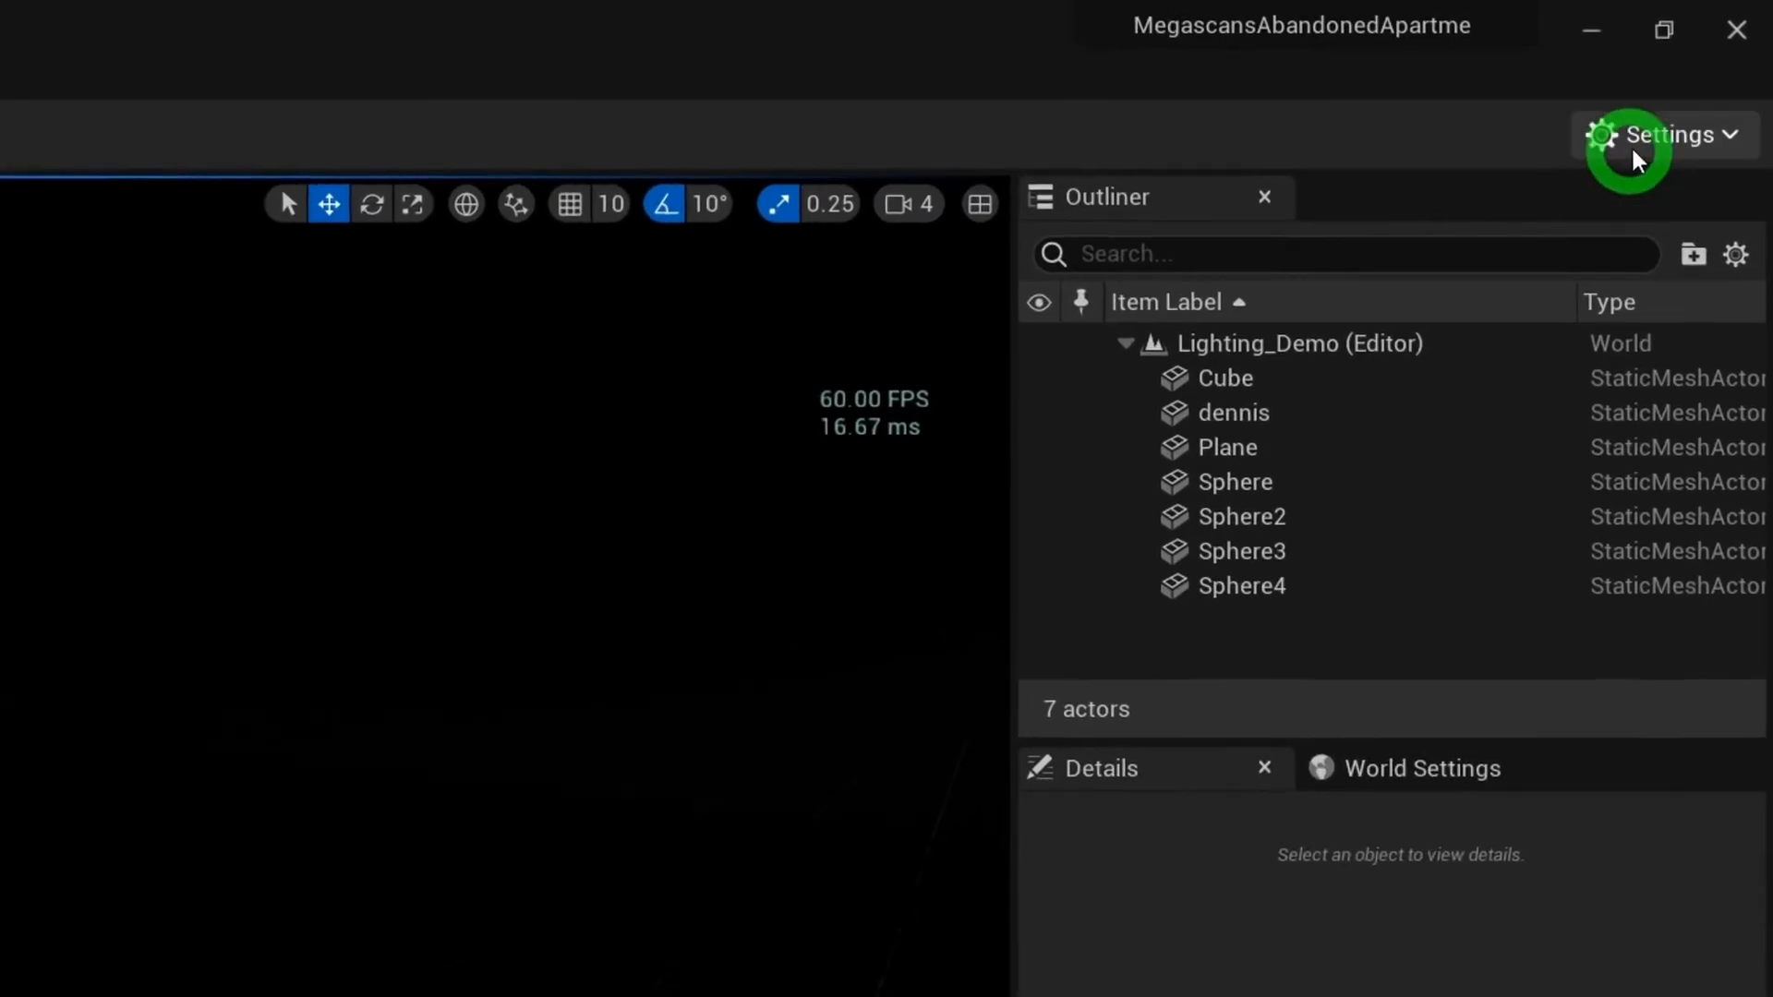
click(1710, 71)
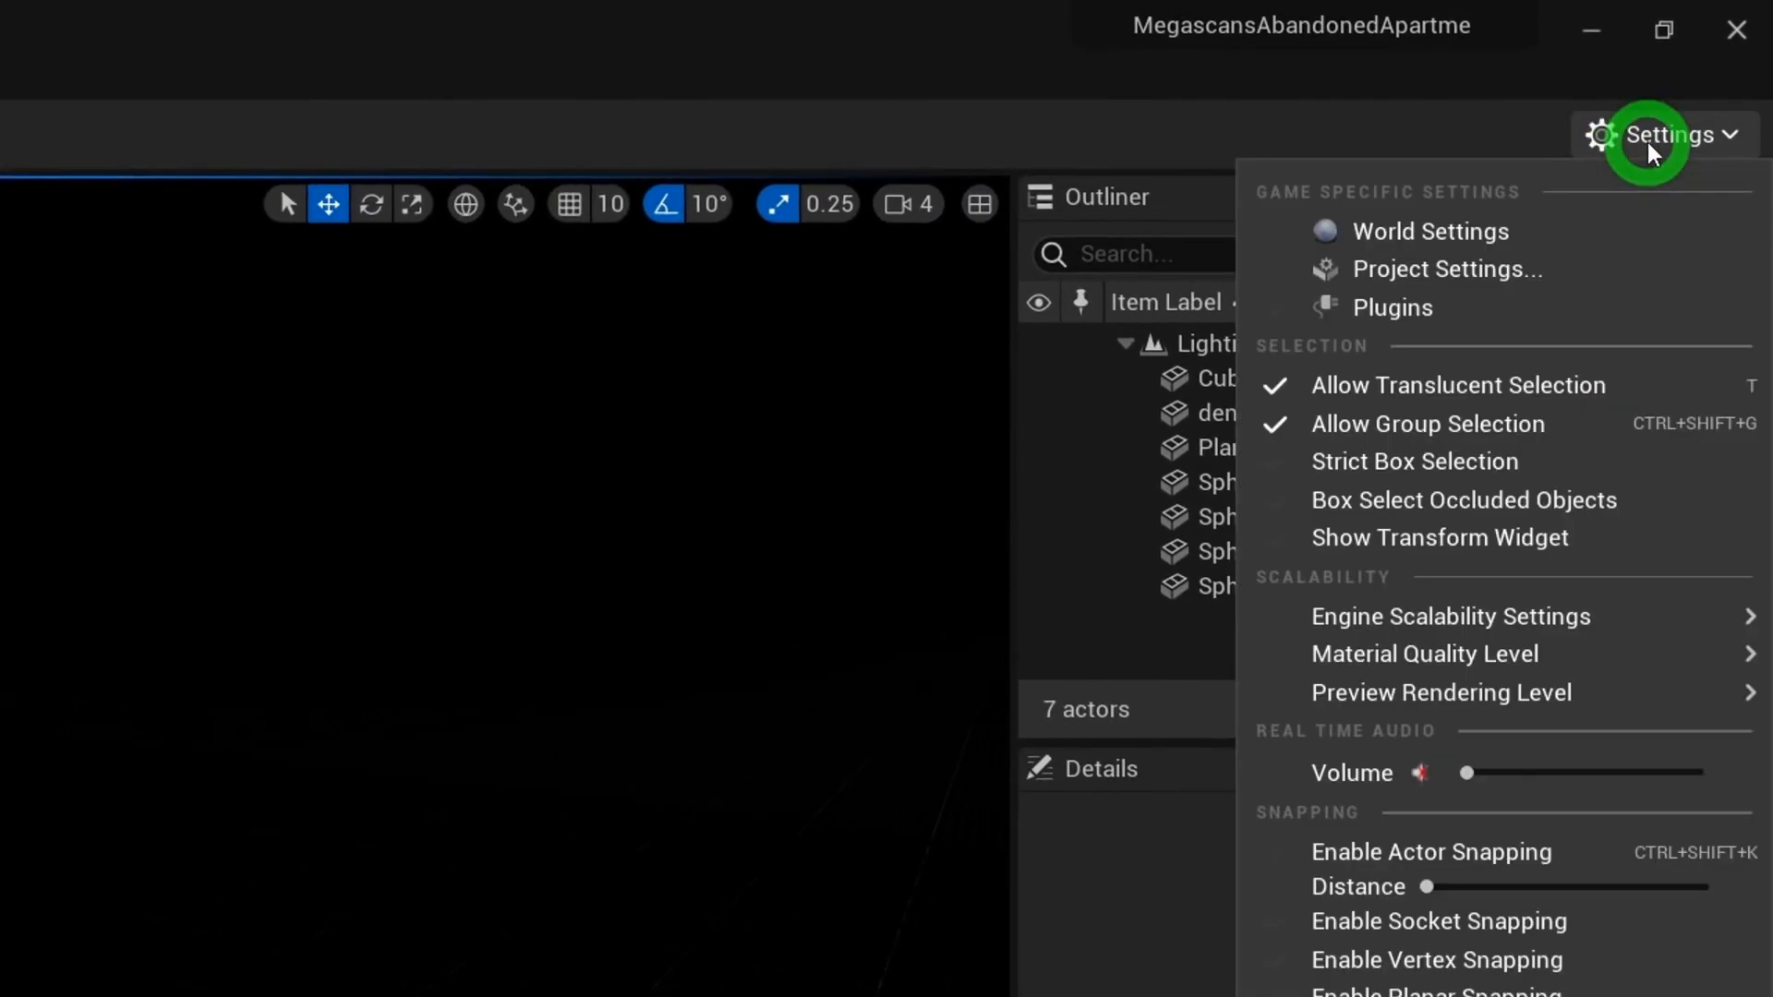
click(1441, 308)
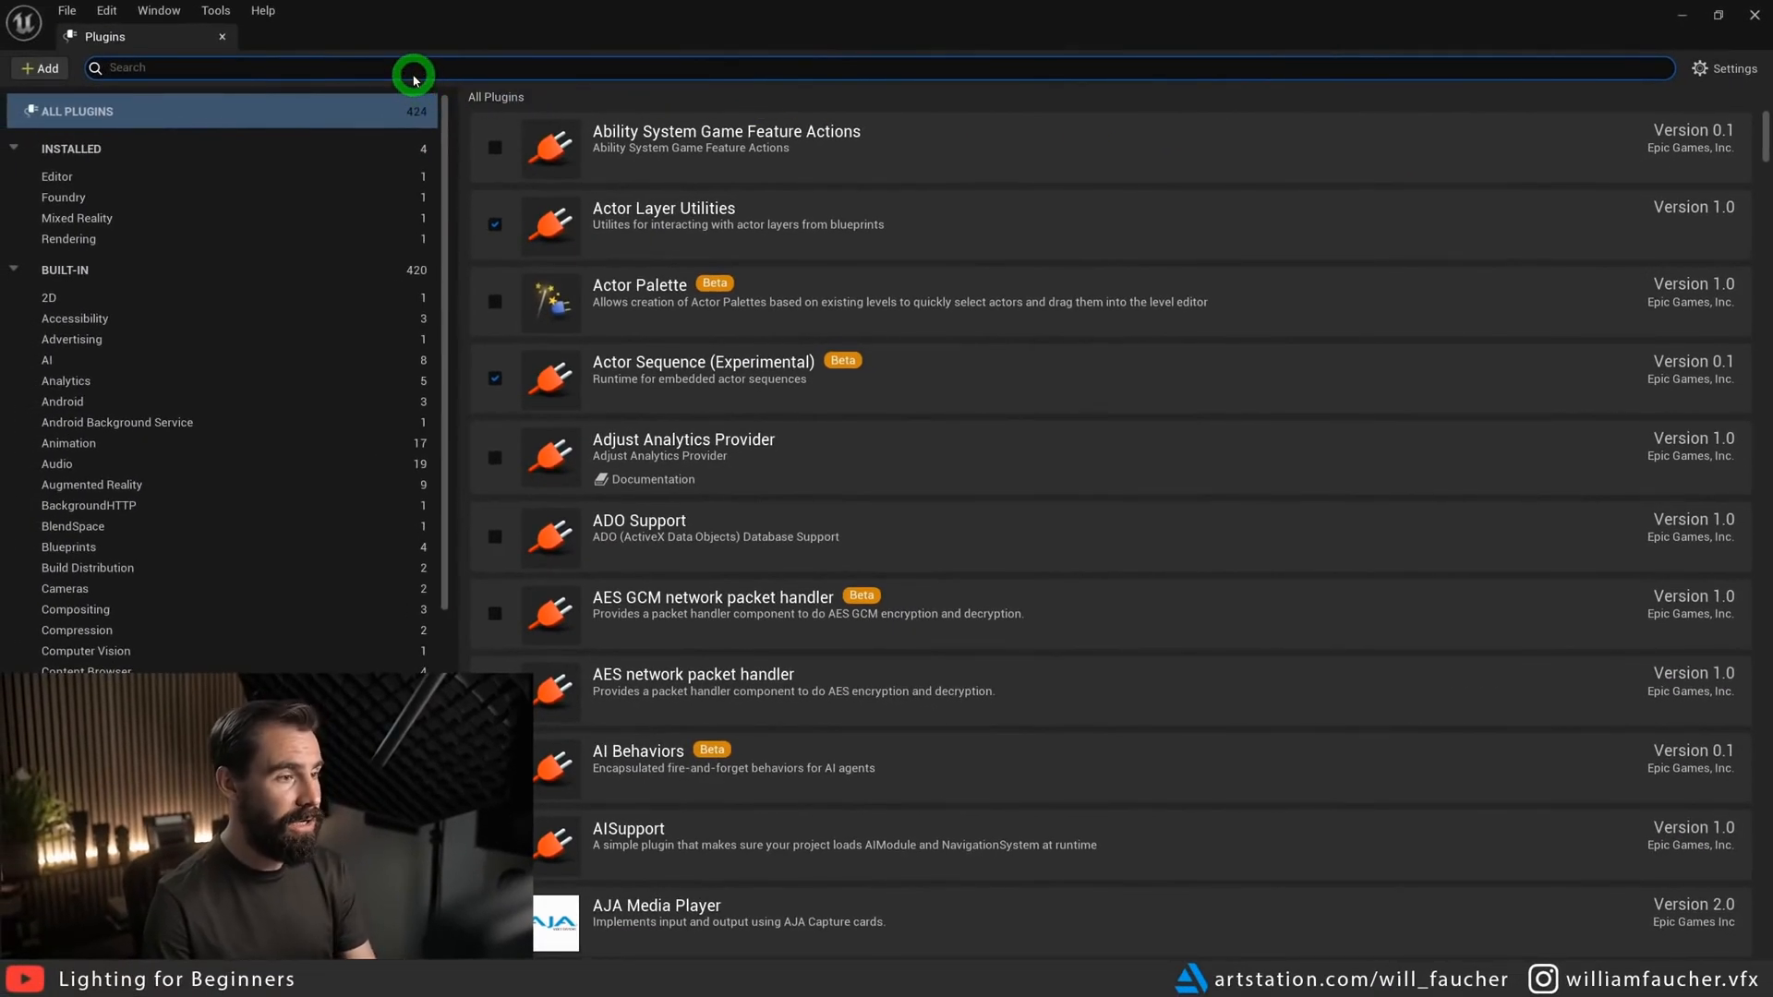
click(413, 74)
text(hdri)
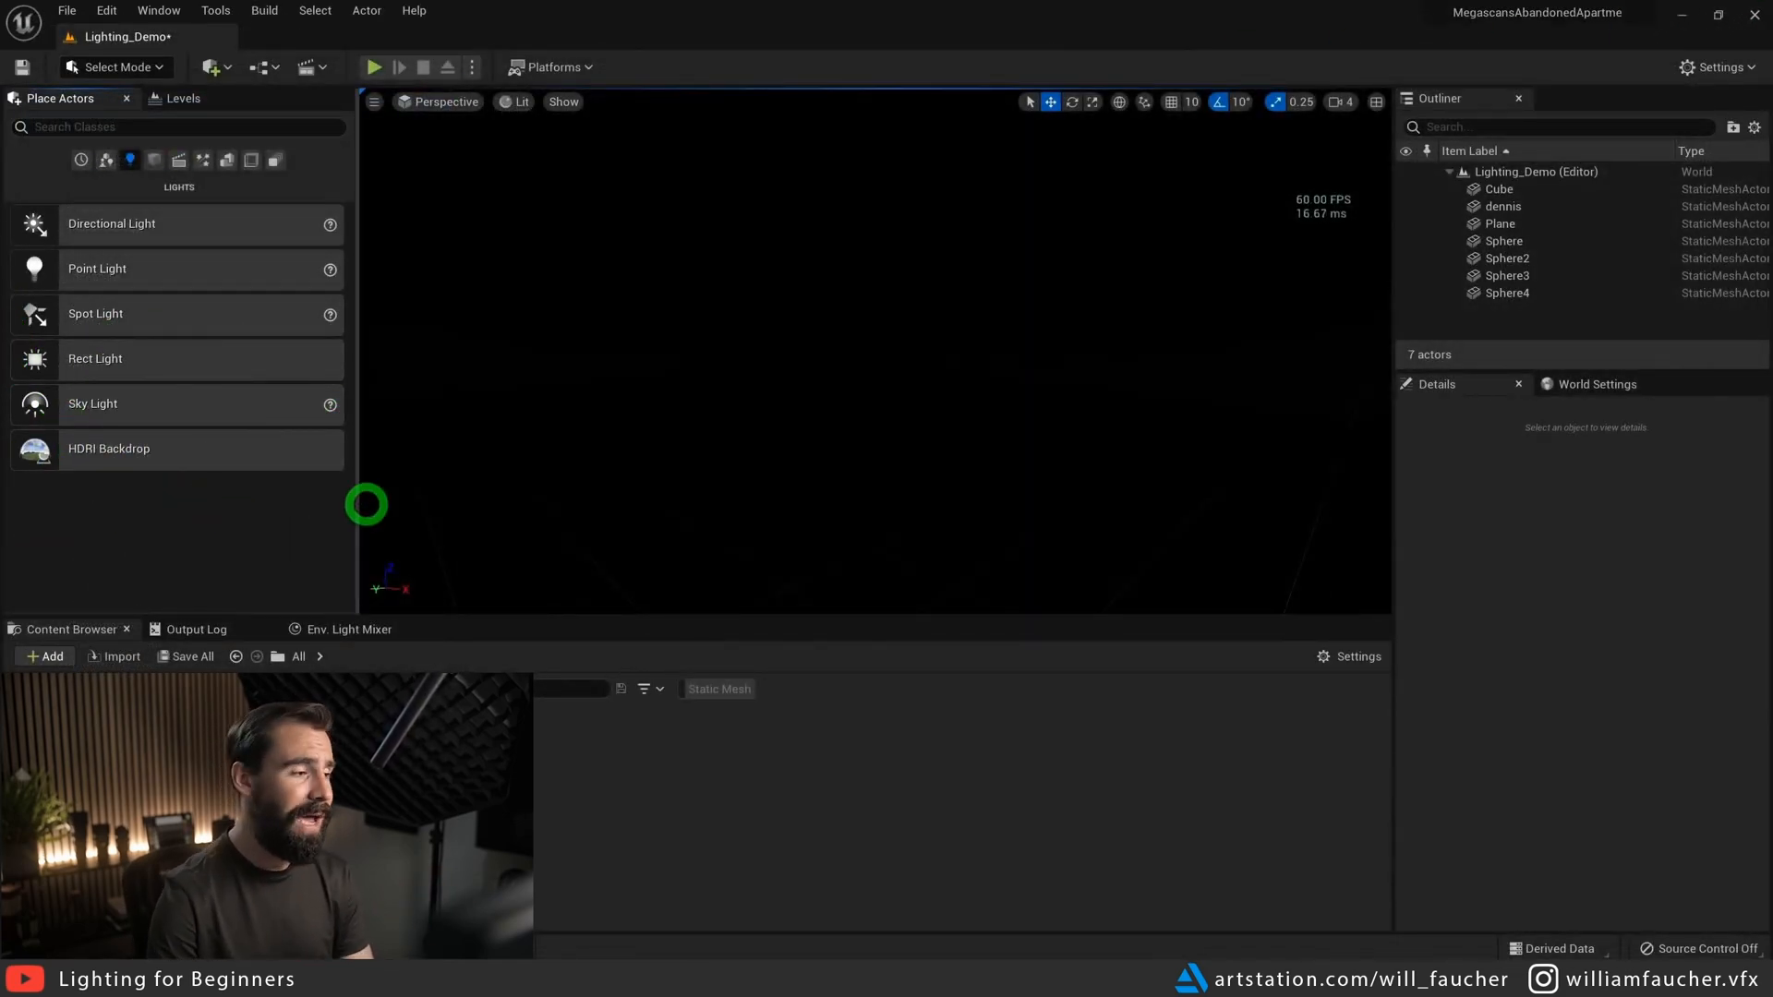
- Place an HDRI backdrop in the scene near the figure so that it surrounds the objects
drag(71, 455, 615, 432)
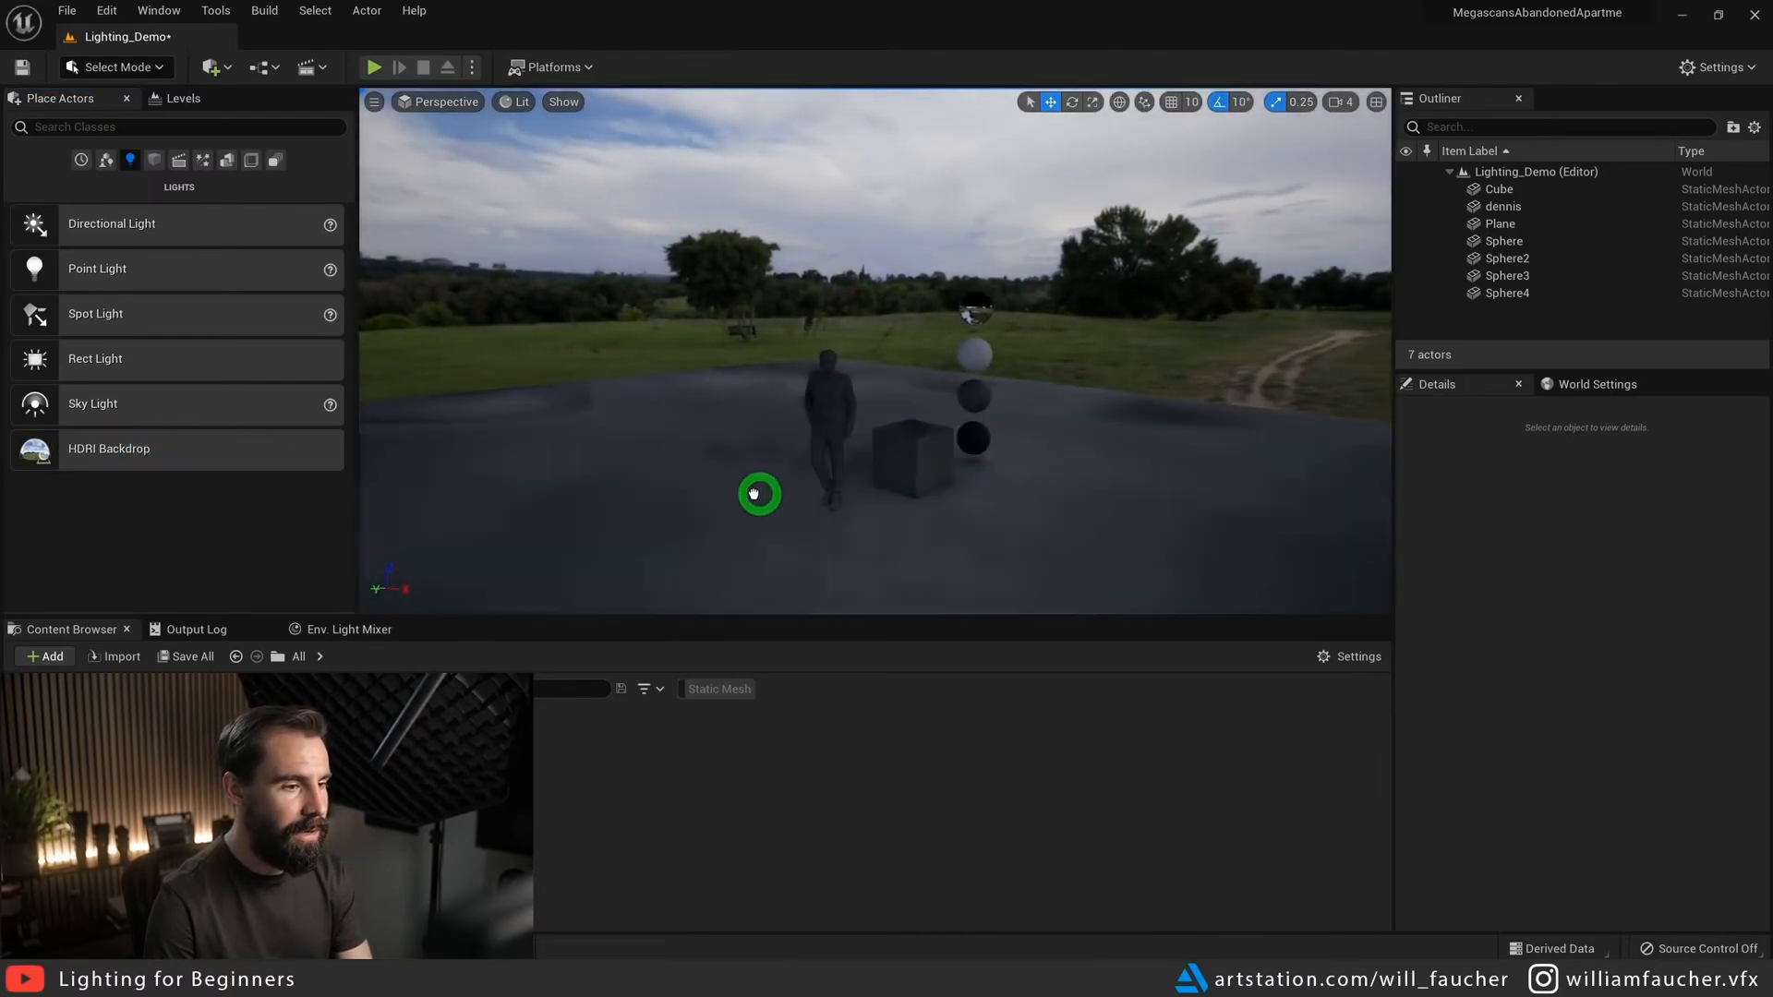
key(ctrl+z)
mouse_move(851, 410)
right_down()
mouse_move(941, 395)
mouse_move(851, 407)
right_up()
key(Escape)
right_drag(747, 345, 1027, 164)
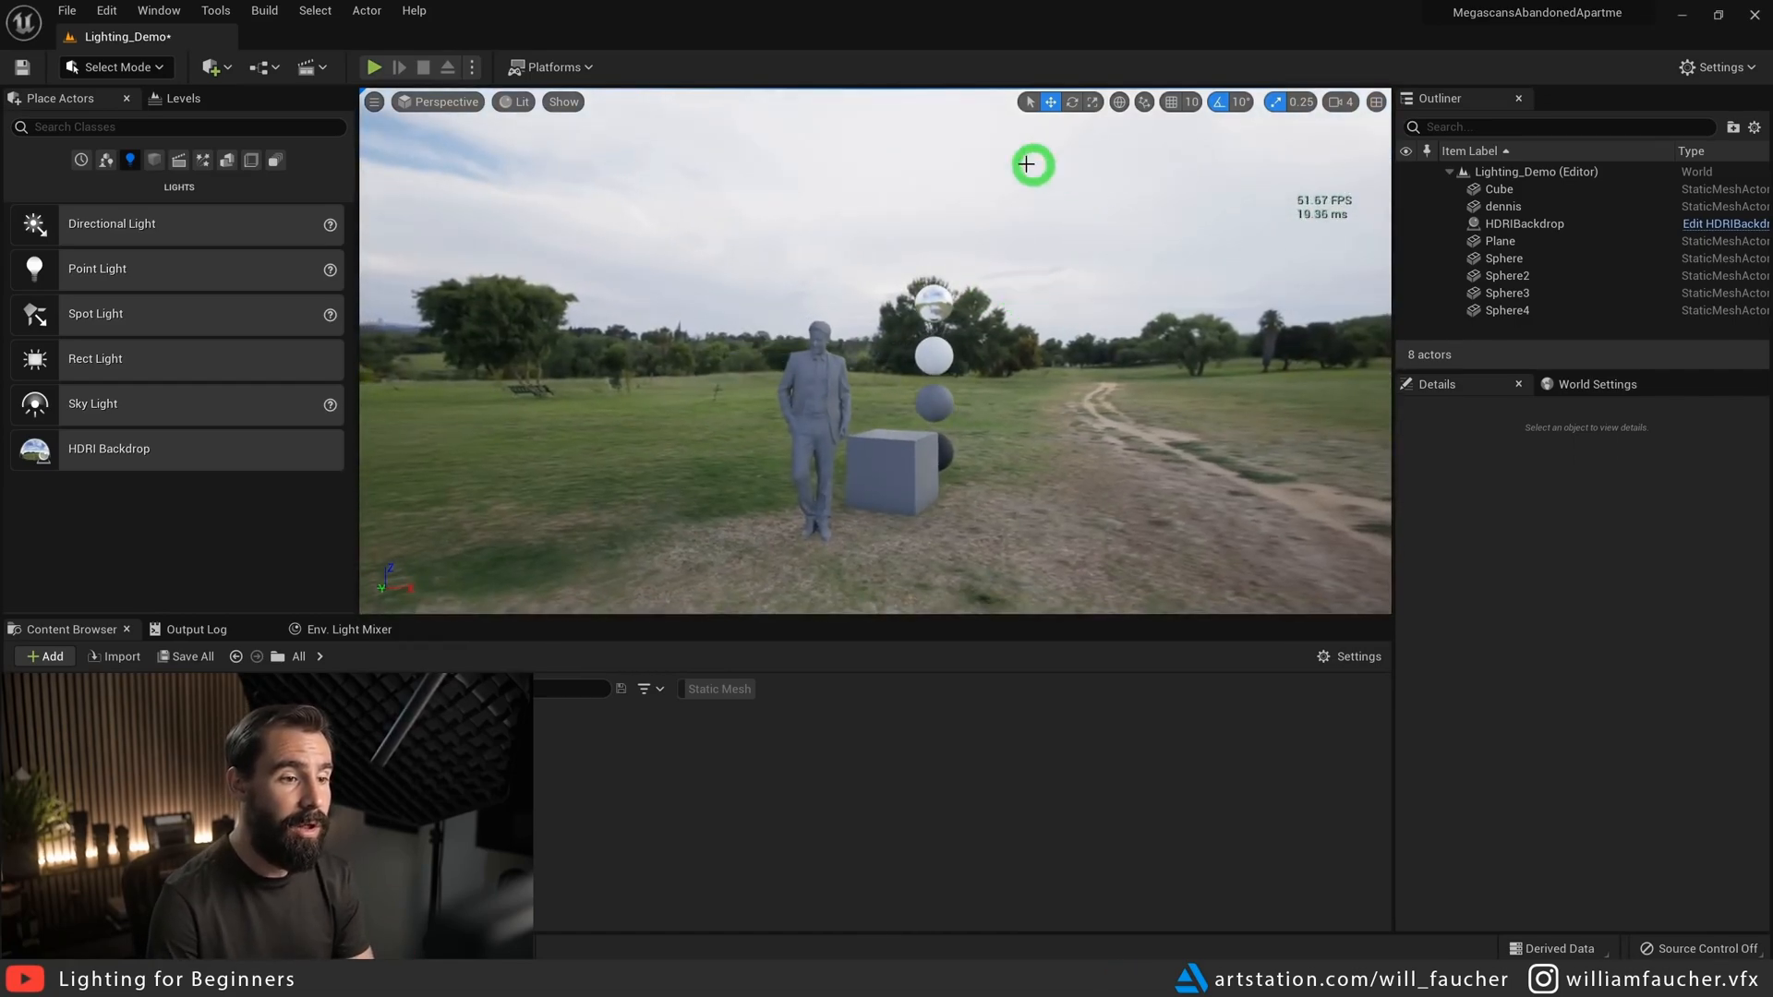
- Select the HDRI backdrop and examine its whole dome from outside
right_drag(882, 493, 789, 268)
click(652, 254)
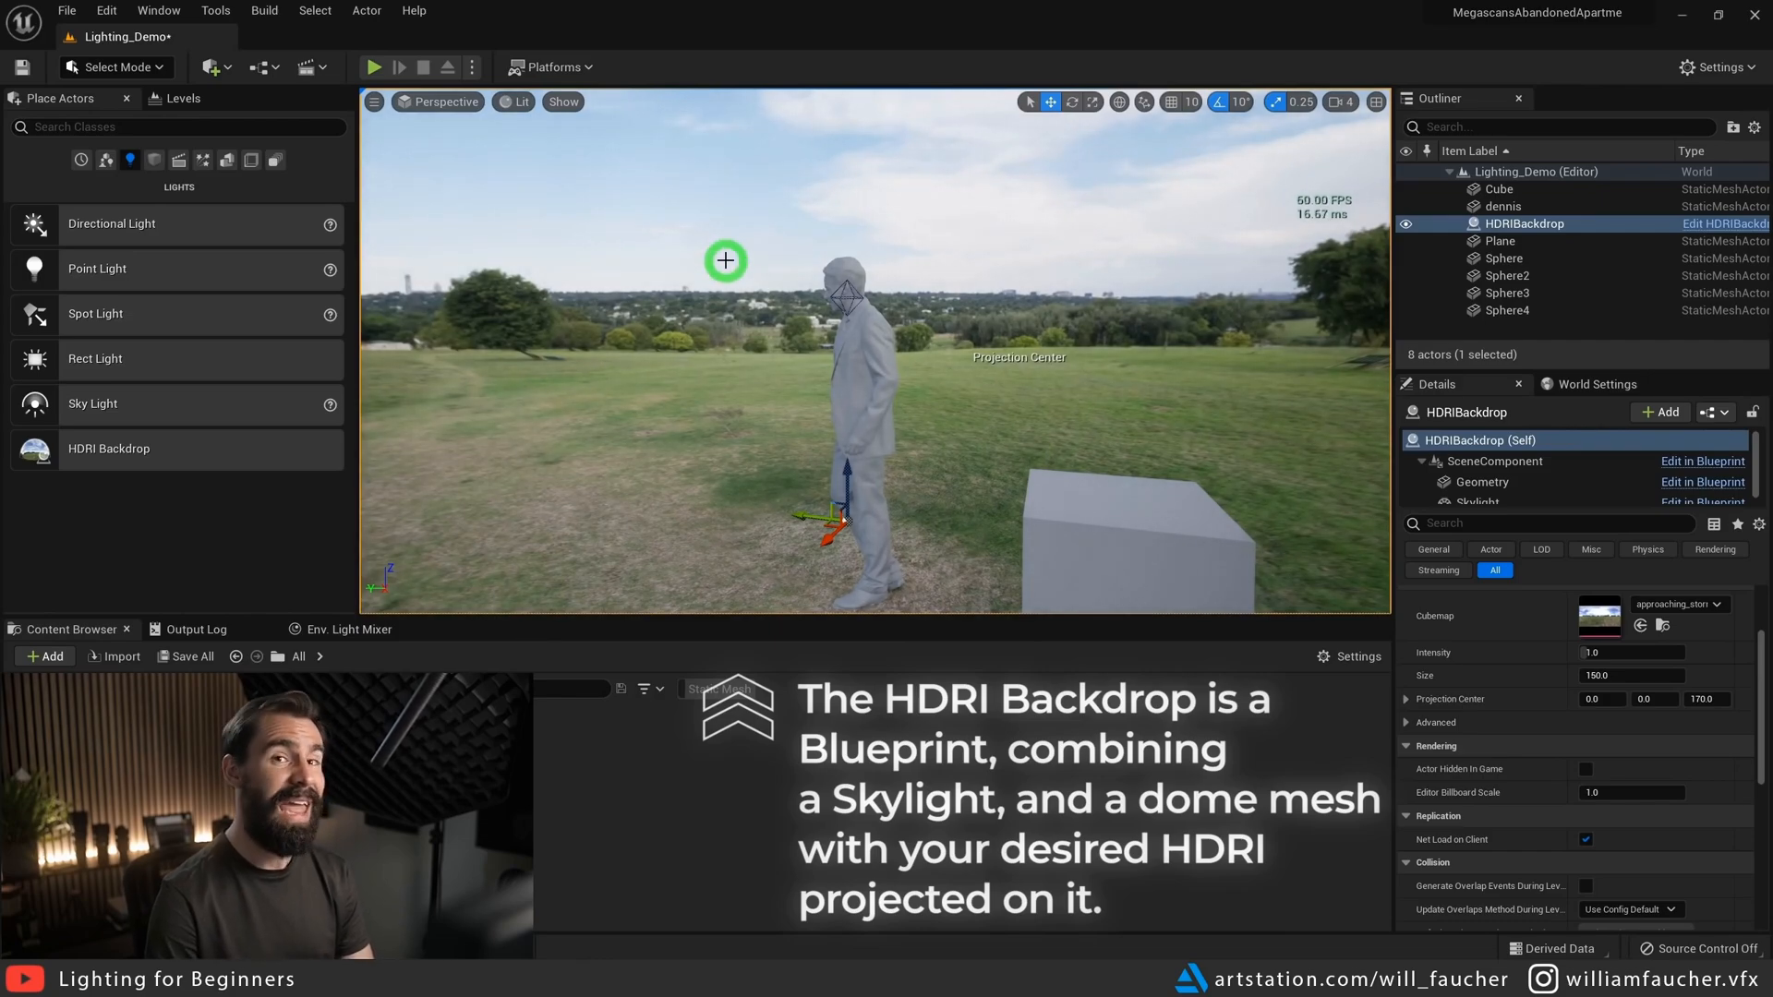
key(f)
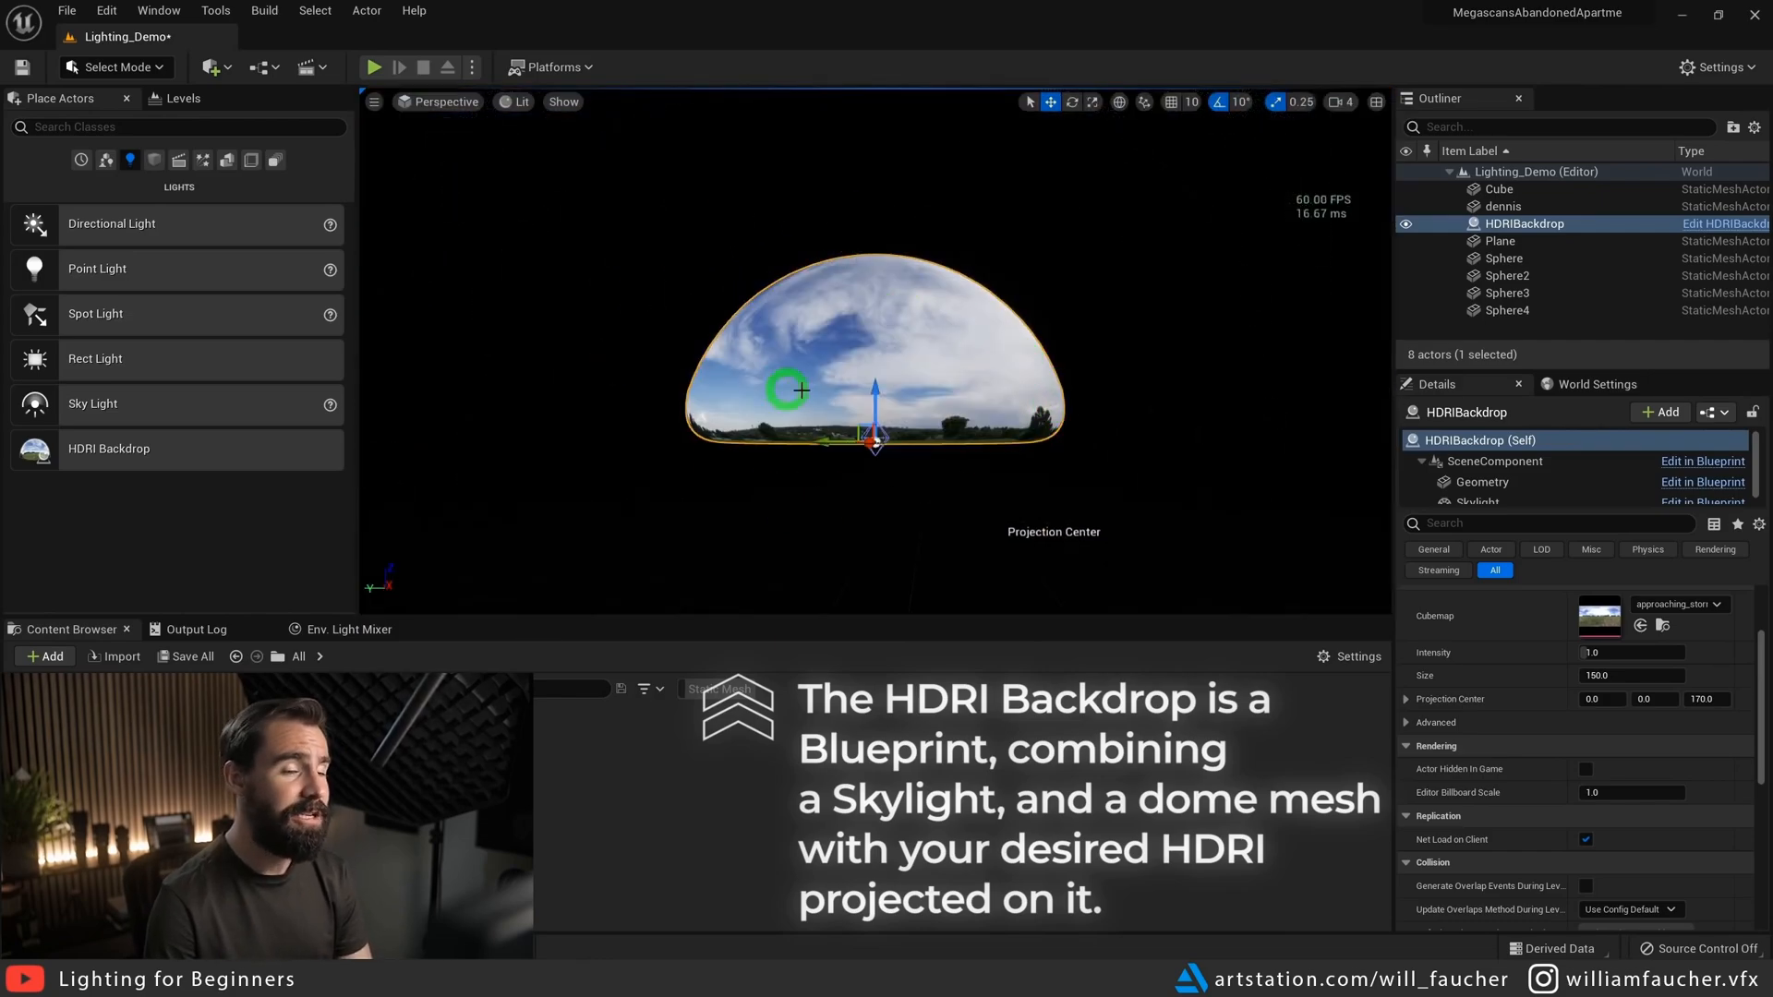
alt+drag(1030, 248, 1061, 238)
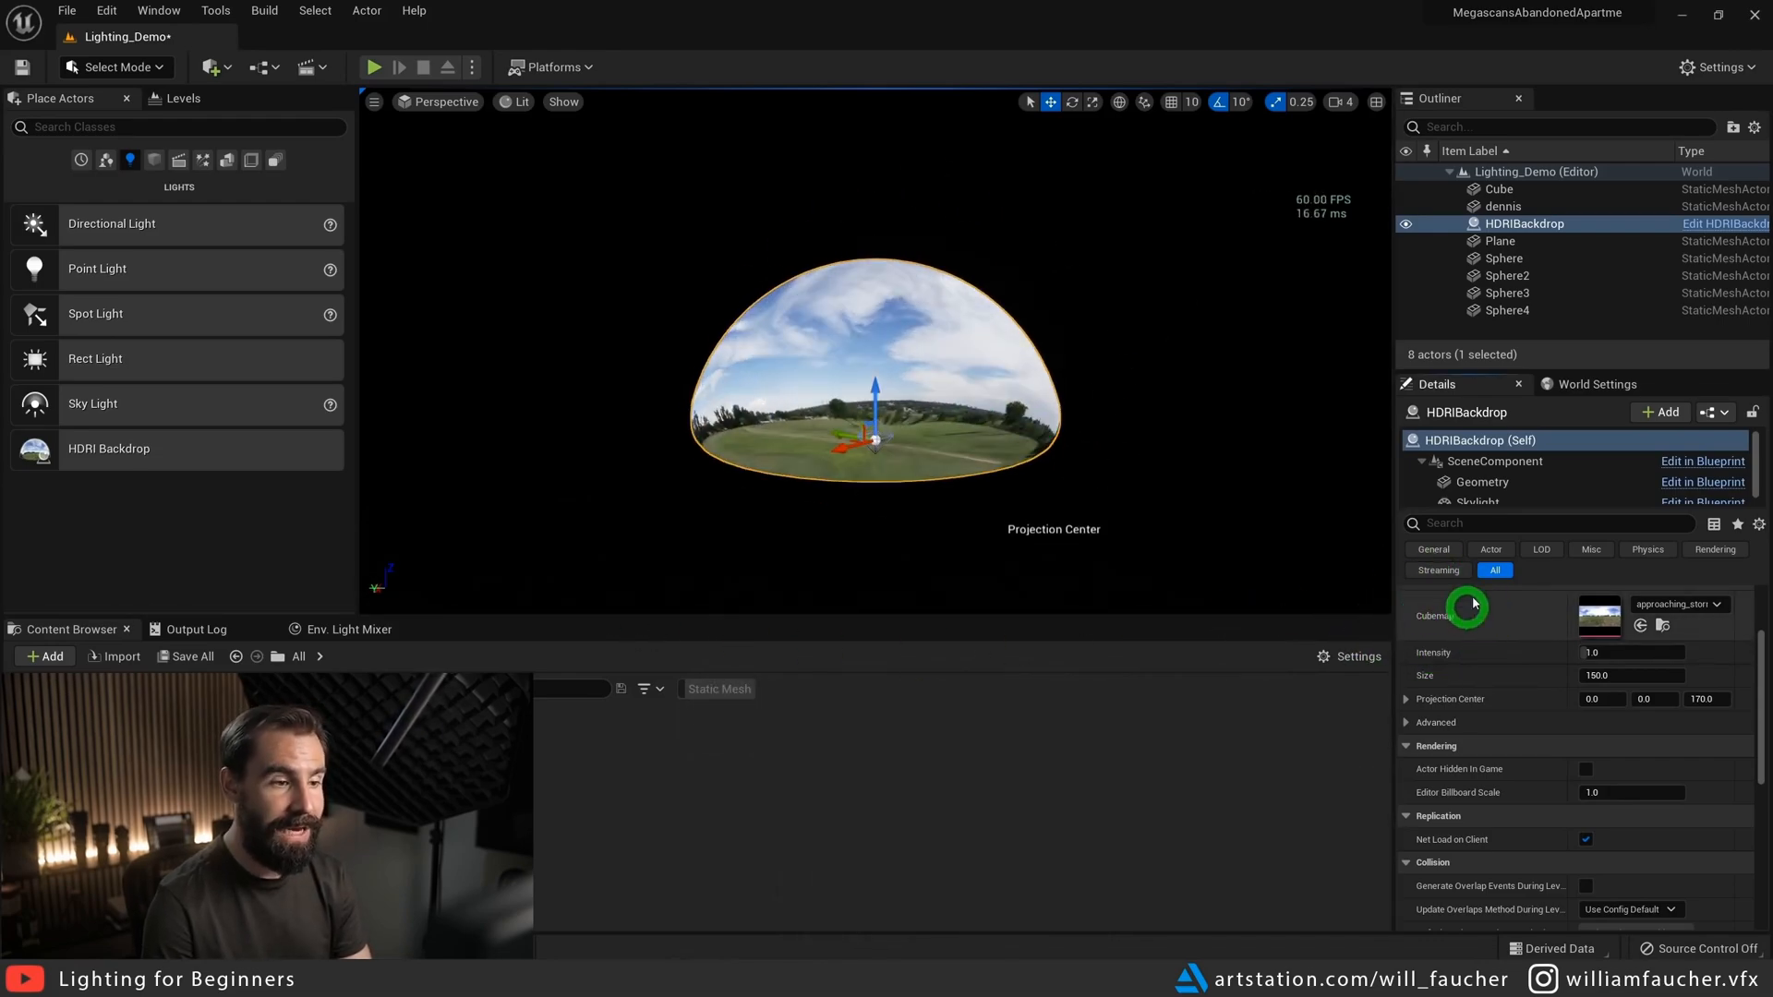
- Change the HDRI backdrop's cubemap to ostrich_road_4k and return to a view of the figure, cube and spheres
click(1699, 603)
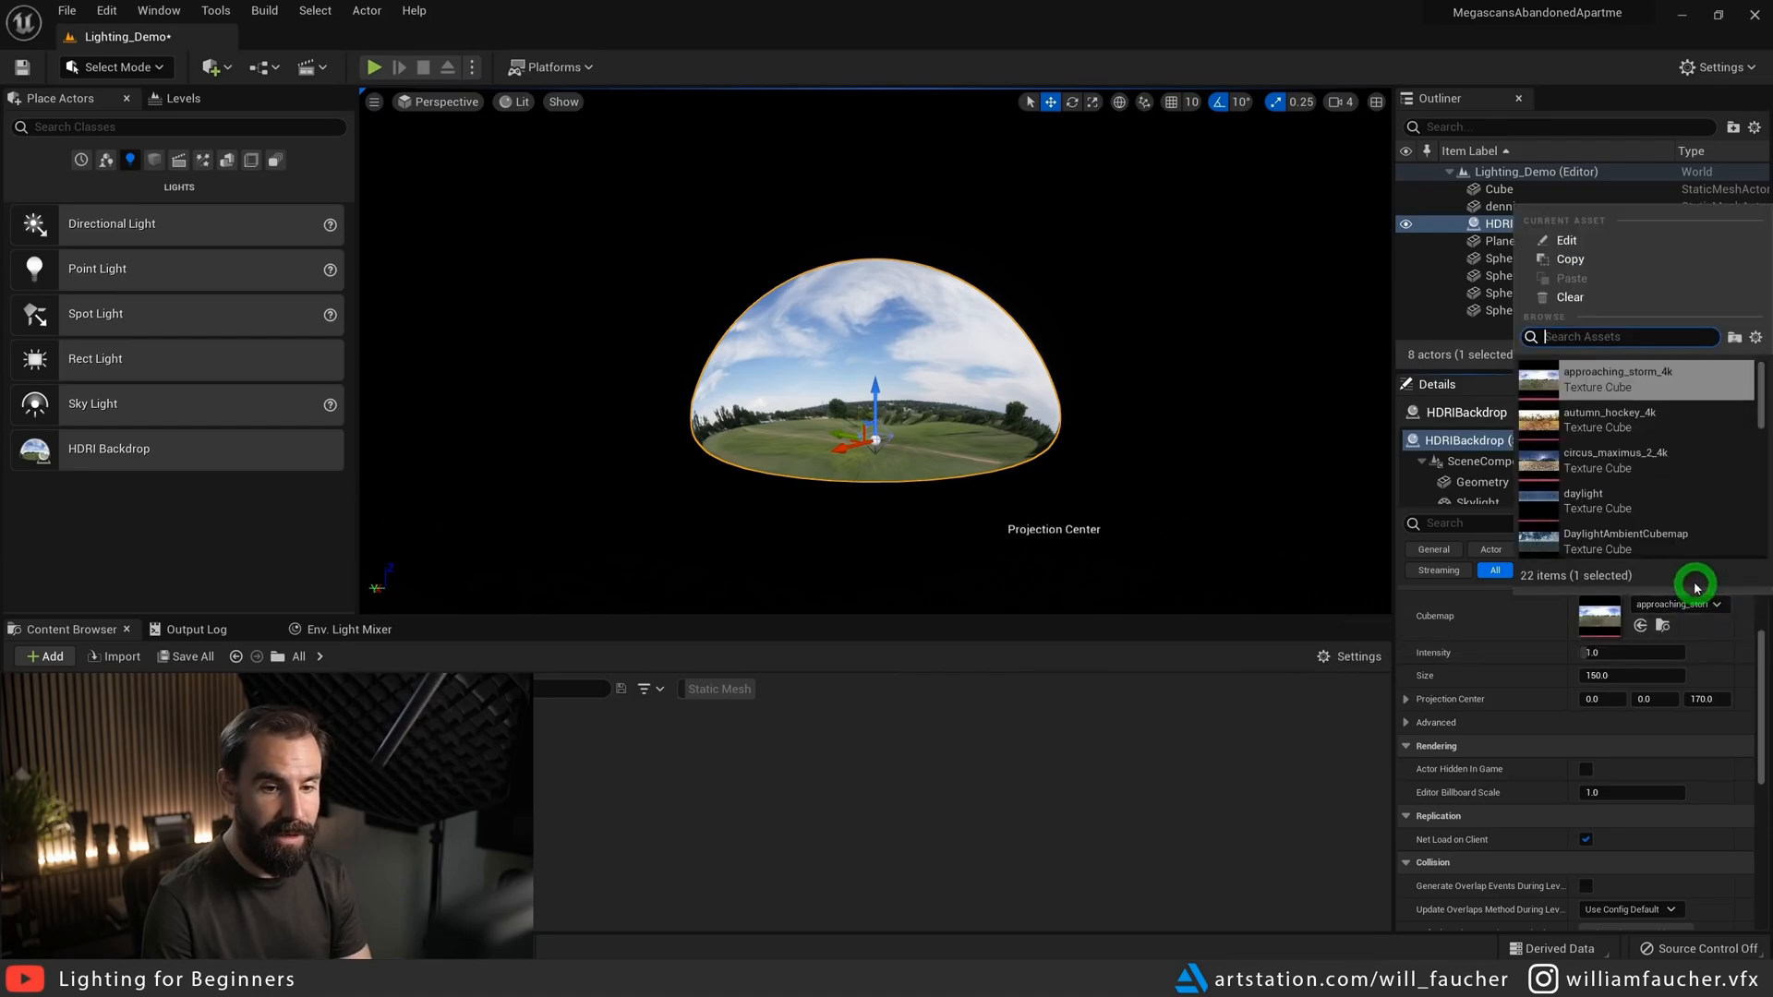
scroll(1654, 484, down, 5)
click(1654, 484)
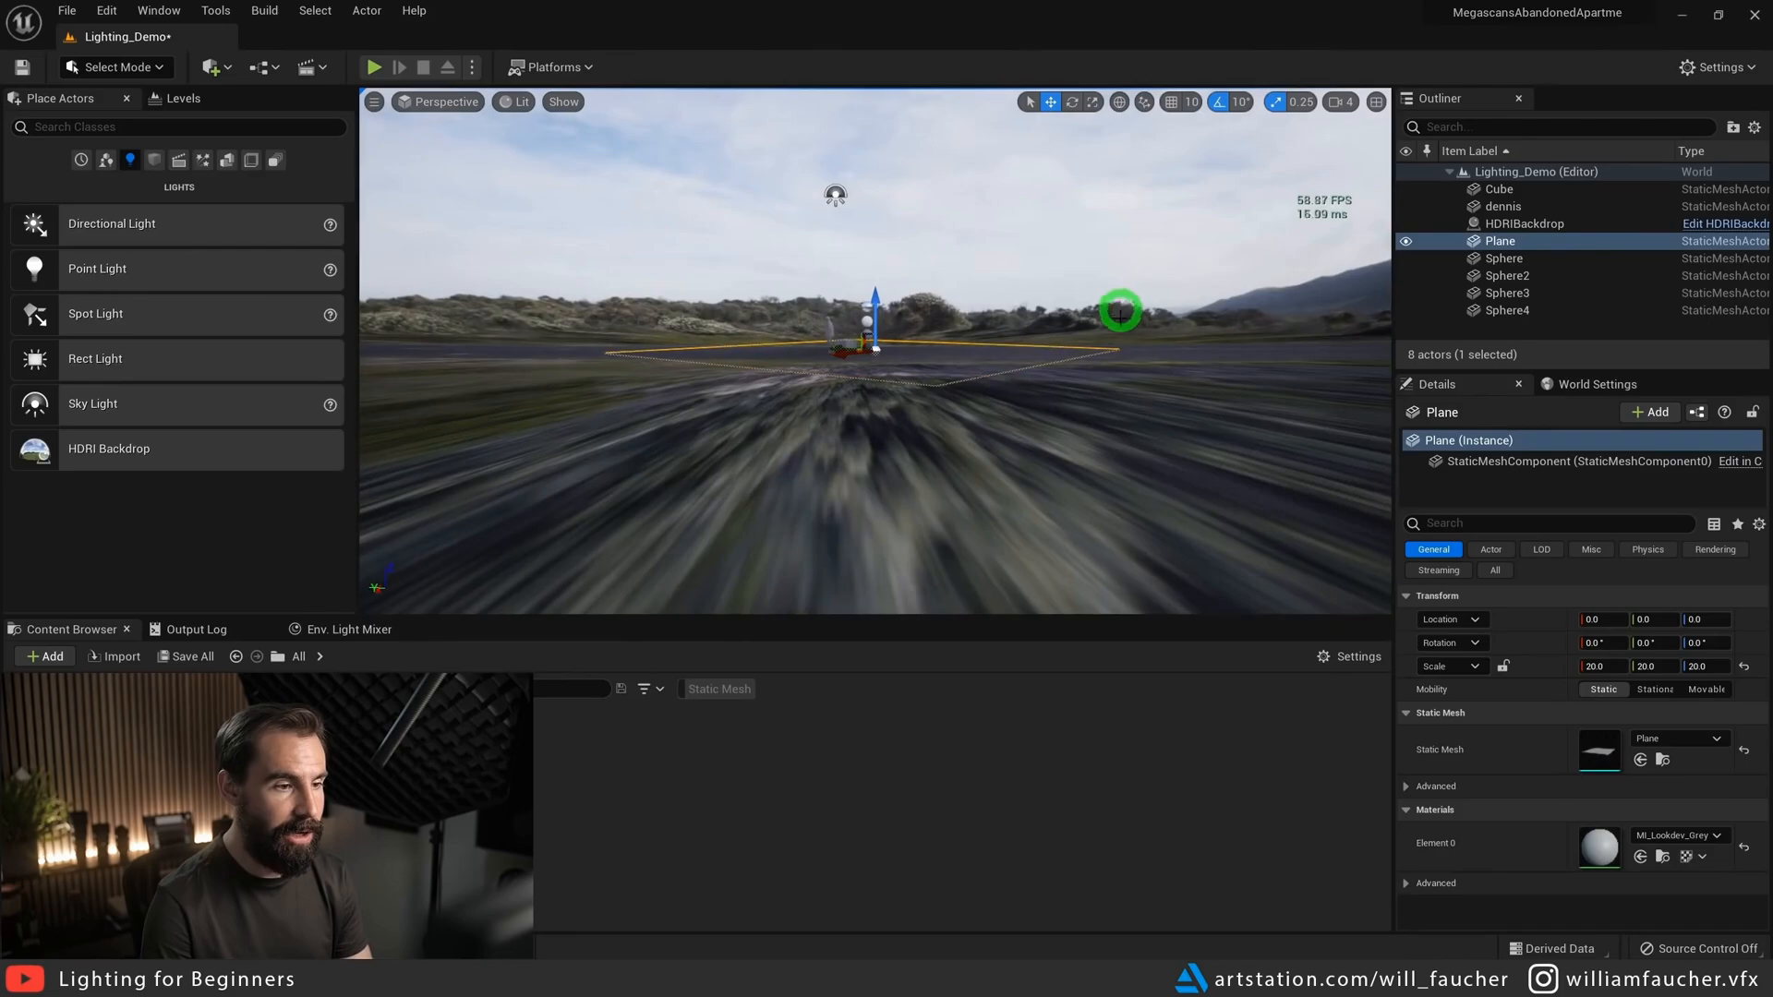
right_drag(1071, 371, 1048, 5)
key(Escape)
alt+drag(881, 396, 1237, 382)
key(s)
right_drag(1238, 382, 1256, 439)
key(a)
right_drag(867, 384, 877, 360)
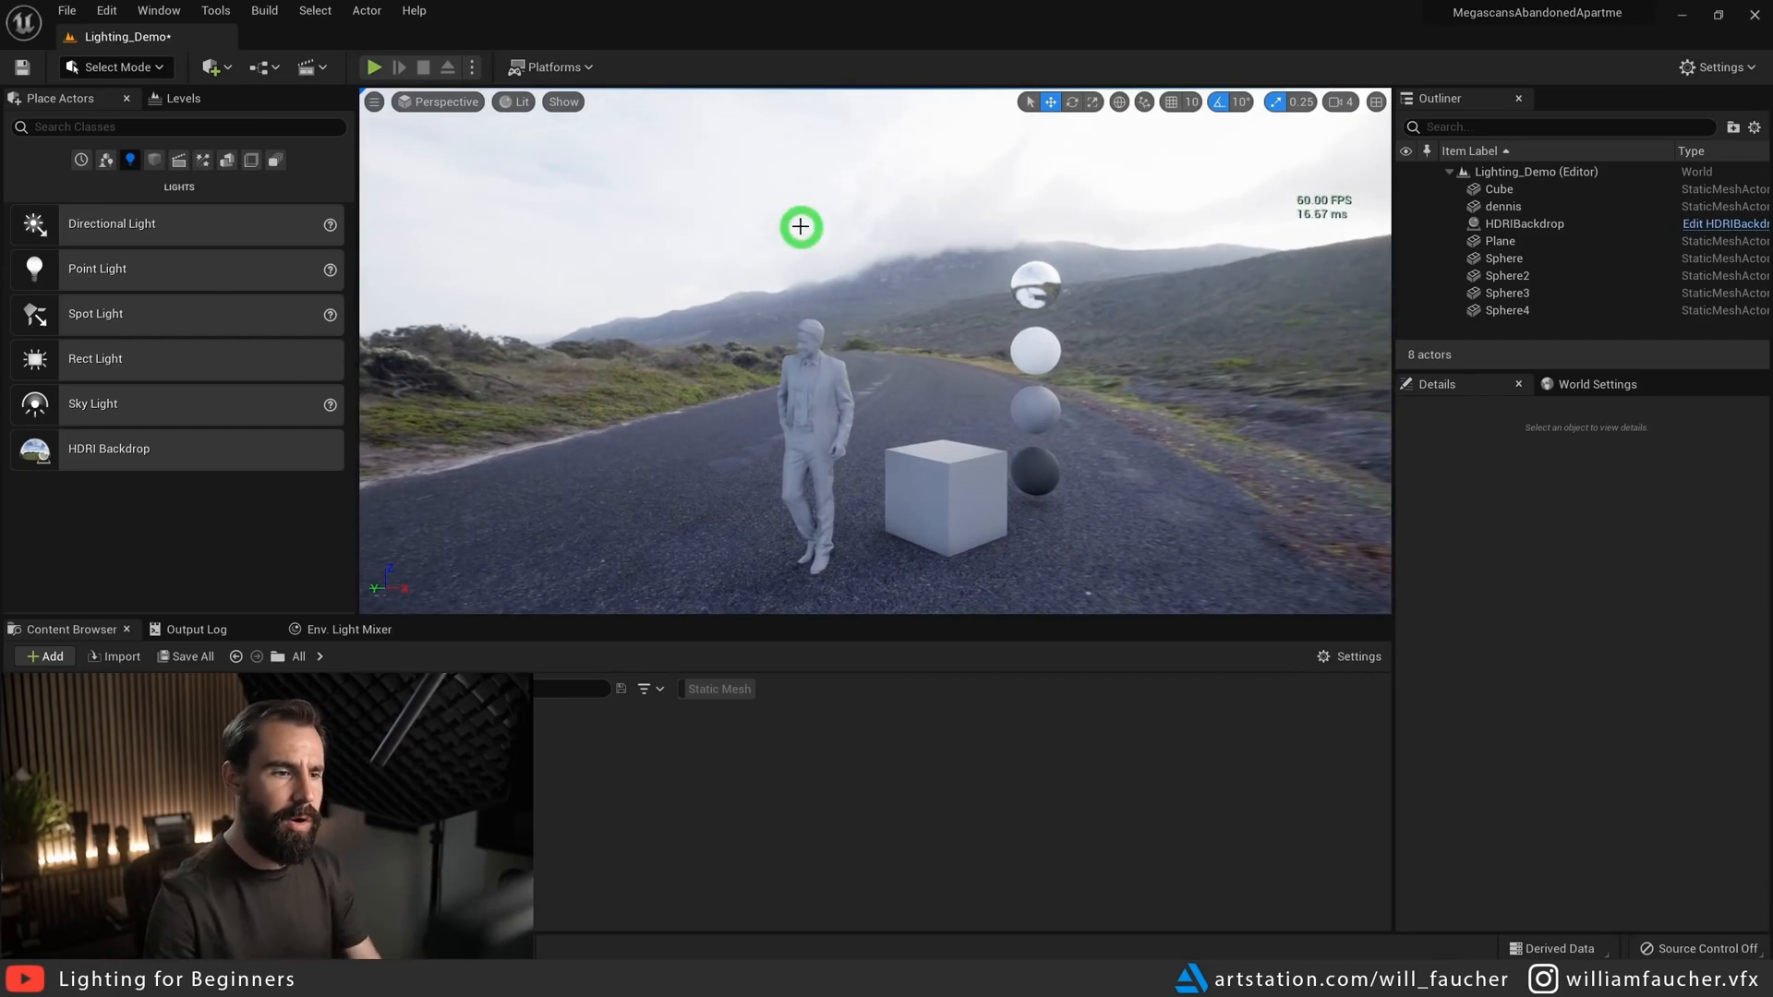
- Try to shift the HDRI backdrop's projection center near the figure and undo the move
click(656, 332)
key(s)
key(d)
right_drag(656, 332, 813, 368)
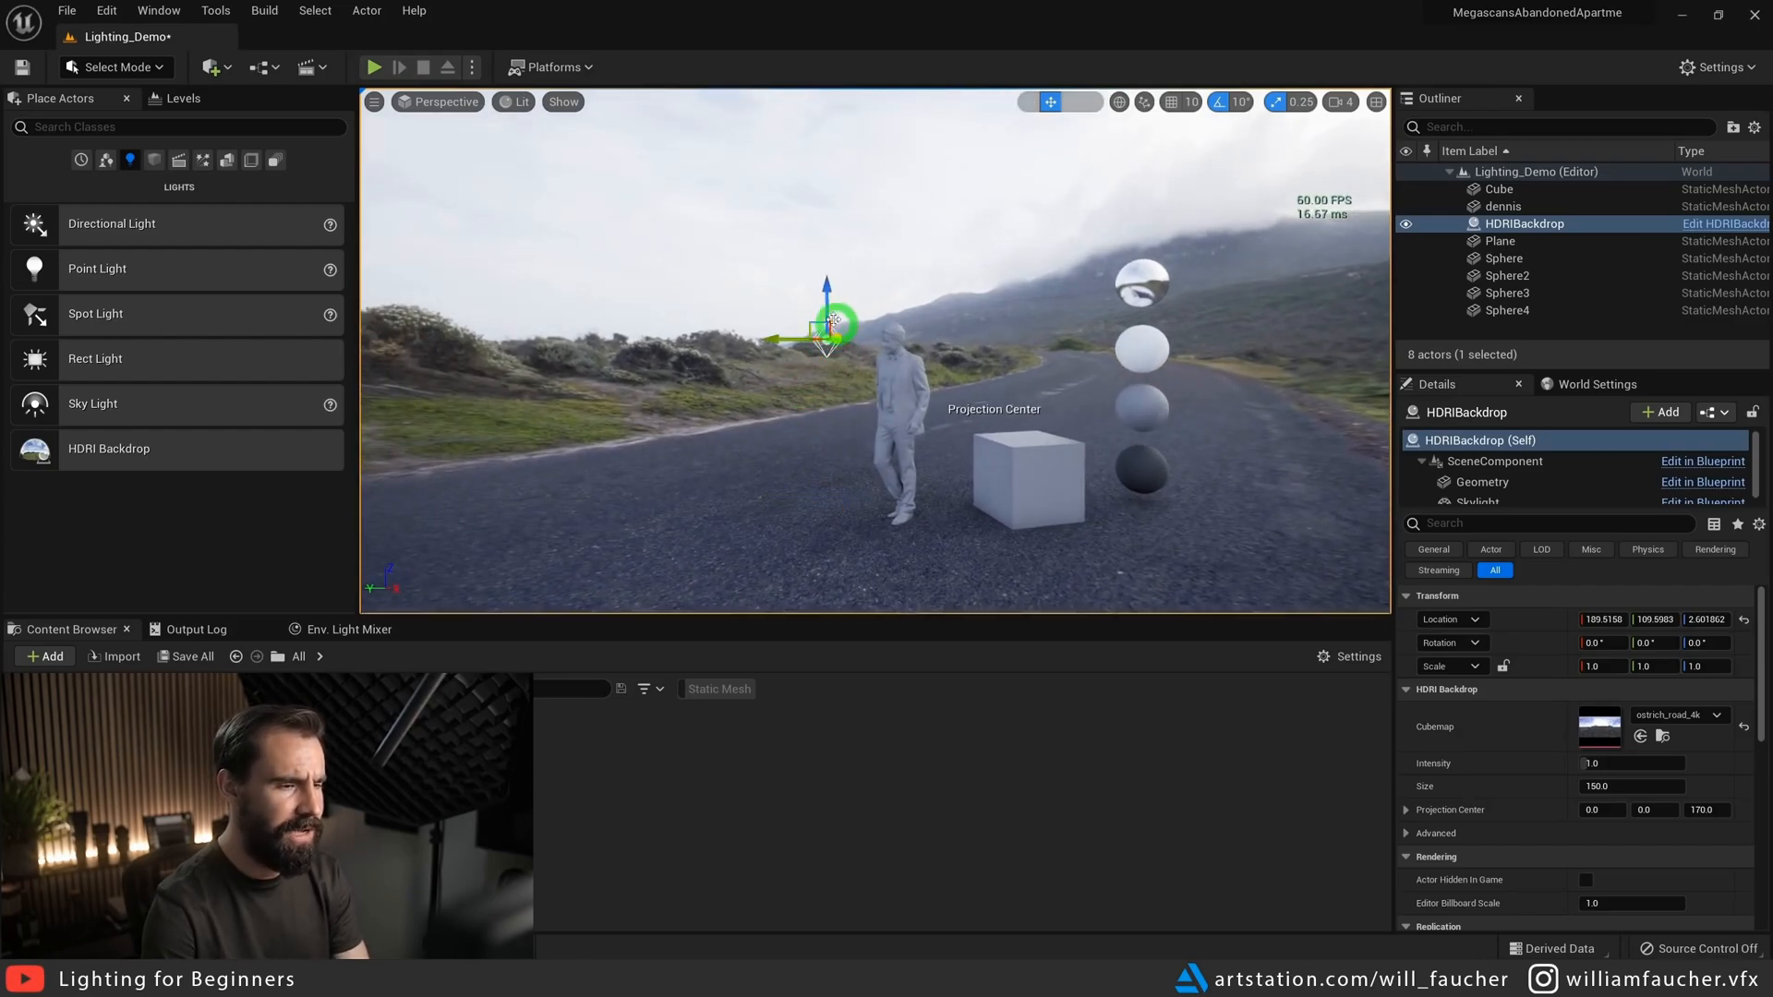
drag(828, 307, 875, 318)
key(ctrl+z)
right_drag(879, 388, 1207, 541)
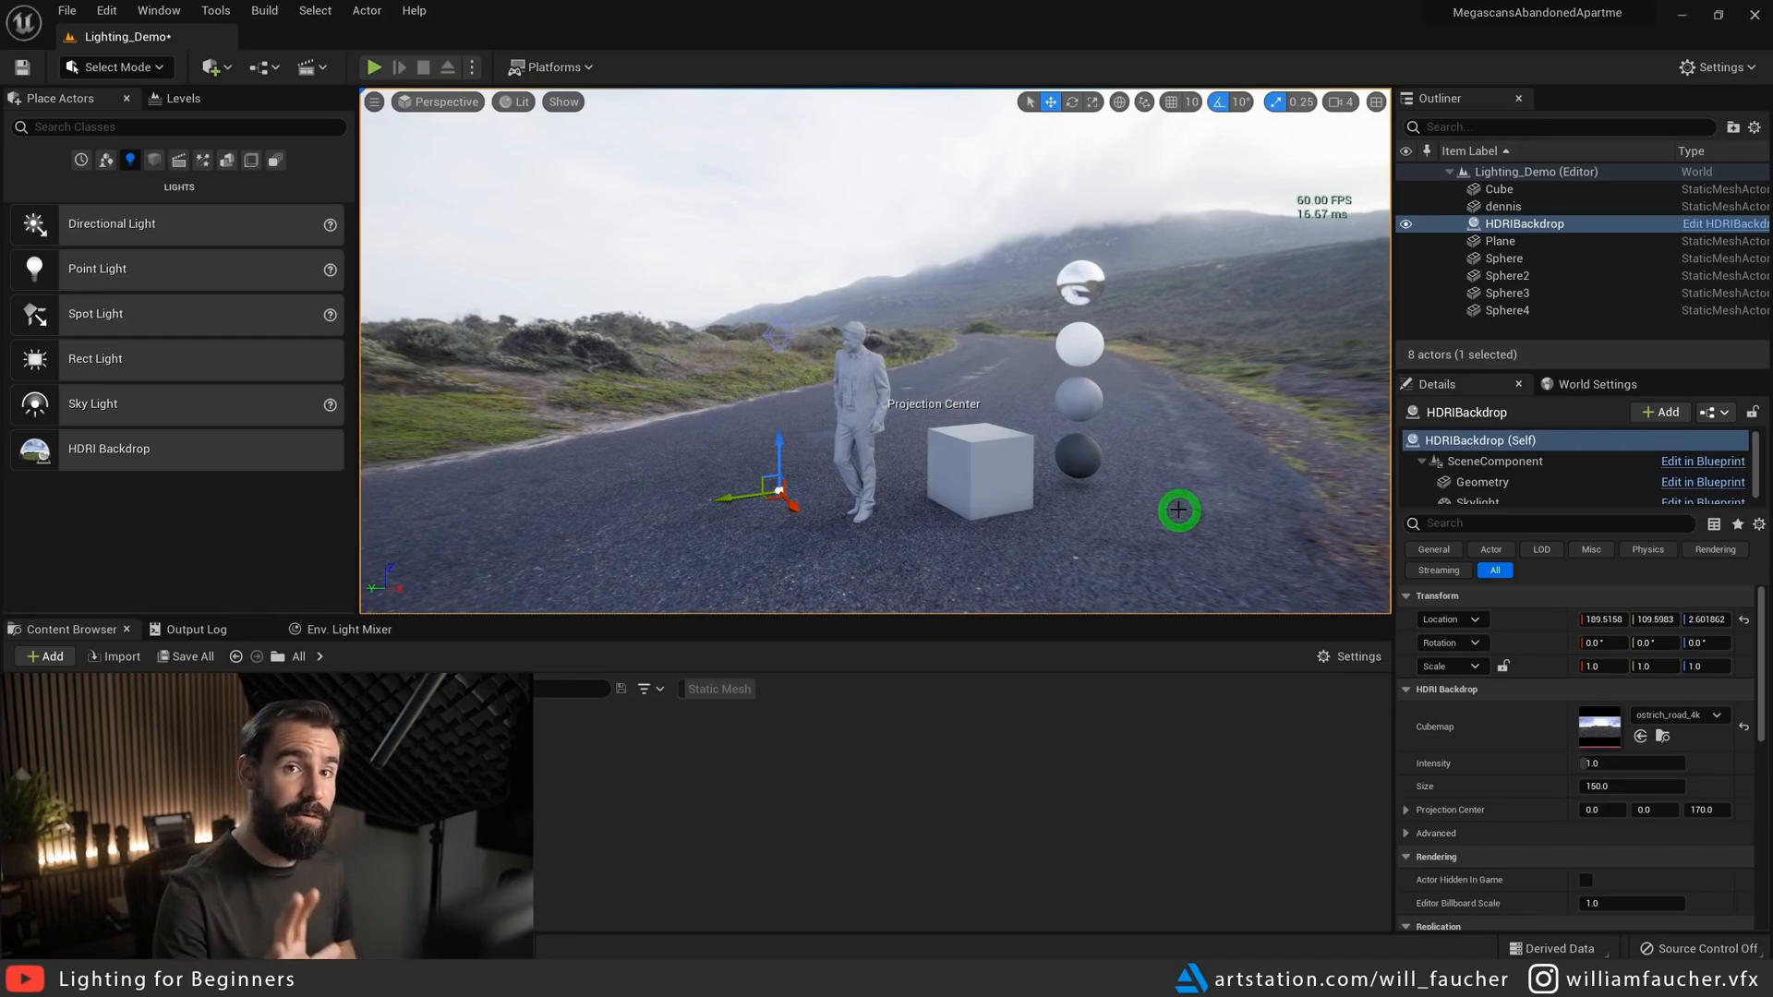
key(ctrl+z)
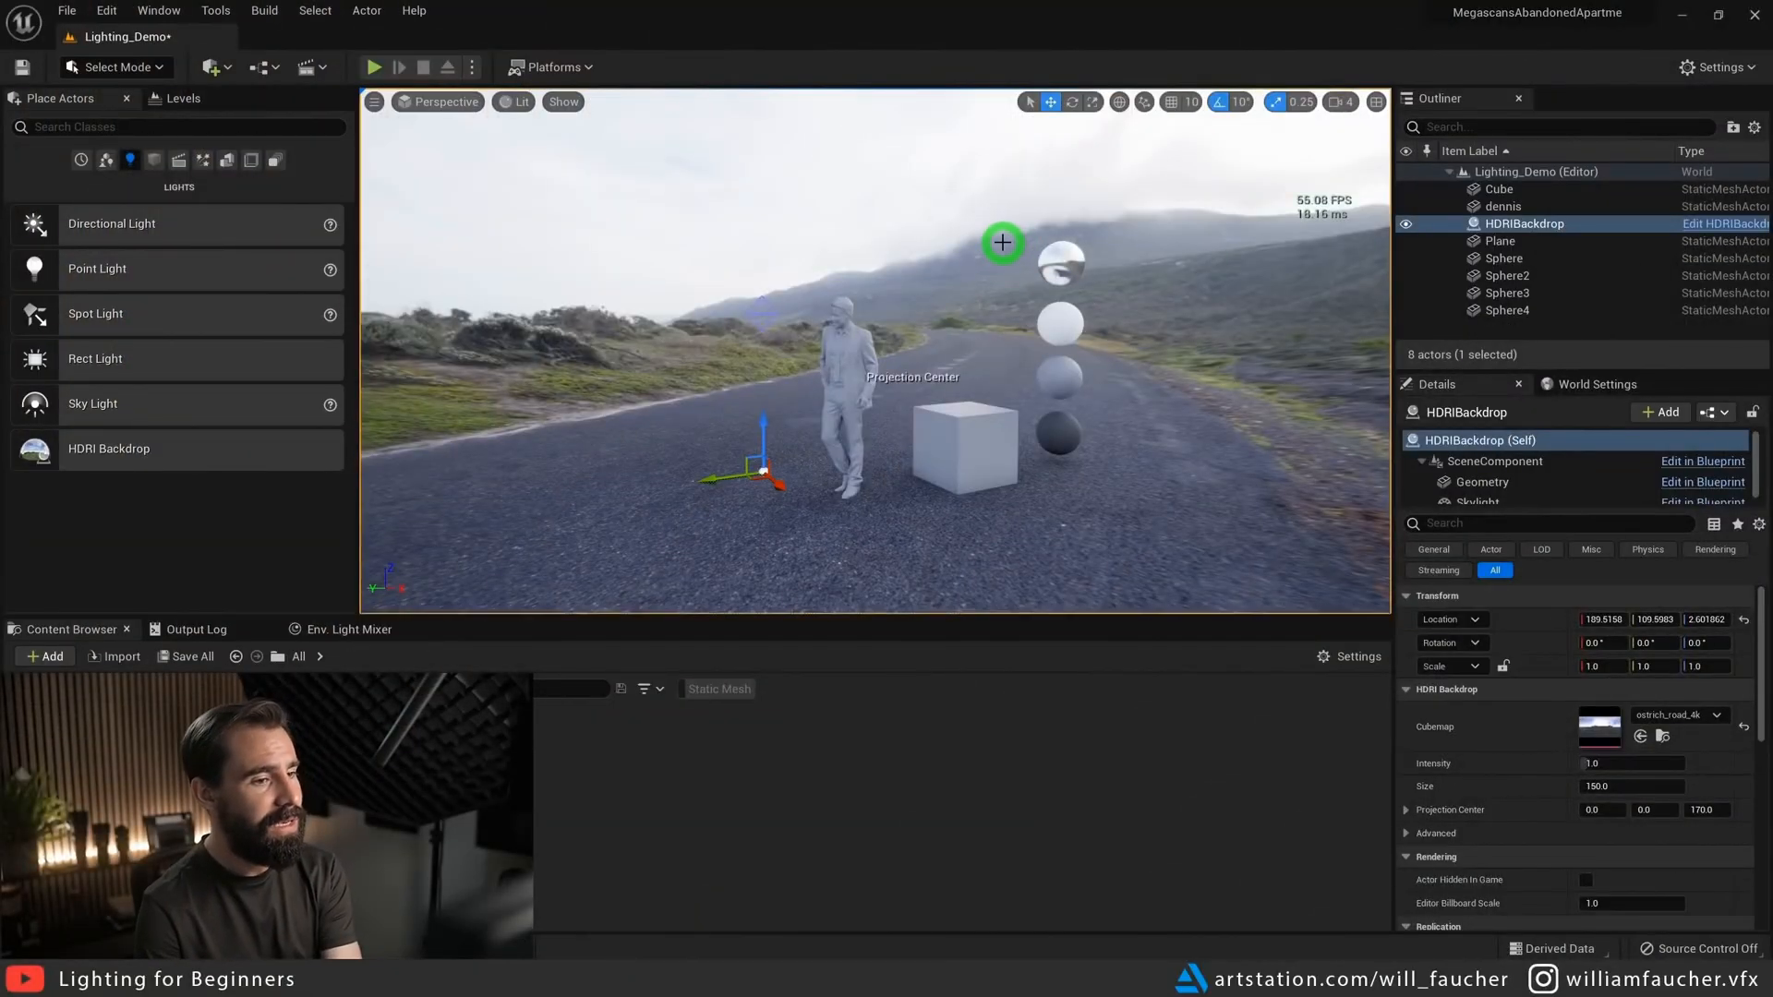
- Replace the HDRI backdrop with a point light high beside the figure, about 210 units above the floor
key(Delete)
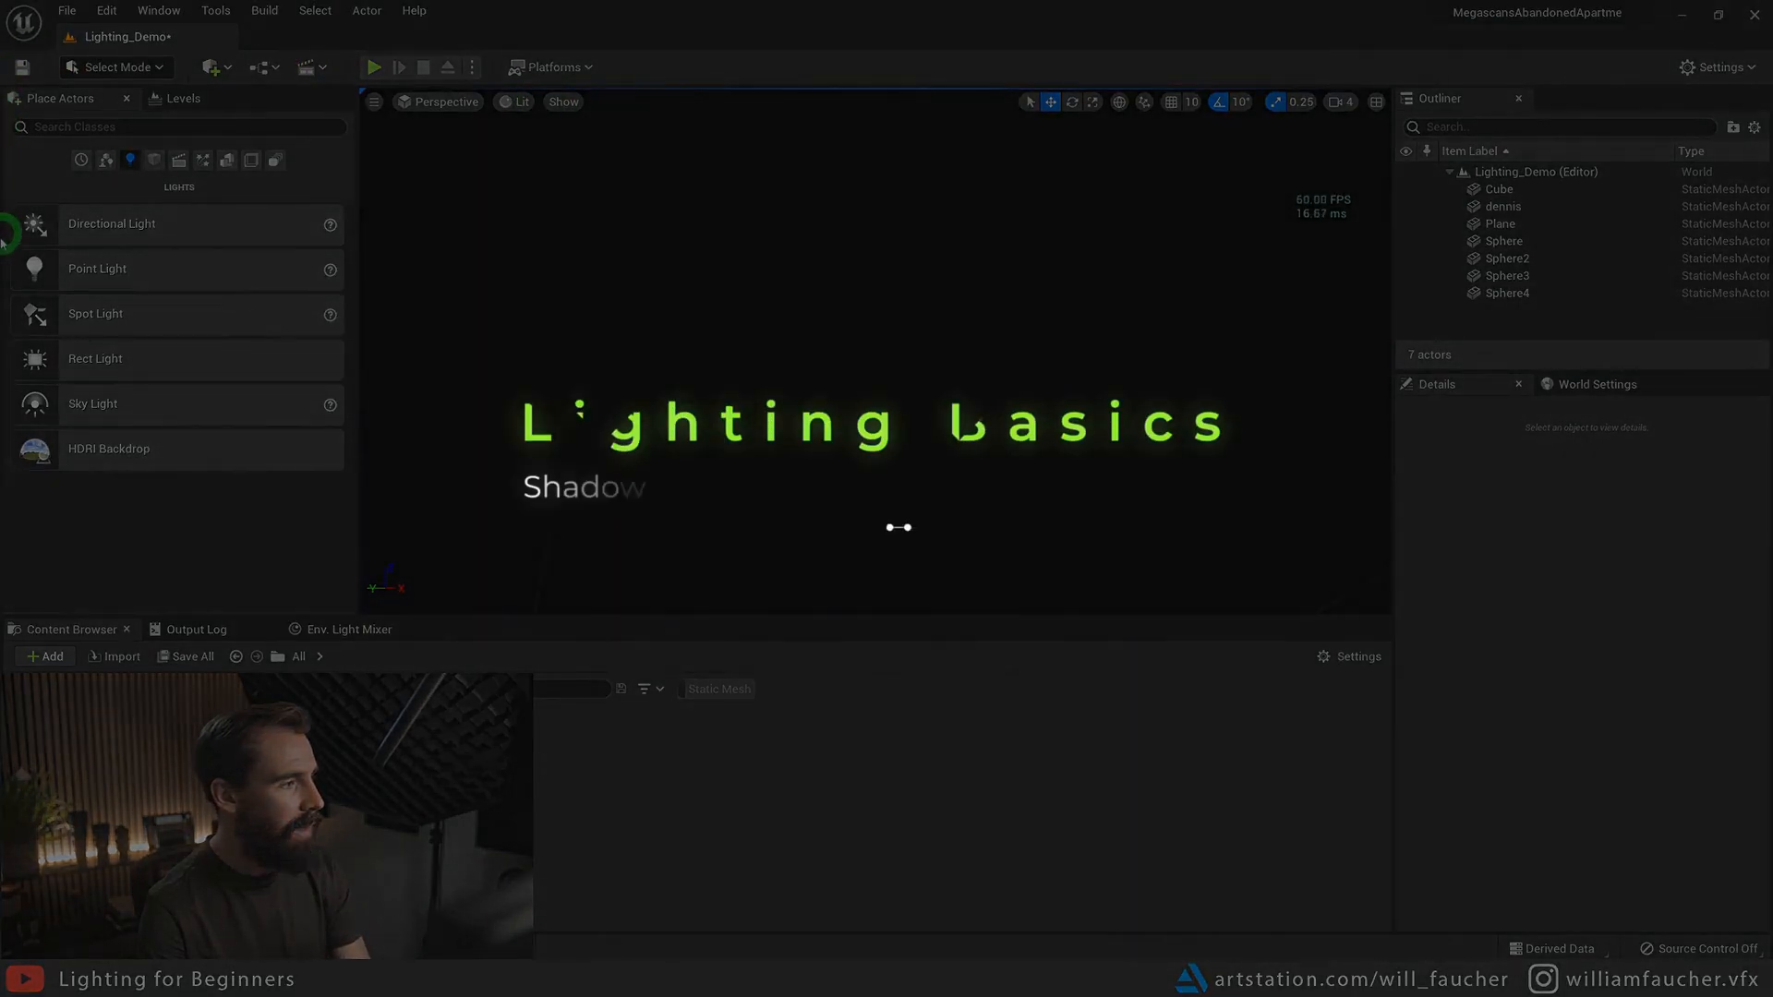
drag(108, 273, 781, 248)
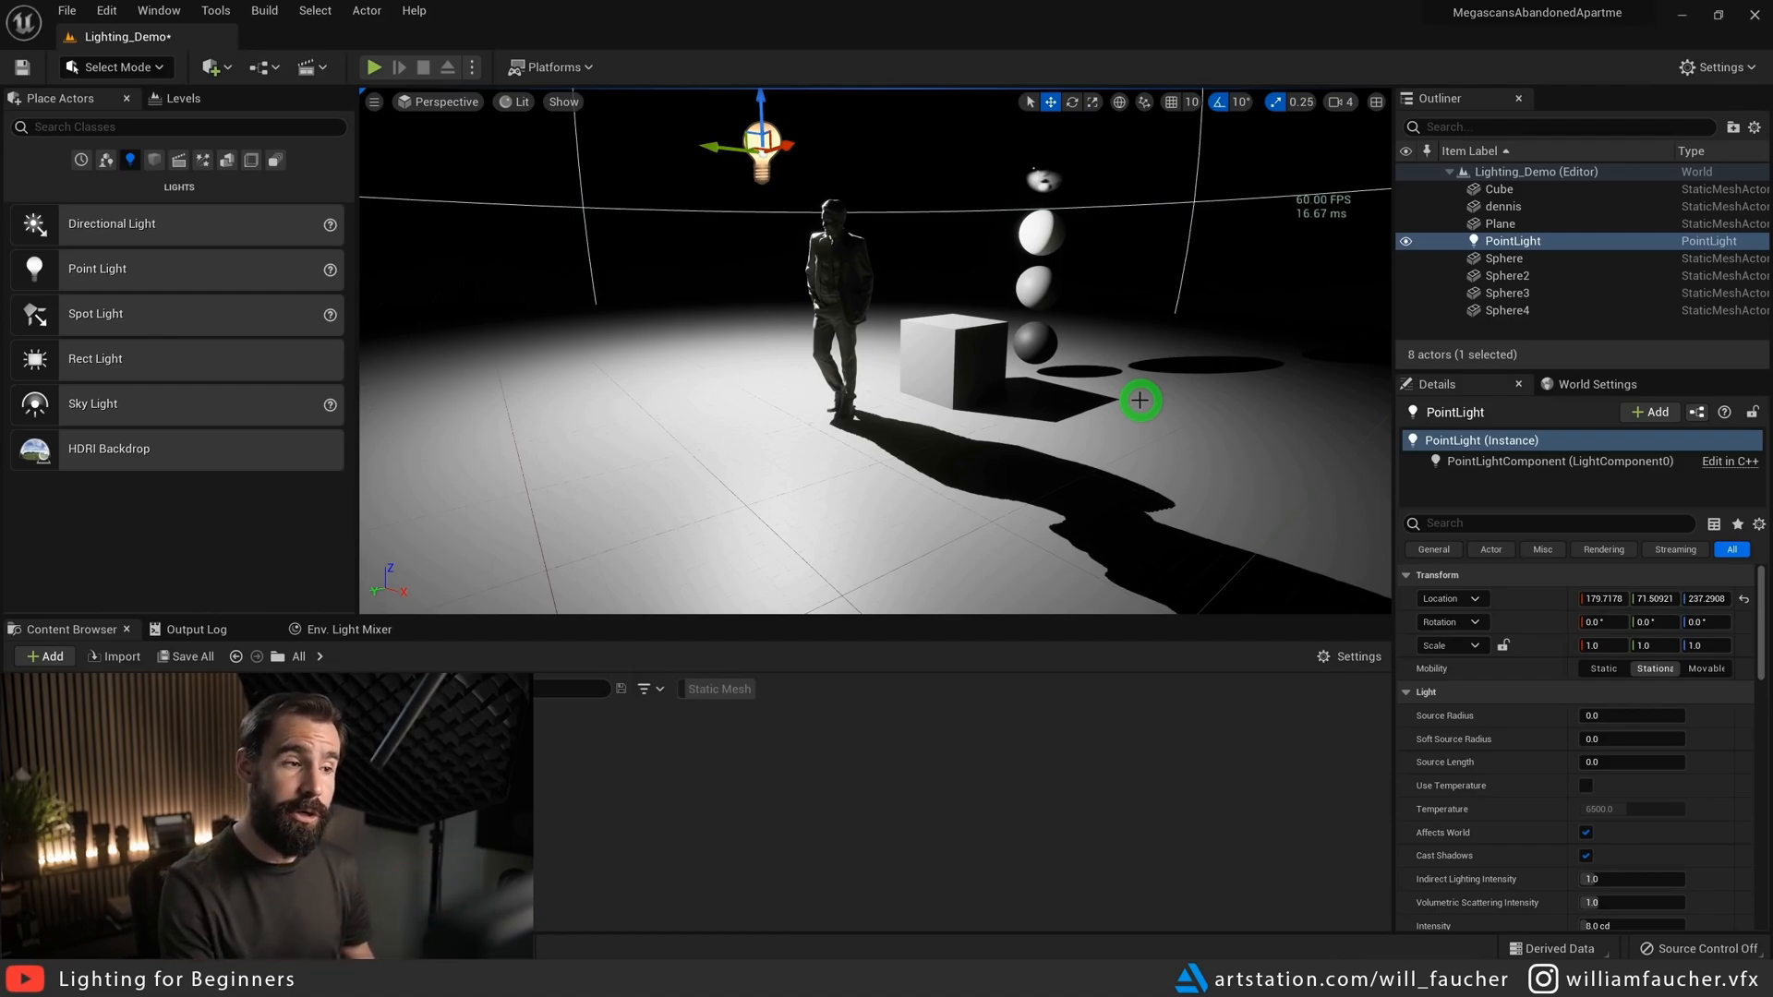
mouse_move(746, 139)
mouse_down()
mouse_move(734, 182)
mouse_move(674, 148)
mouse_move(739, 165)
mouse_up()
- Frame the point light and increase its source radius to about 12.8
key(f)
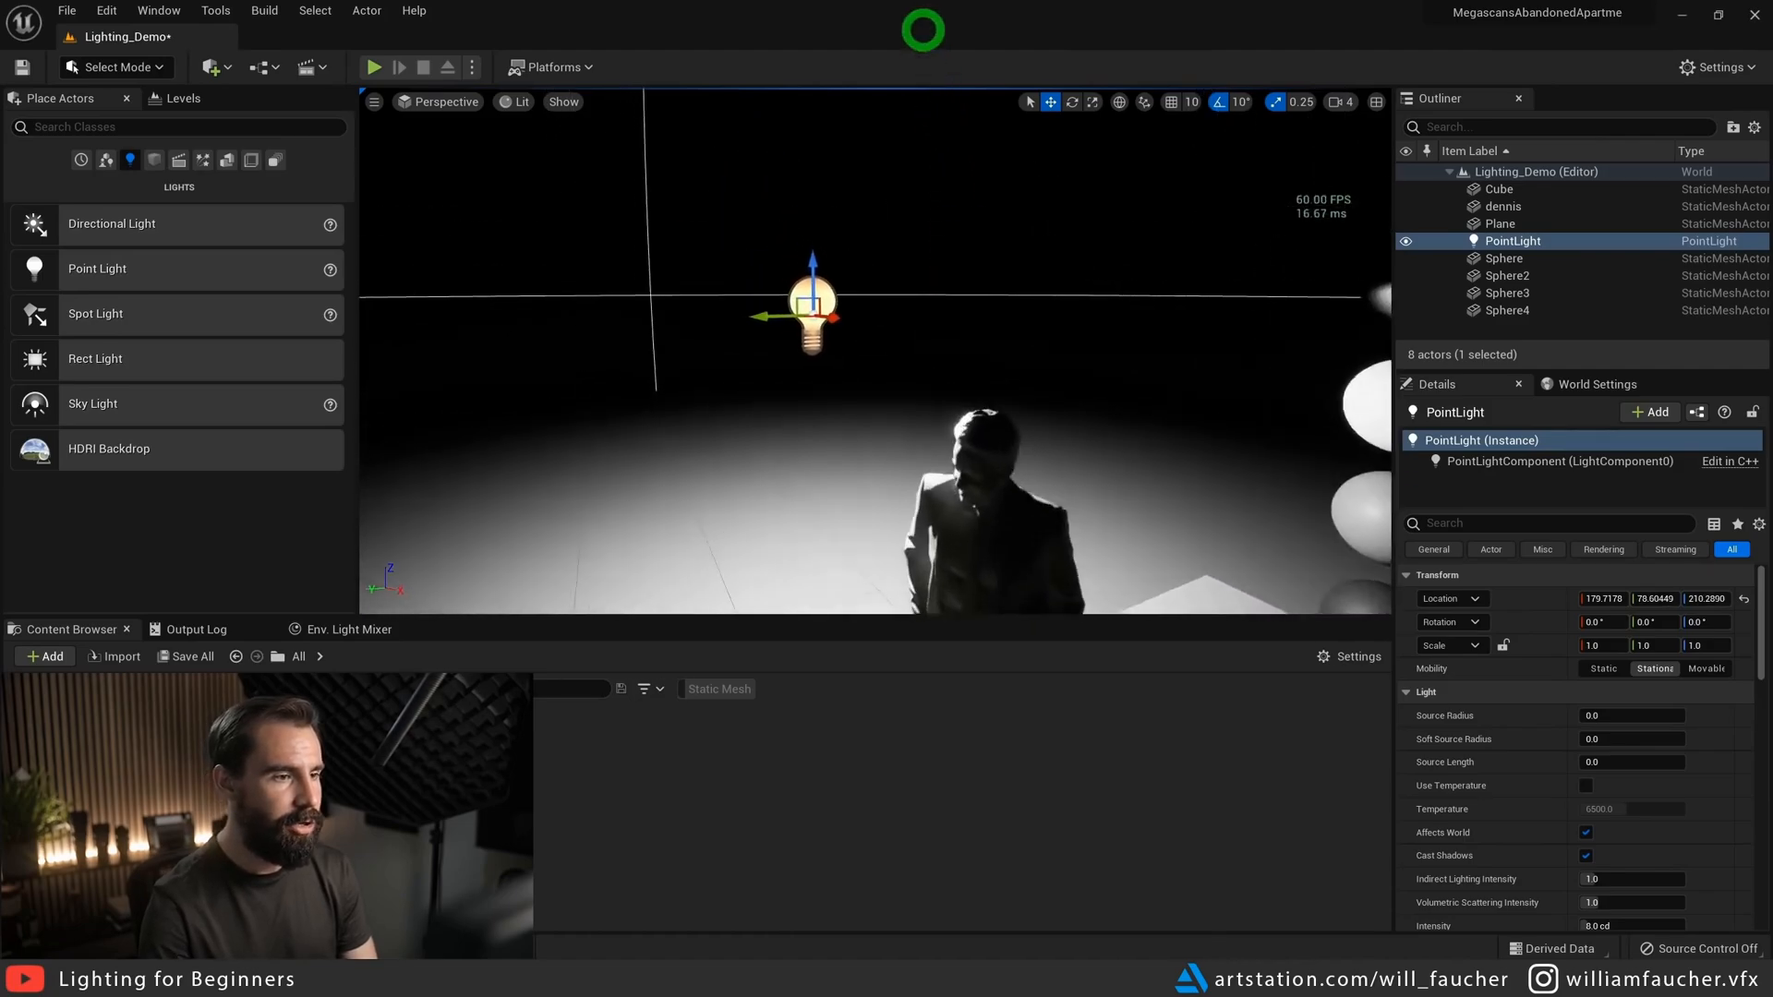
right_drag(991, 429, 990, 439)
key(q)
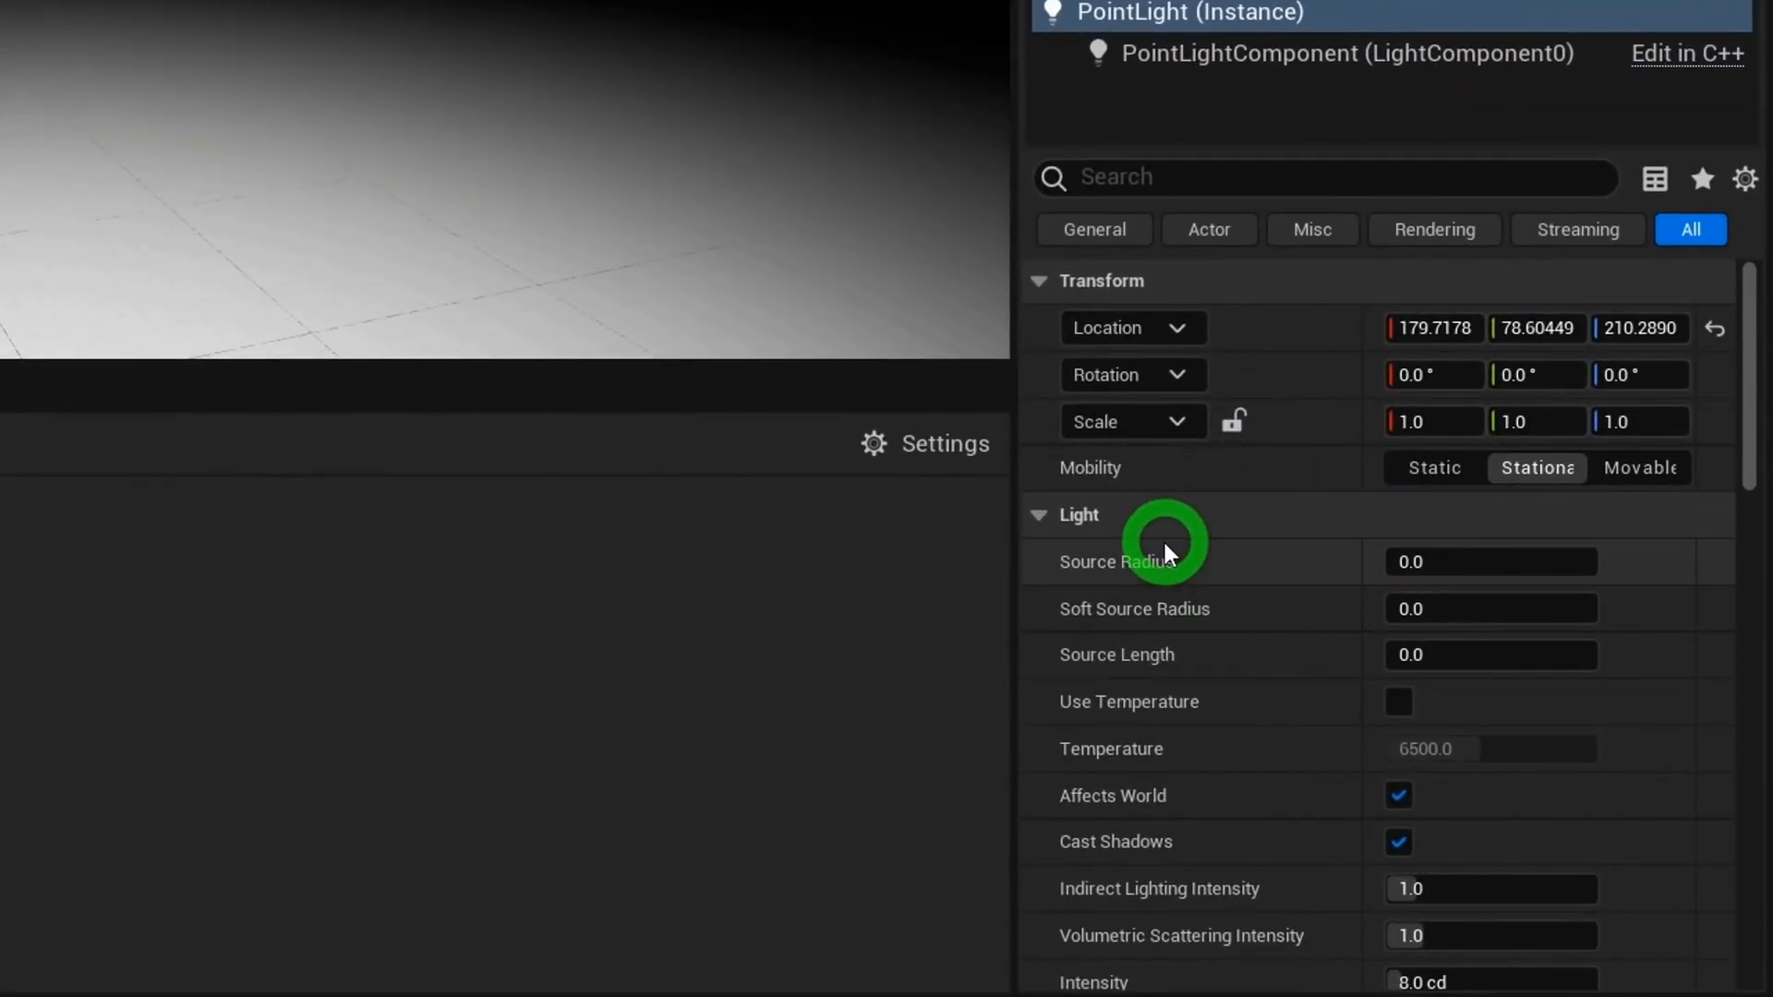
click(1416, 561)
text(0.128)
drag(1446, 562, 1763, 528)
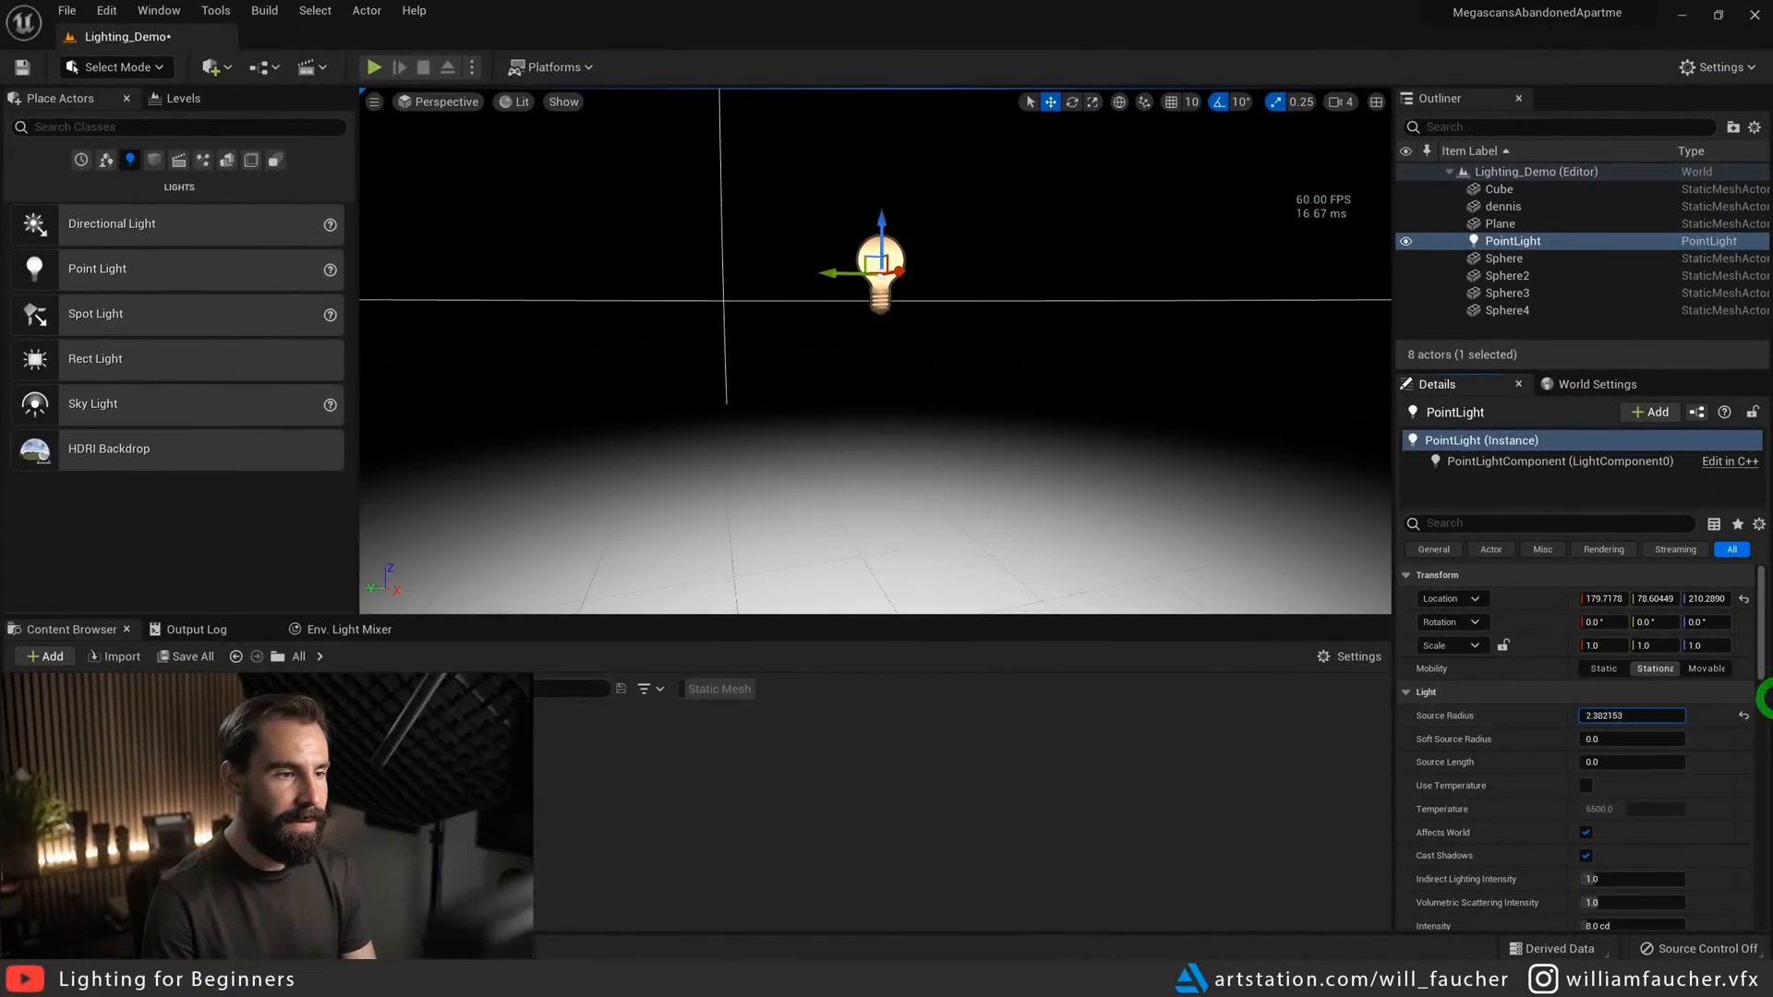
mouse_move(1631, 715)
mouse_down()
mouse_move(1703, 716)
mouse_move(1644, 716)
mouse_up()
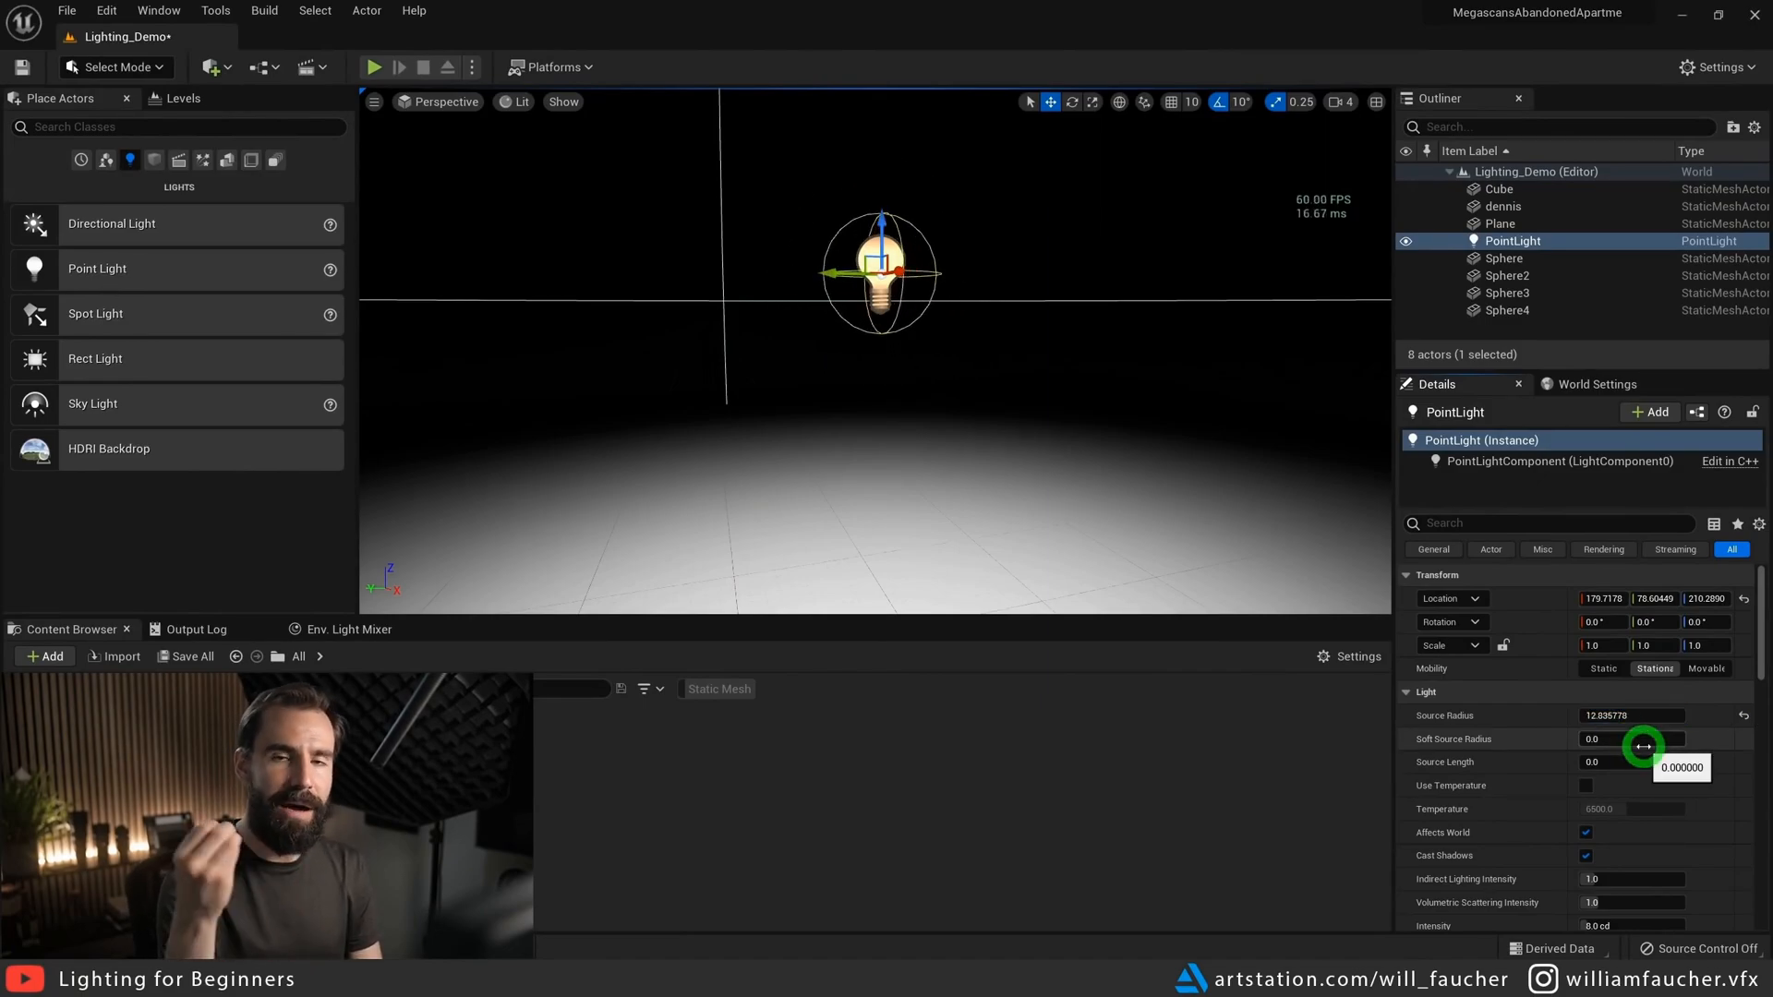
- Reduce the point light's source radius to 0 to check the floor shadows, and raise it to about 4.3
drag(1629, 706, 1609, 705)
drag(1037, 278, 1093, 243)
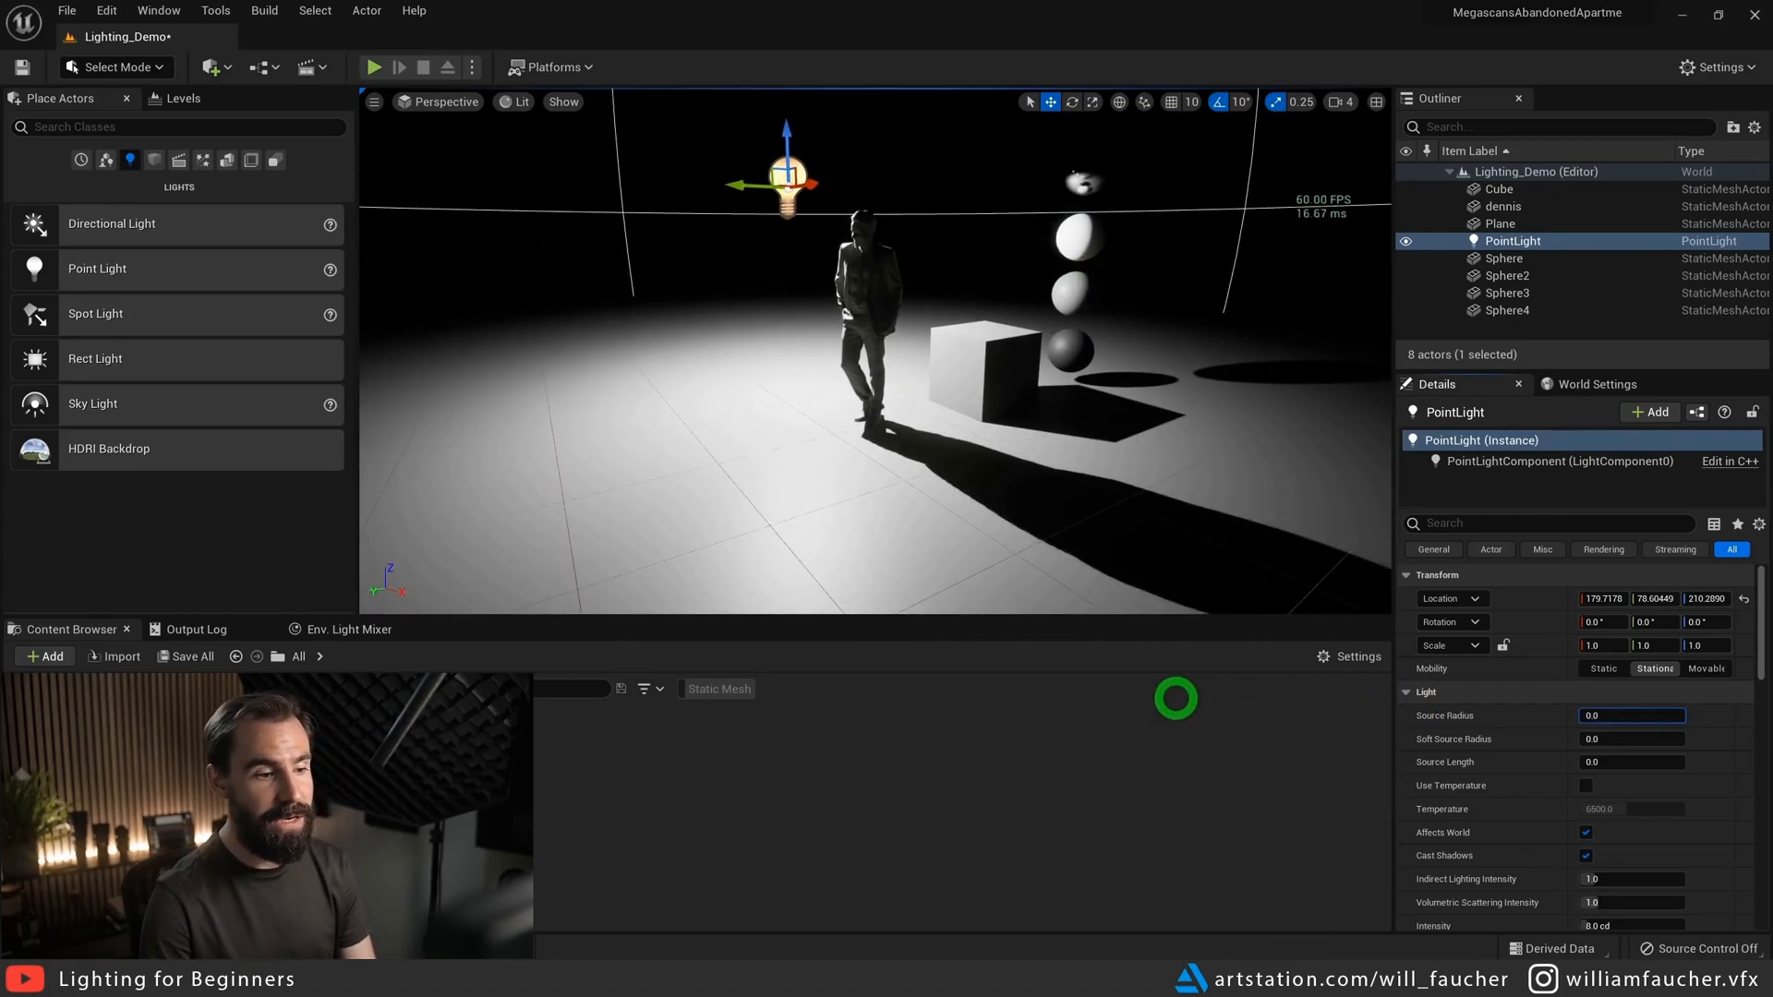
drag(1304, 692, 1623, 715)
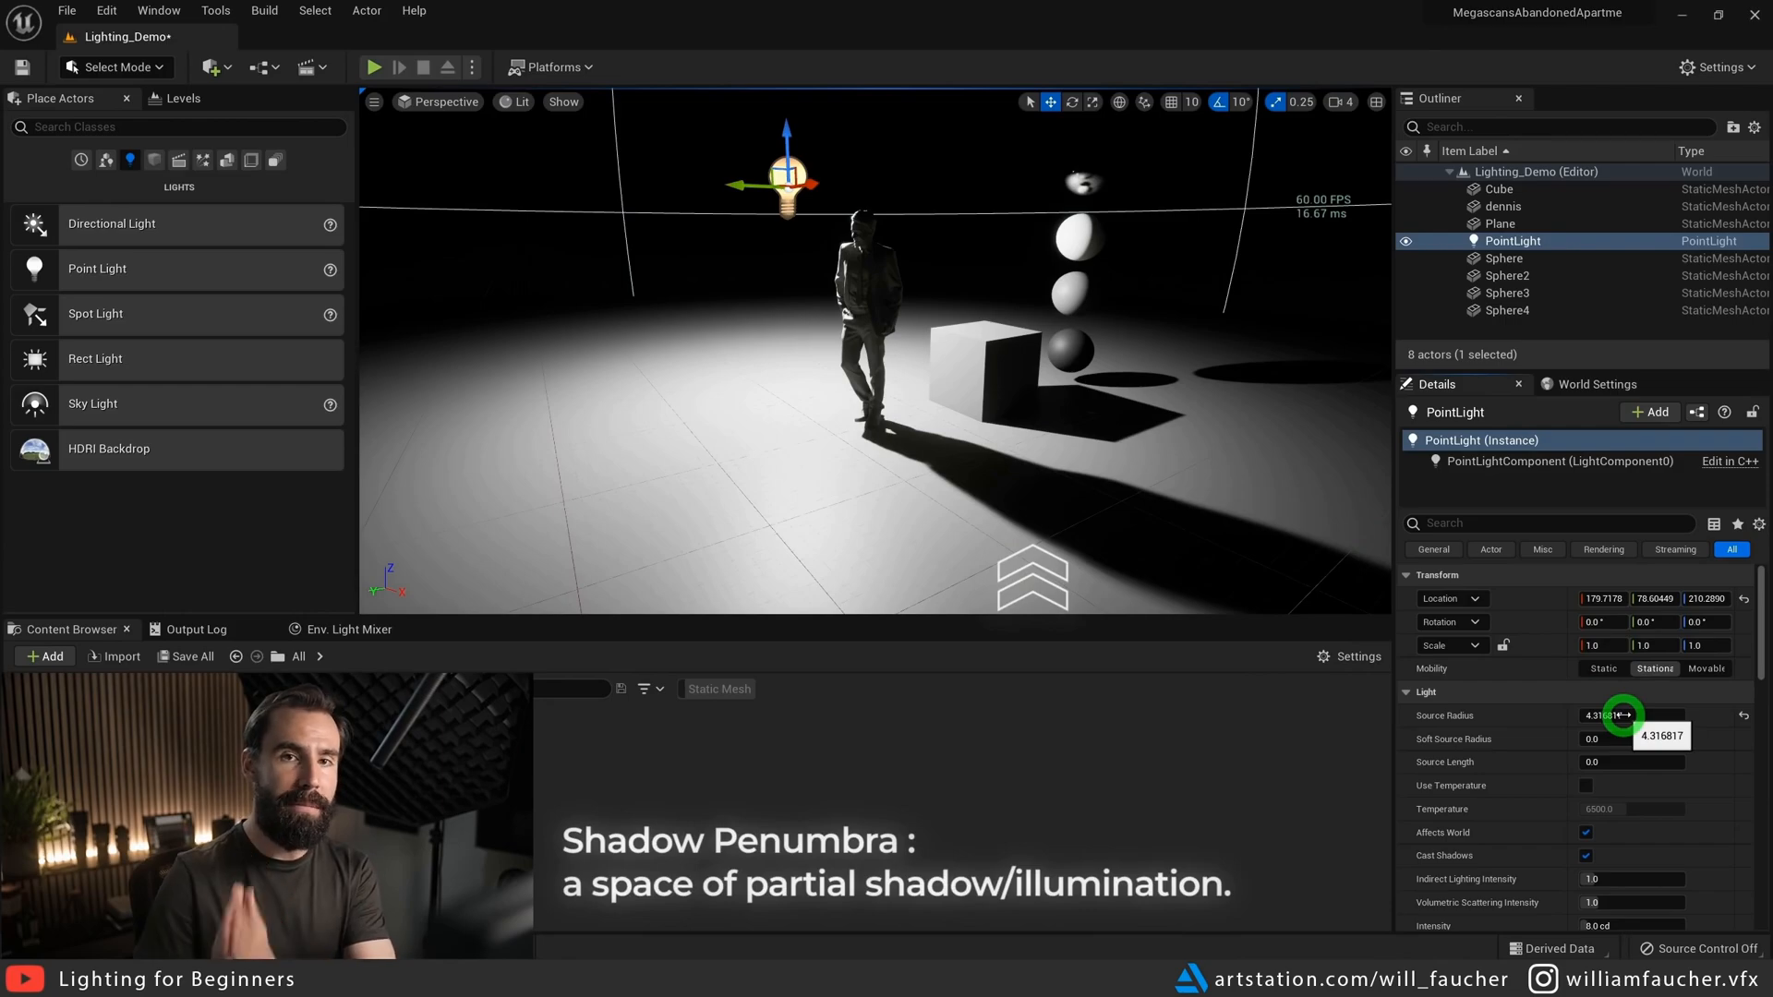
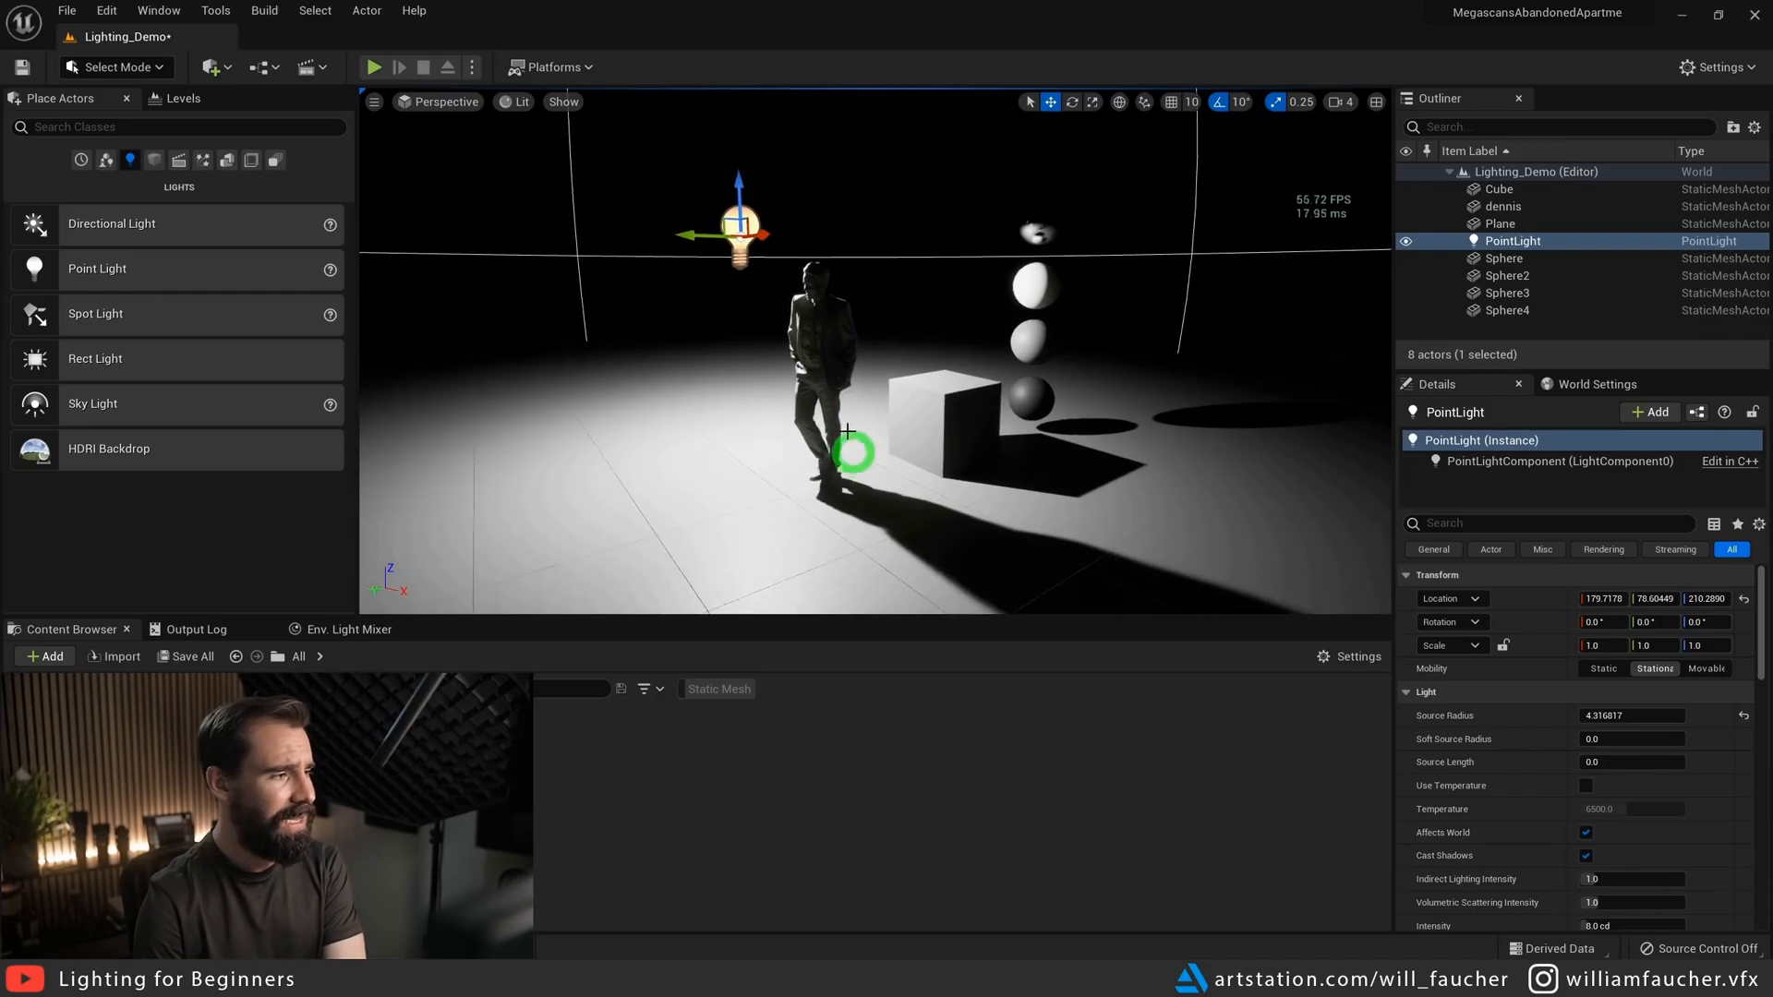
- Replace the point light with a movable directional light beside the figure and set its source angle to 10
drag(181, 235, 734, 472)
click(1708, 690)
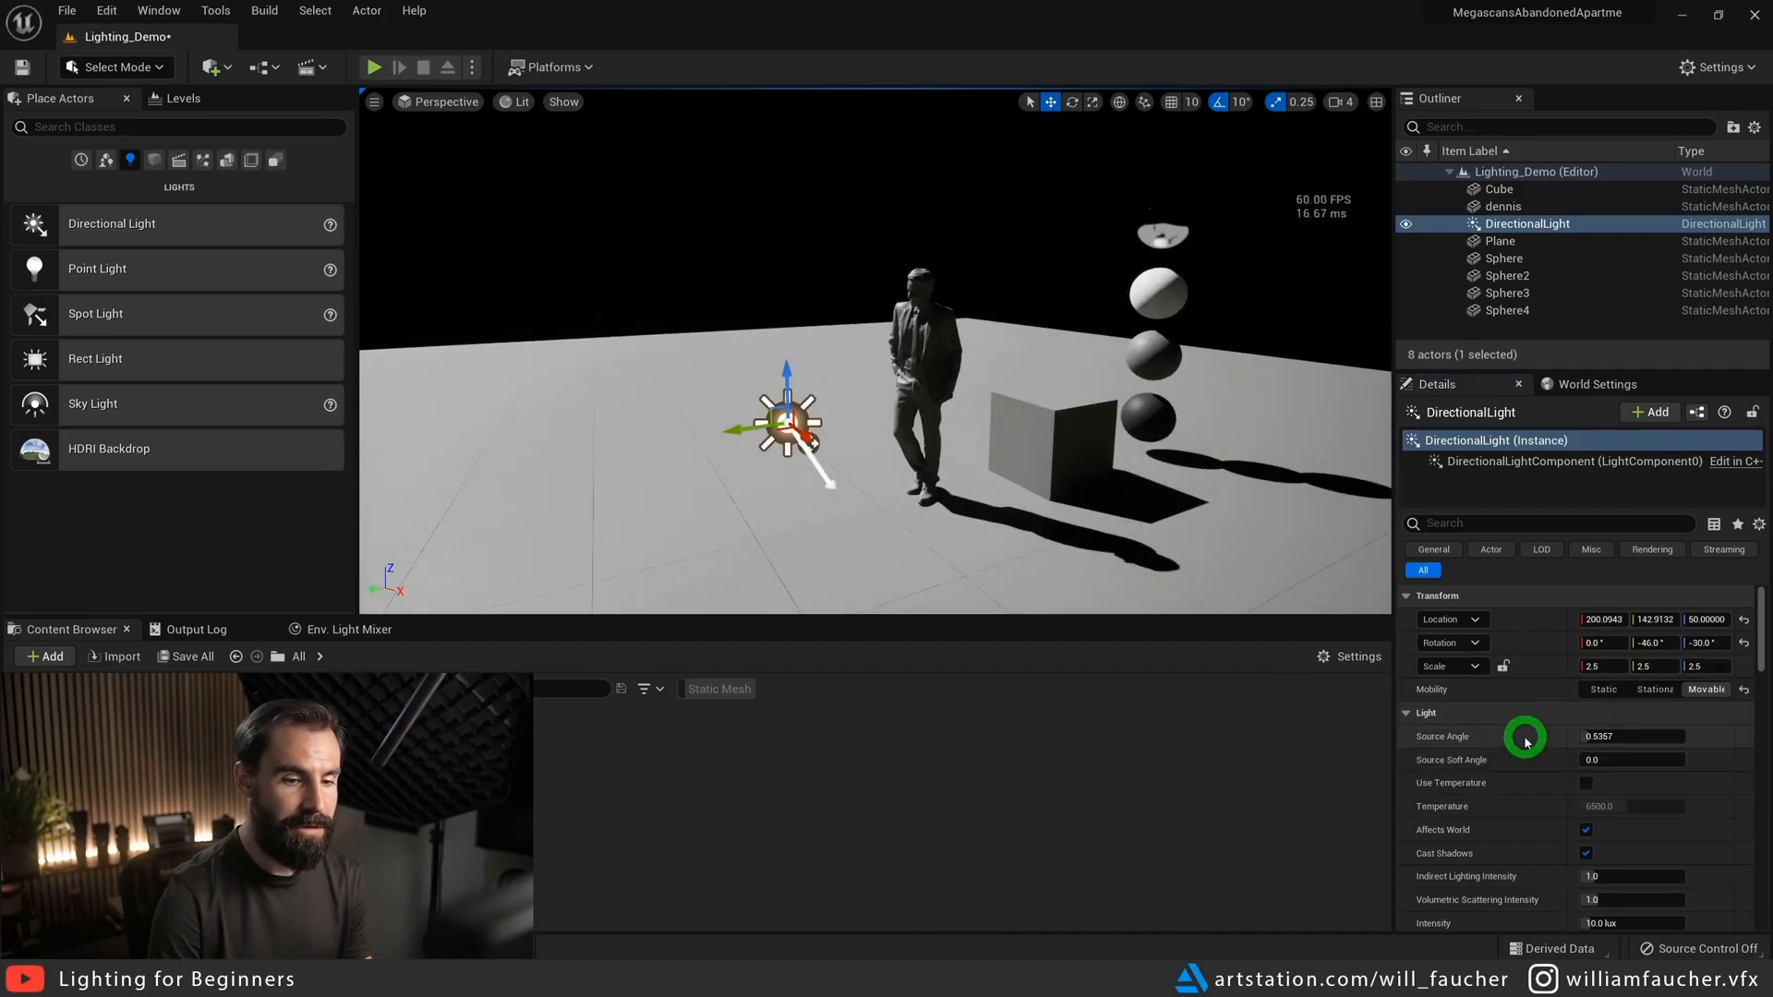
click(1605, 736)
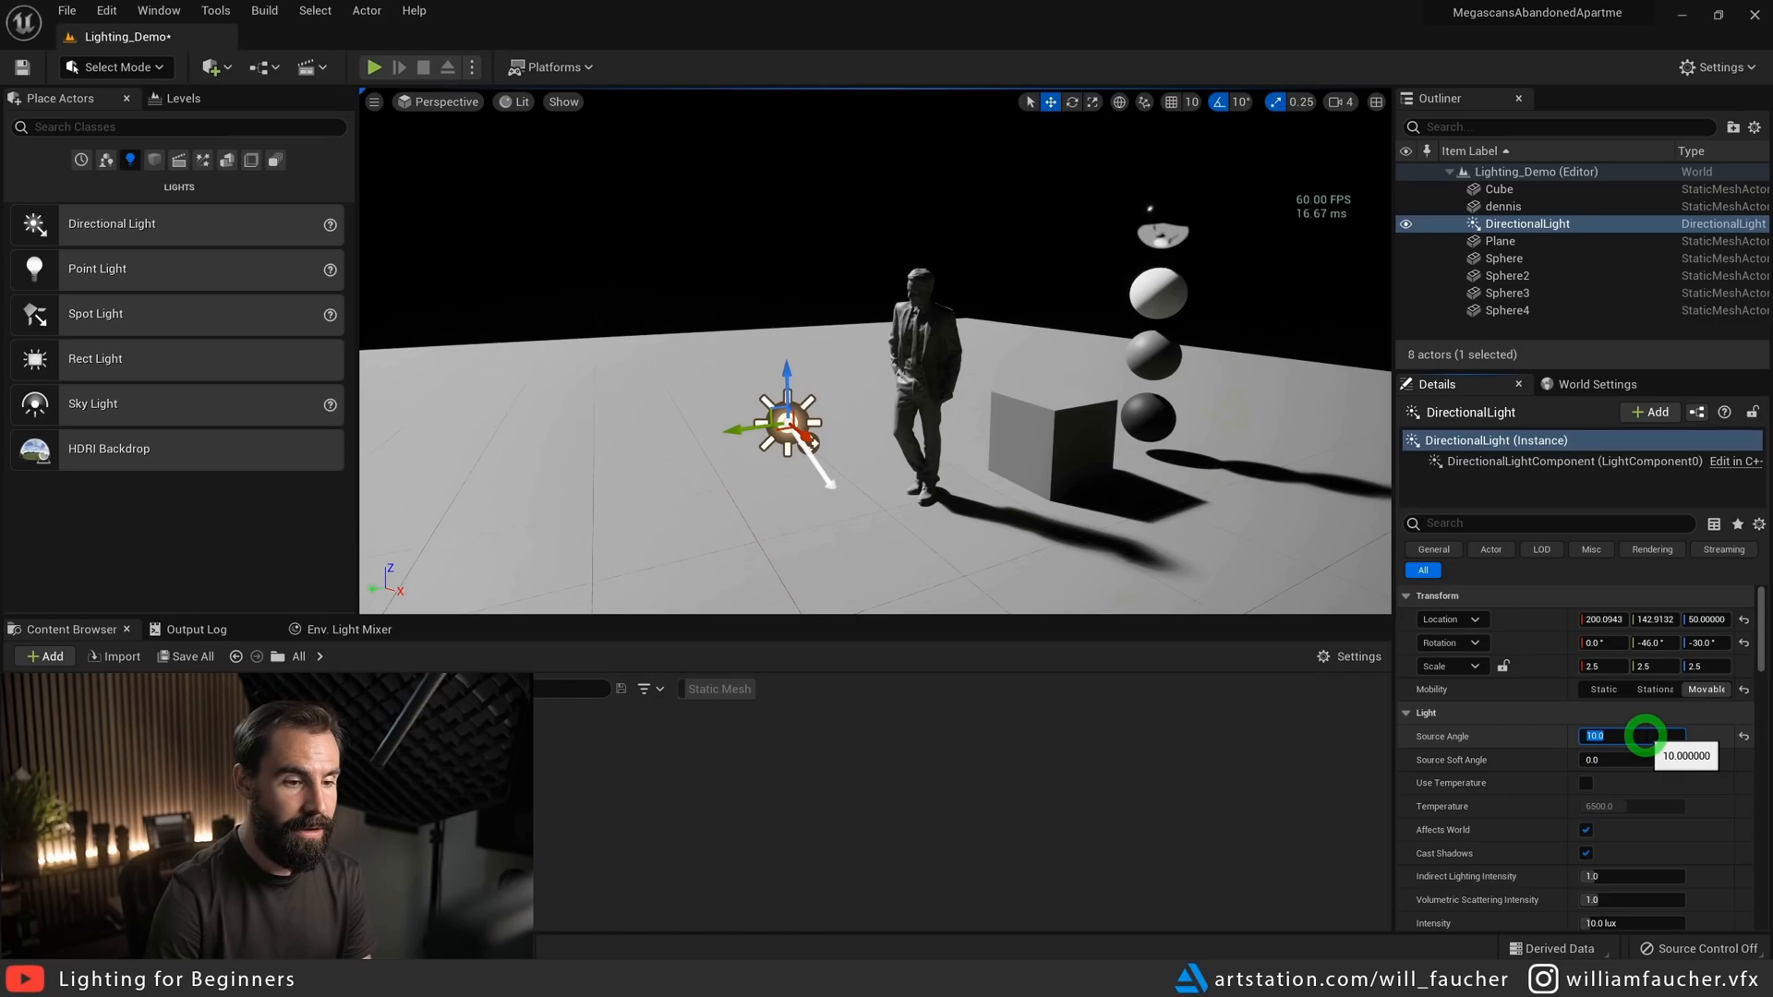
key(Return)
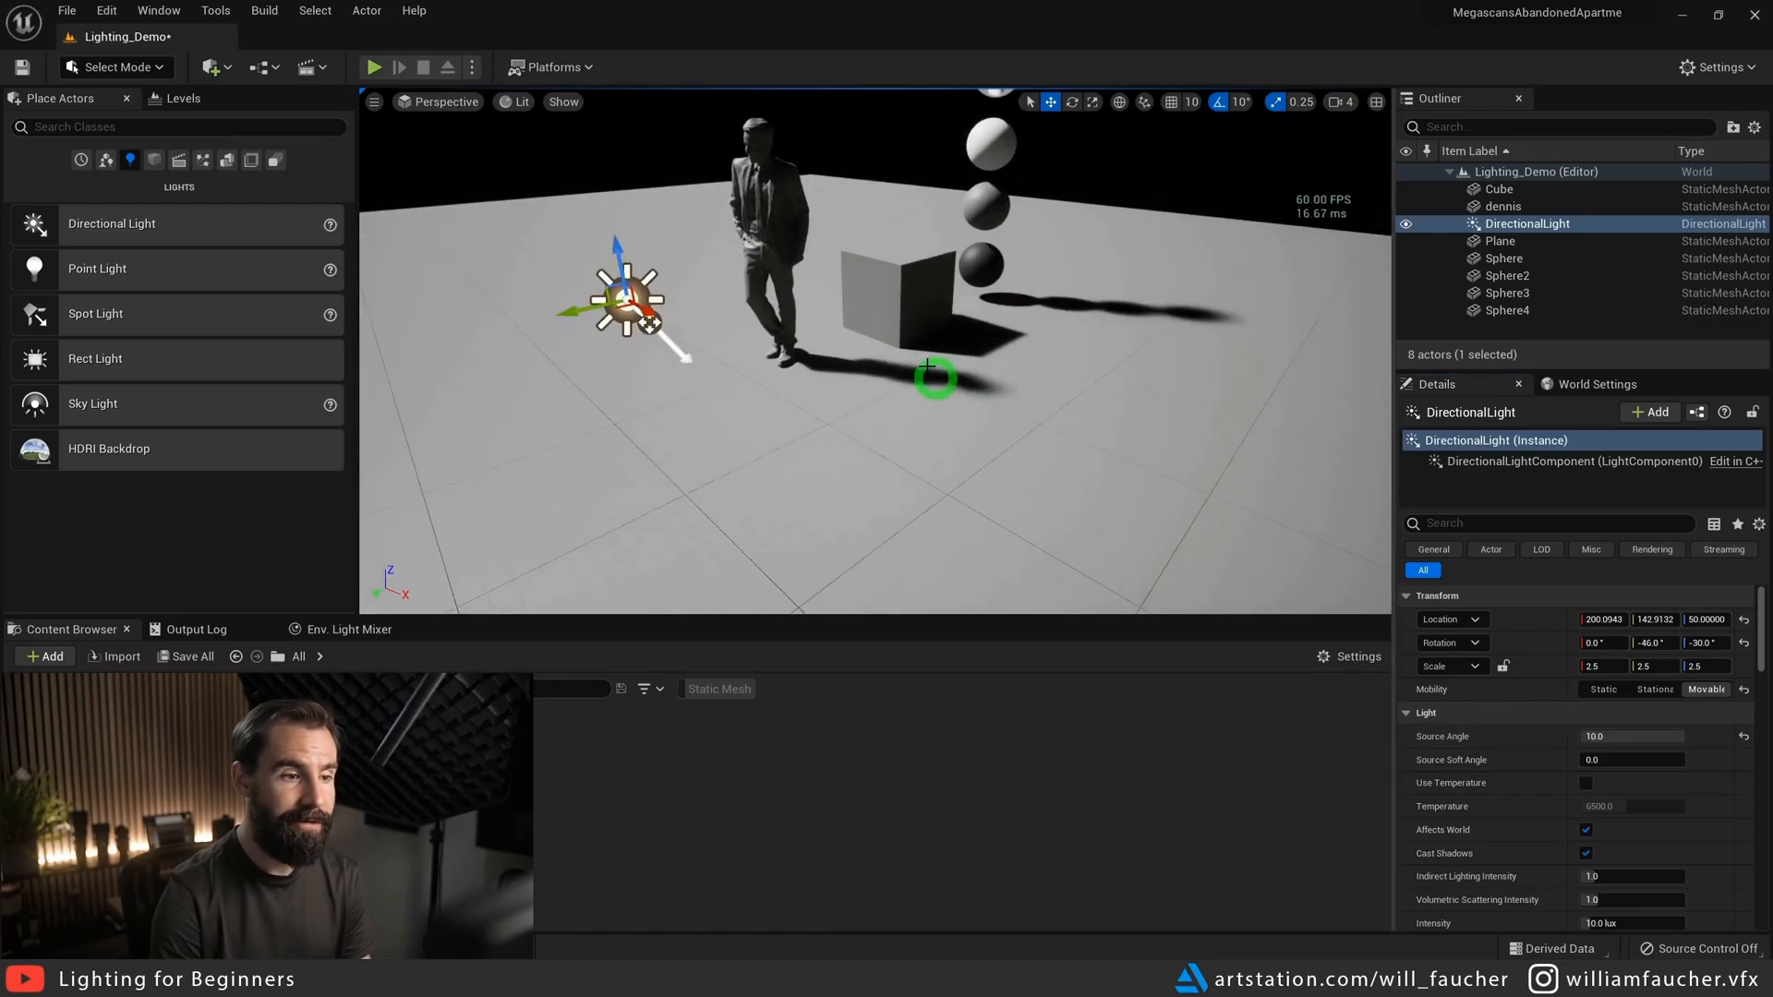
- Examine the directional light's shadows on the floor and its reflection in the chrome sphere up close
right_drag(909, 368, 1098, 16)
key(w)
key(e)
key(q)
right_drag(970, 406, 1017, 386)
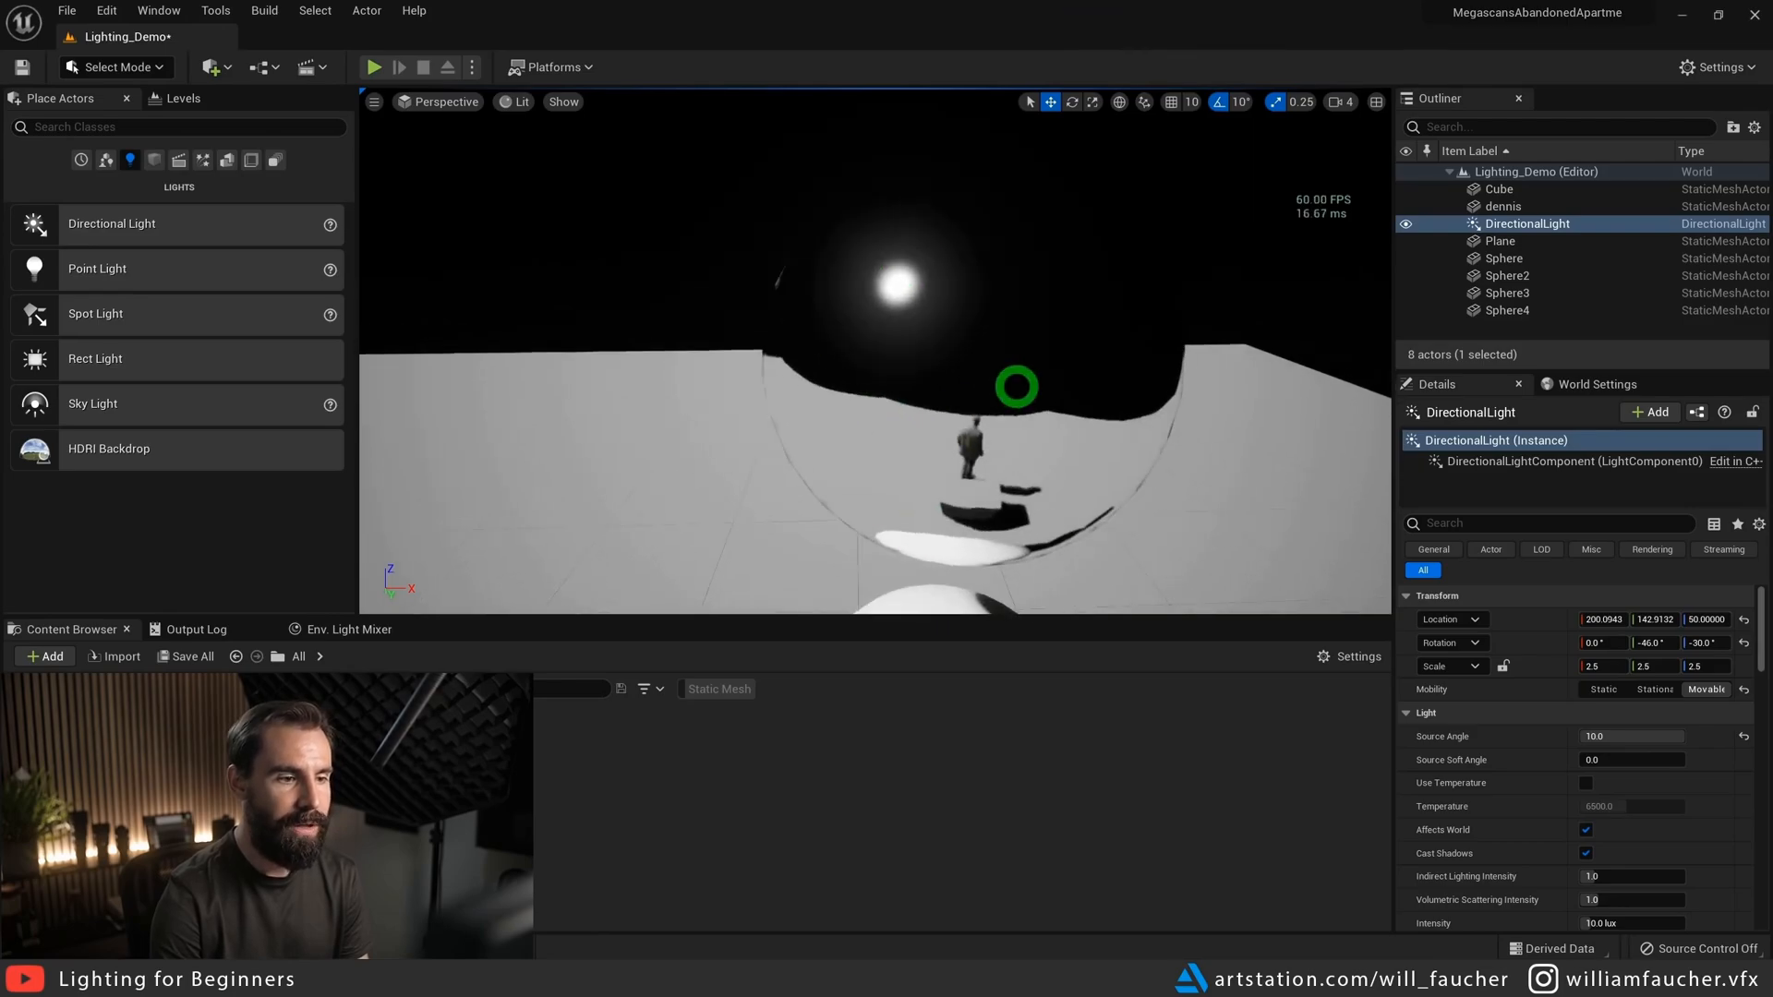
- Undo the last element moves, reselect the directional light and reset its source angle to the default
key(ctrl+z)
key(ctrl+z)
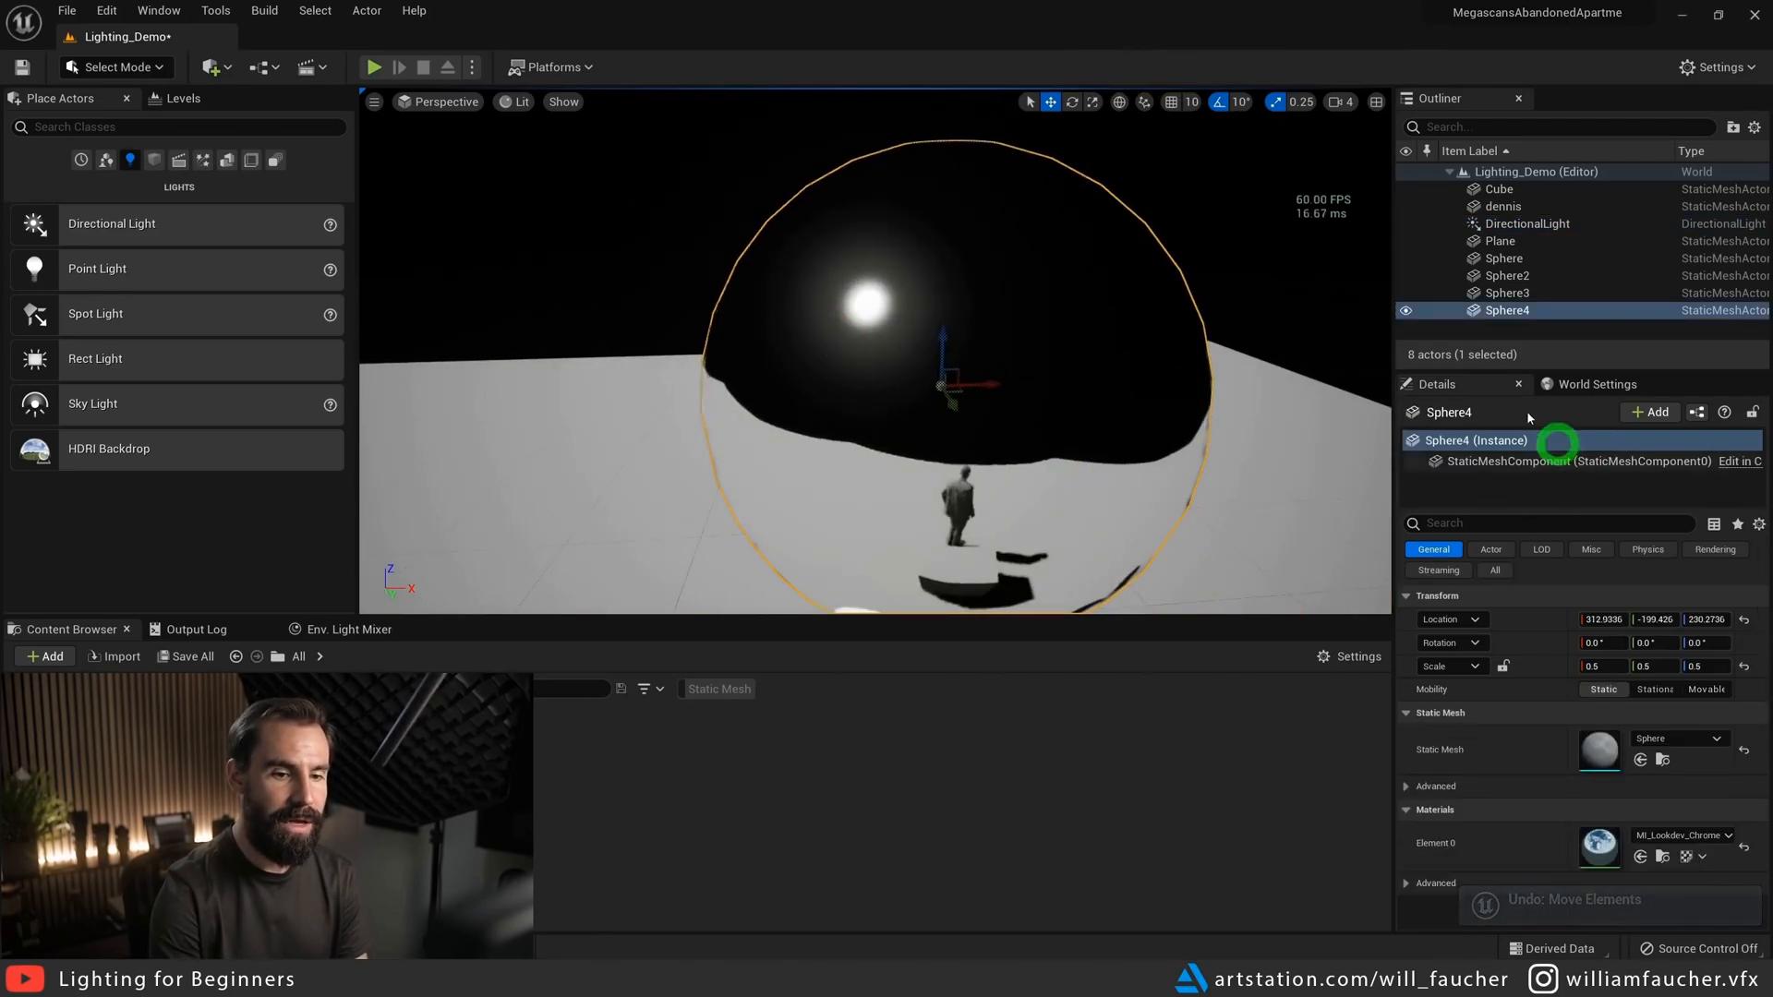
click(1514, 224)
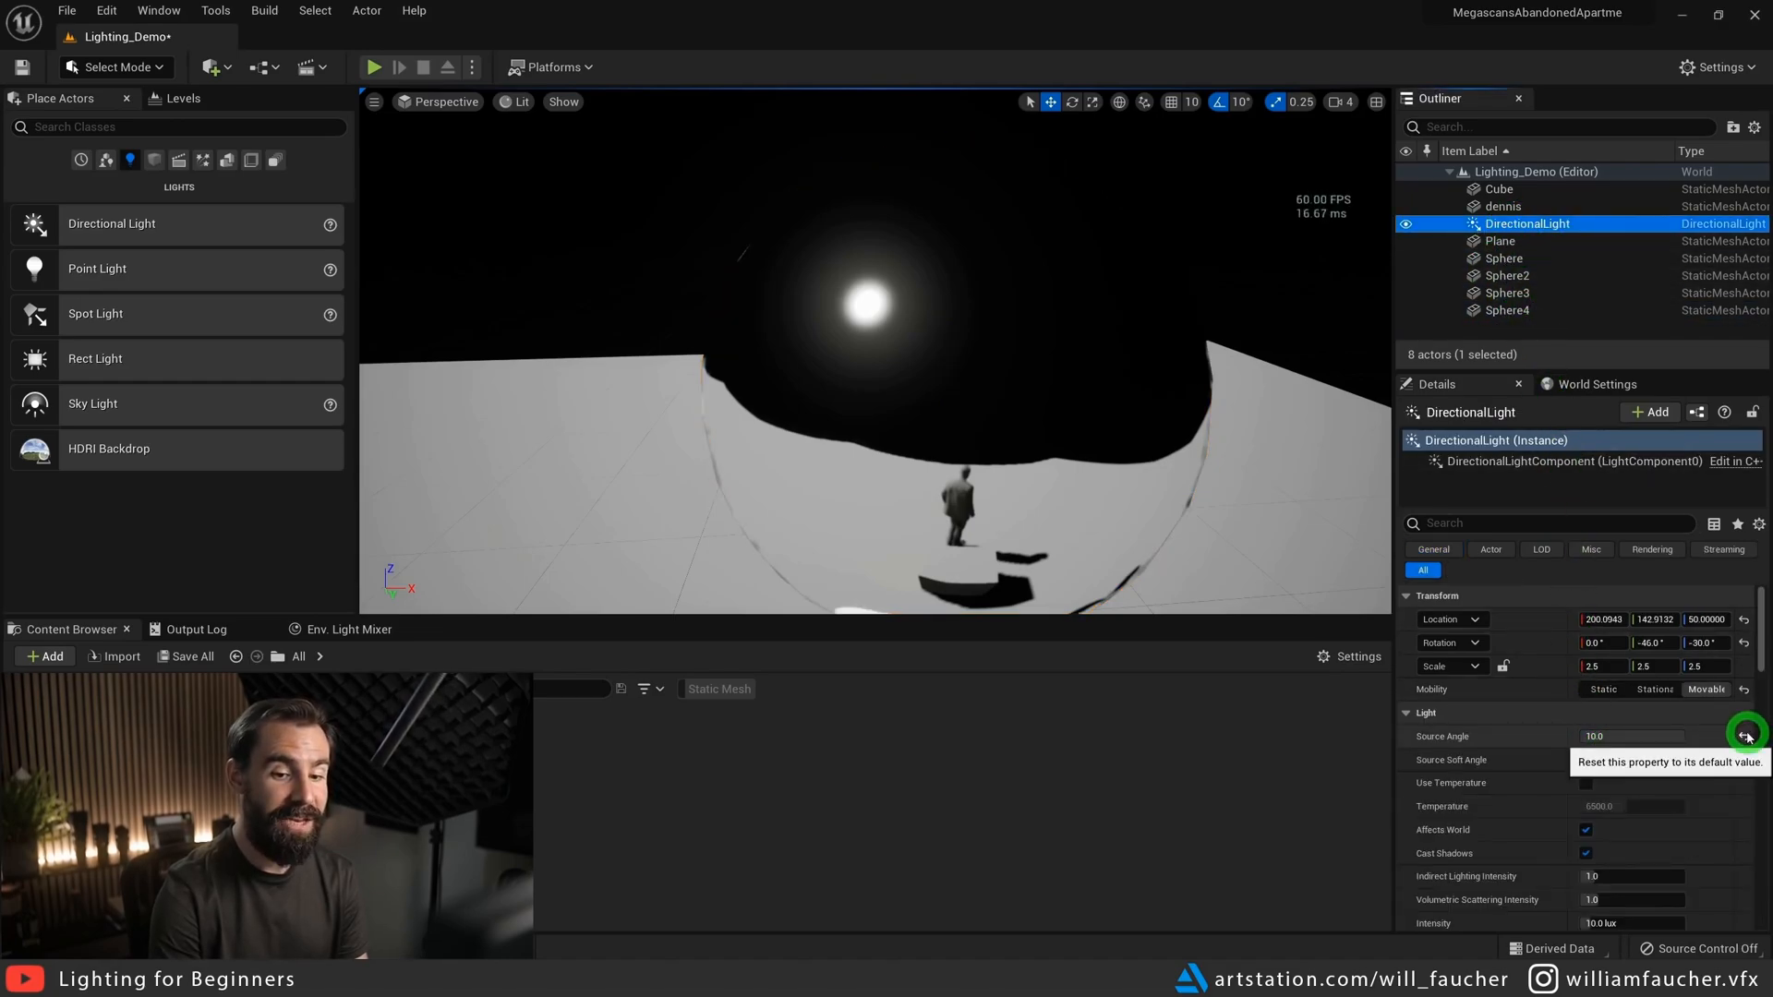
click(1745, 736)
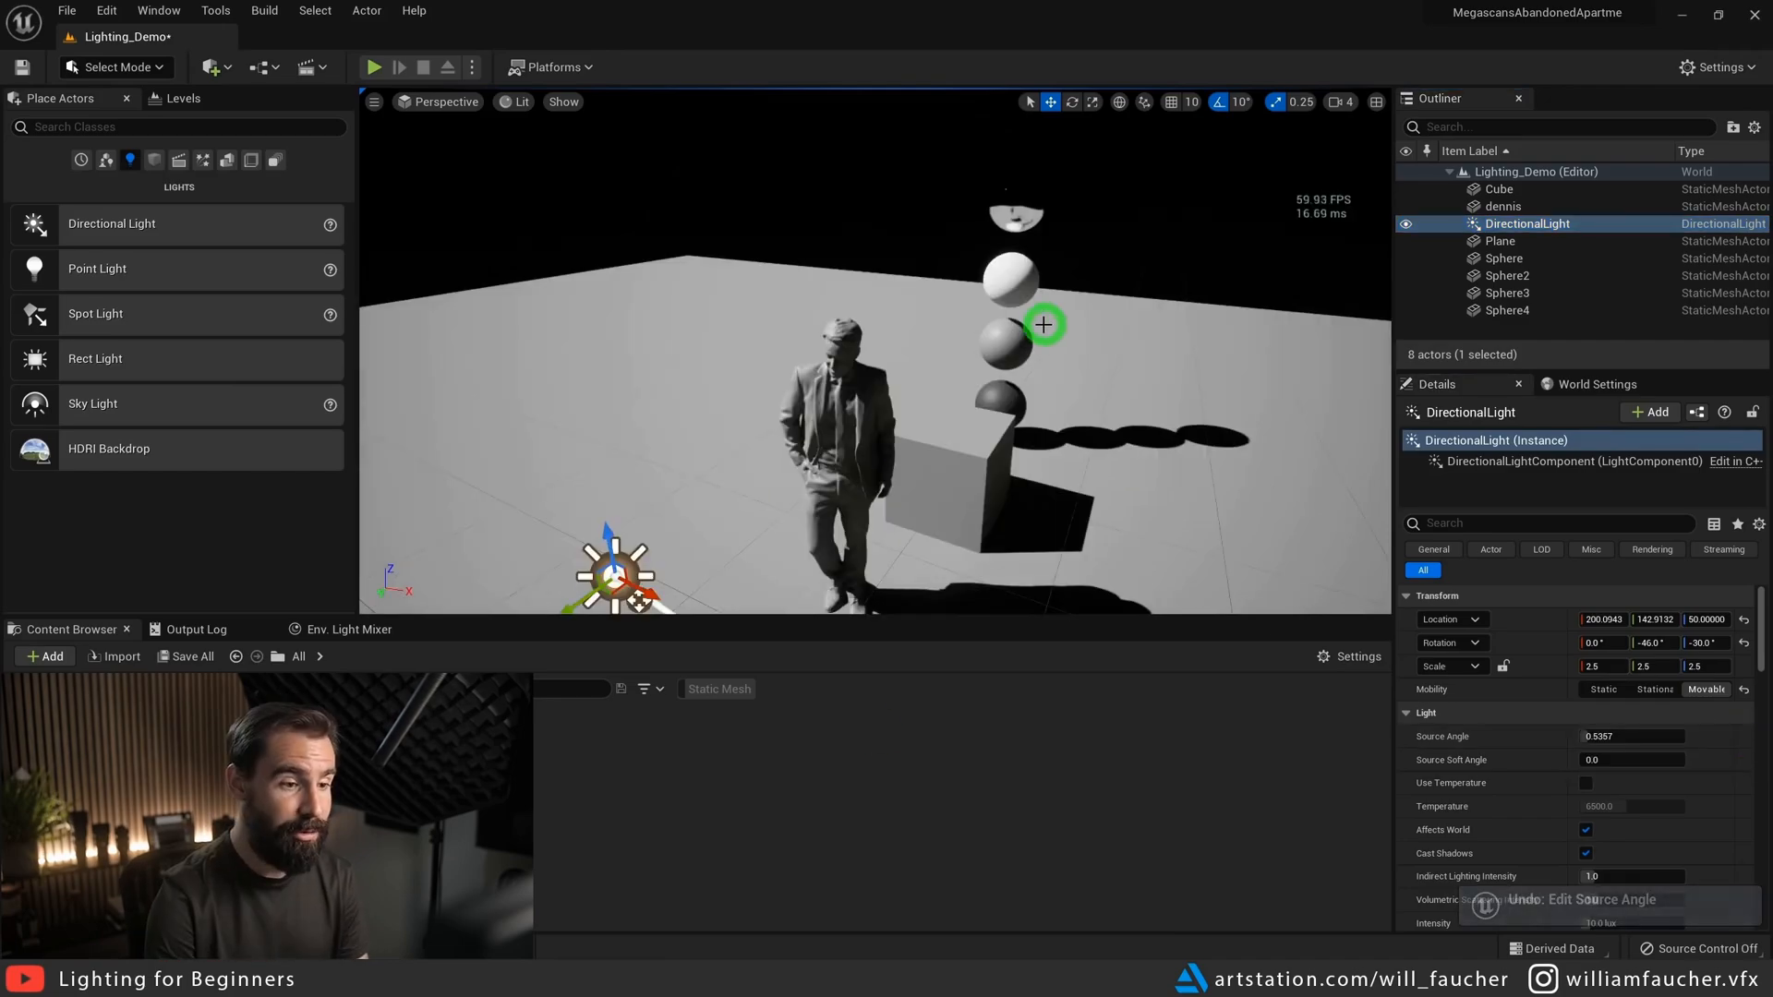
- Inspect the chrome sphere's reflection and the sphere shadows, and set the directional light's source angle to 10
right_drag(1045, 324, 772, 238)
right_drag(857, 287, 827, 498)
key(w)
click(1637, 738)
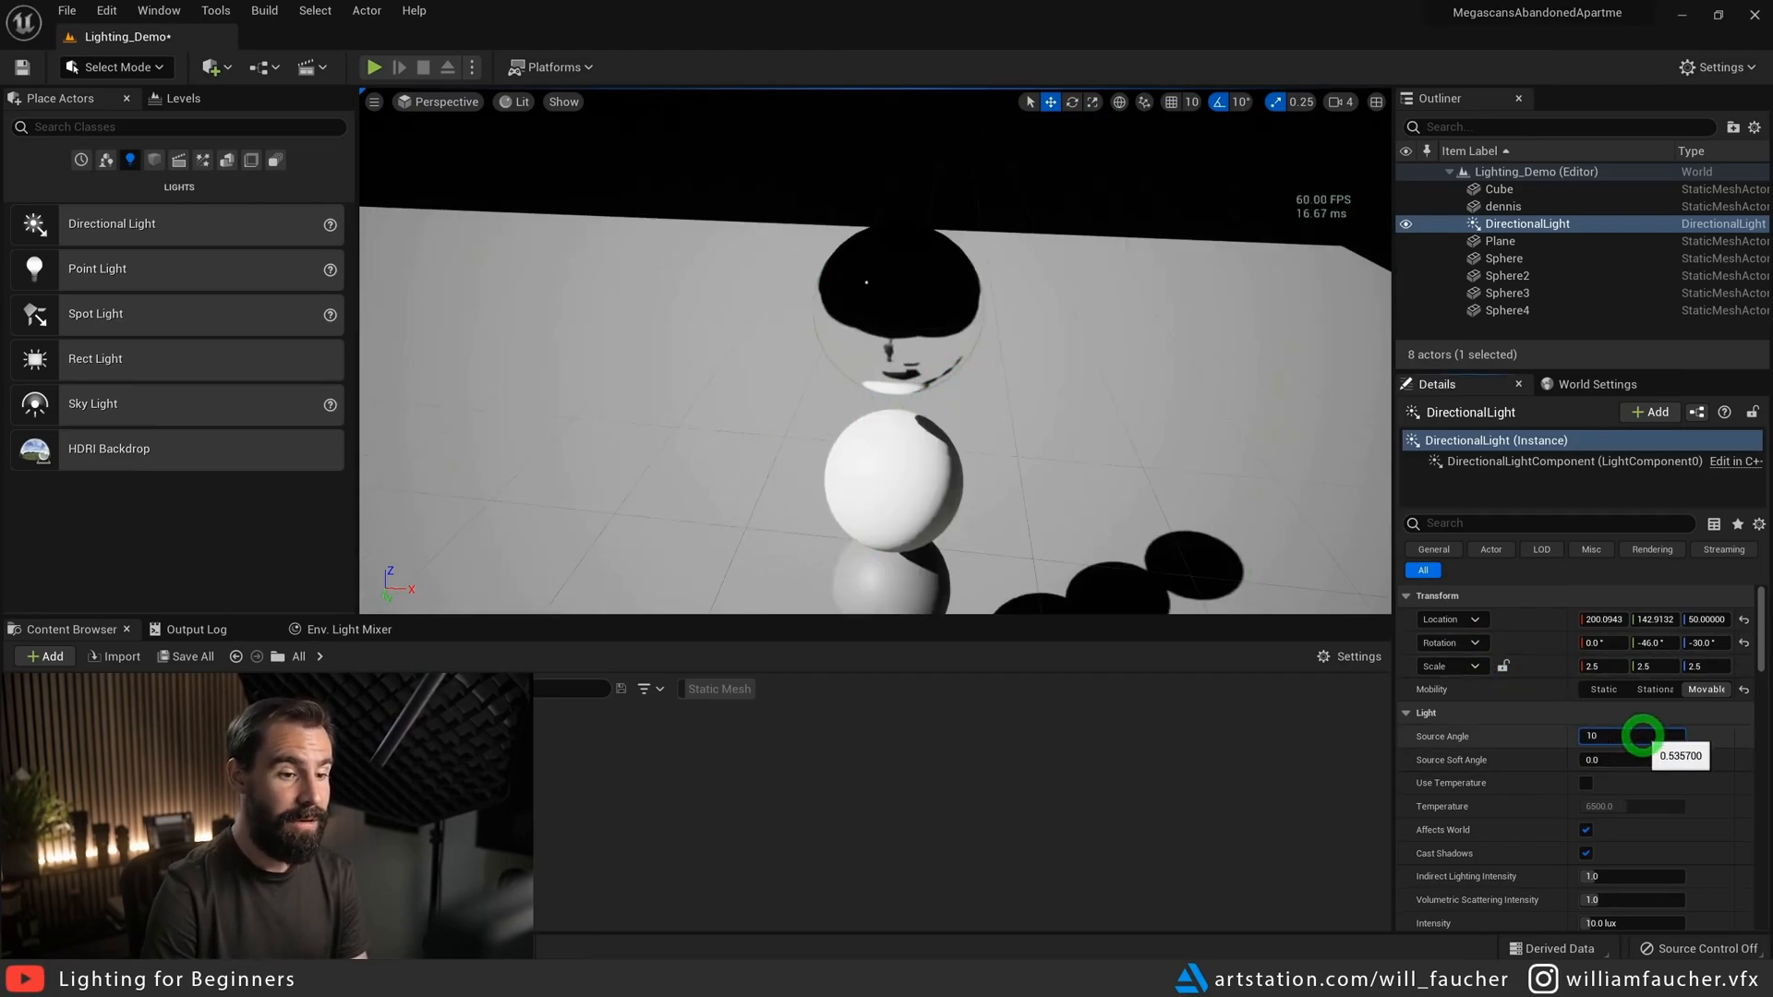
key(Return)
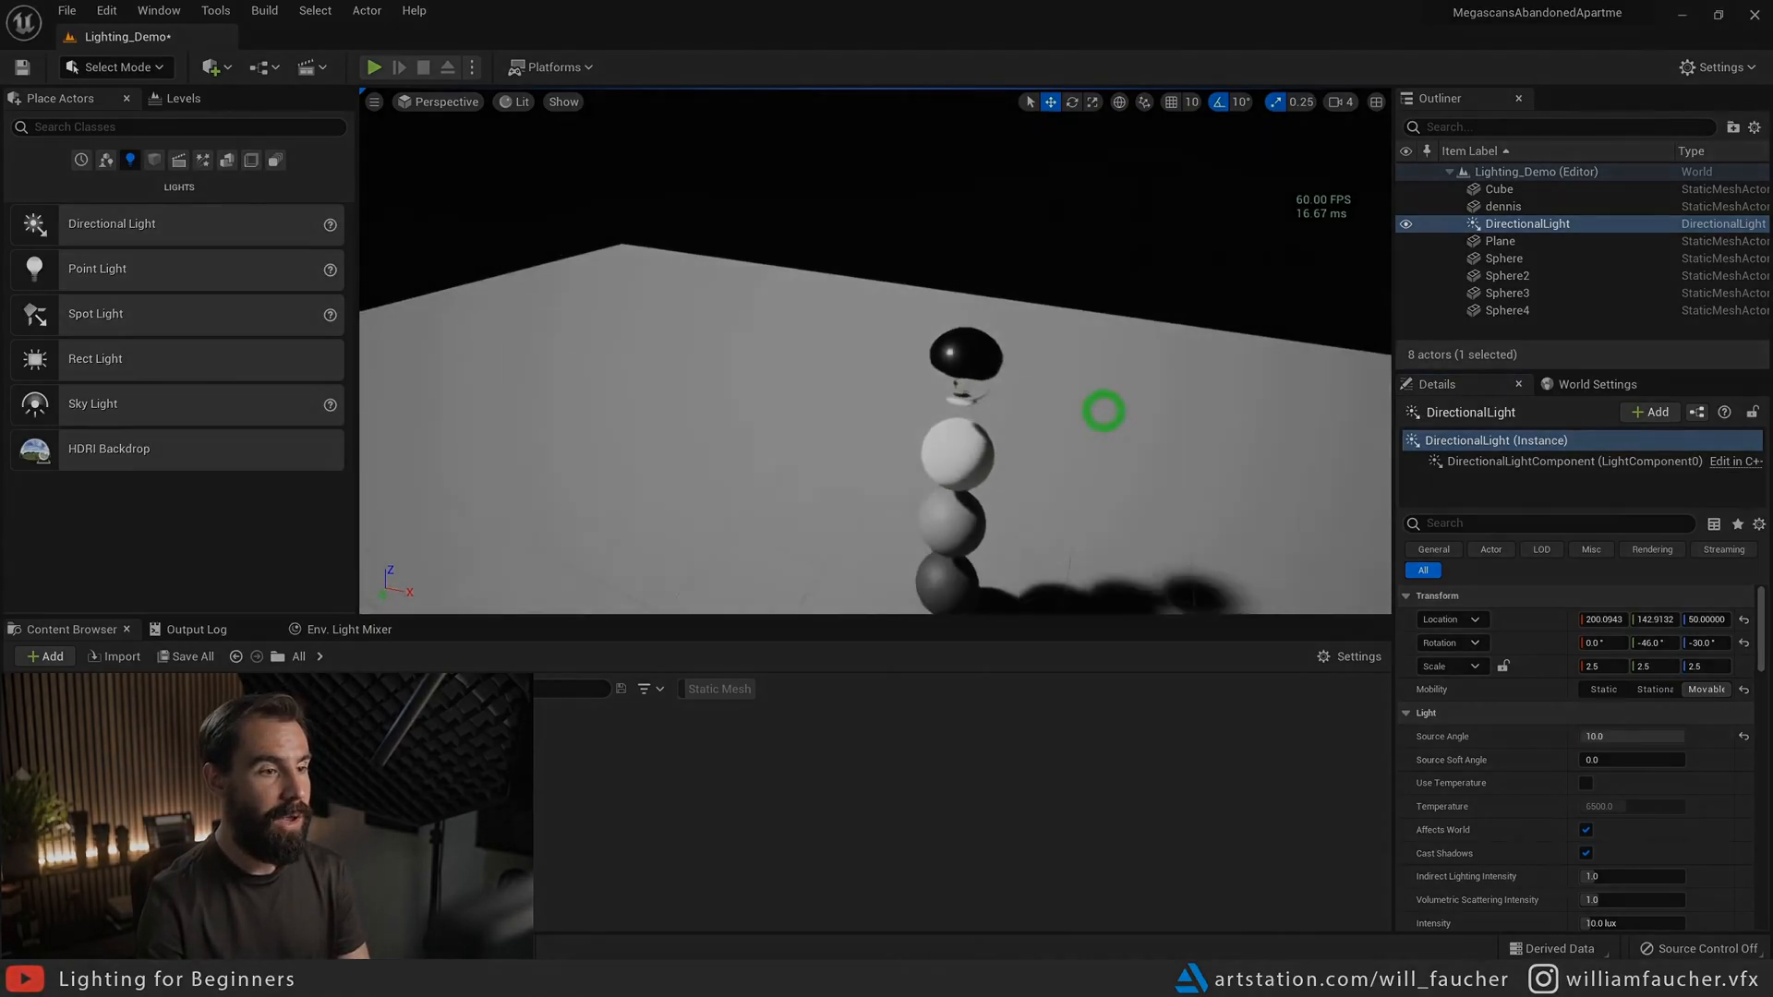
- Replace the directional light with a rect light placed above the floor near the cube and the sphere column
mouse_move(1051, 570)
right_down()
mouse_move(1074, 530)
mouse_move(1074, 554)
right_up()
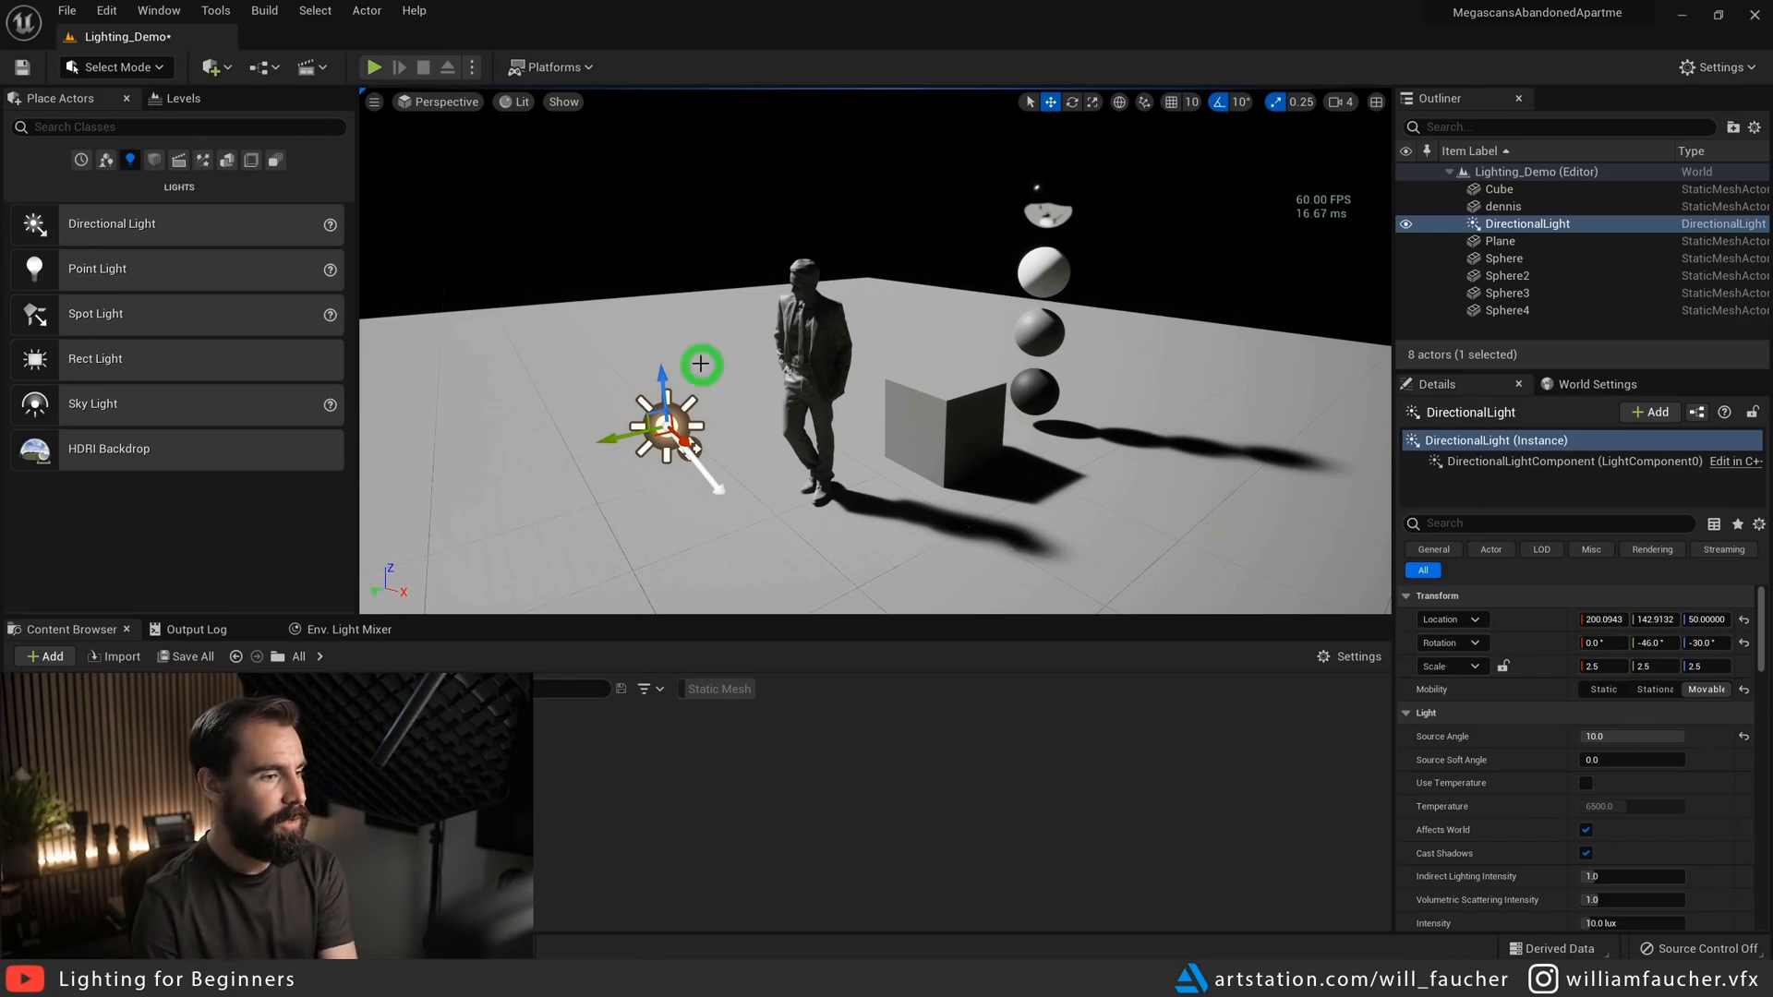
right_drag(701, 364, 724, 363)
key(Delete)
drag(129, 358, 699, 288)
drag(701, 289, 812, 284)
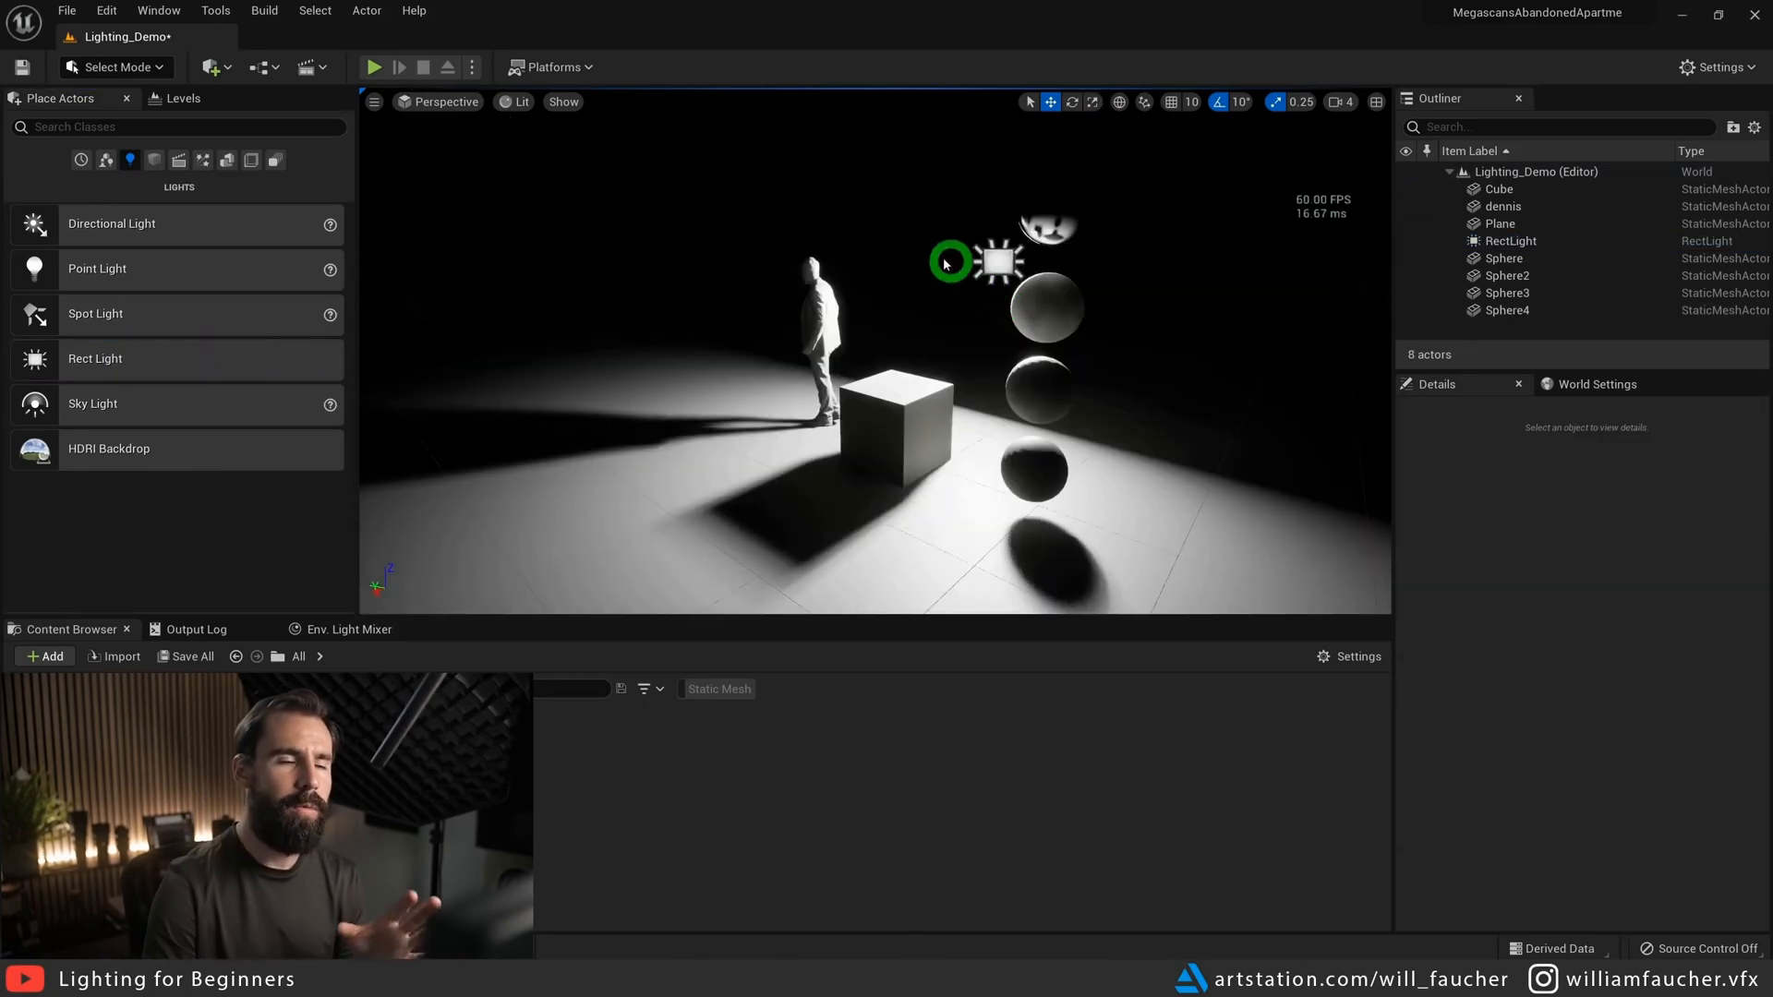
- Examine the softness and artifacts of the rect light's shadow edges around the base of the cube up close
mouse_move(980, 356)
right_down()
mouse_move(977, 416)
mouse_move(989, 222)
mouse_move(969, 447)
mouse_move(981, 358)
right_up()
key(w)
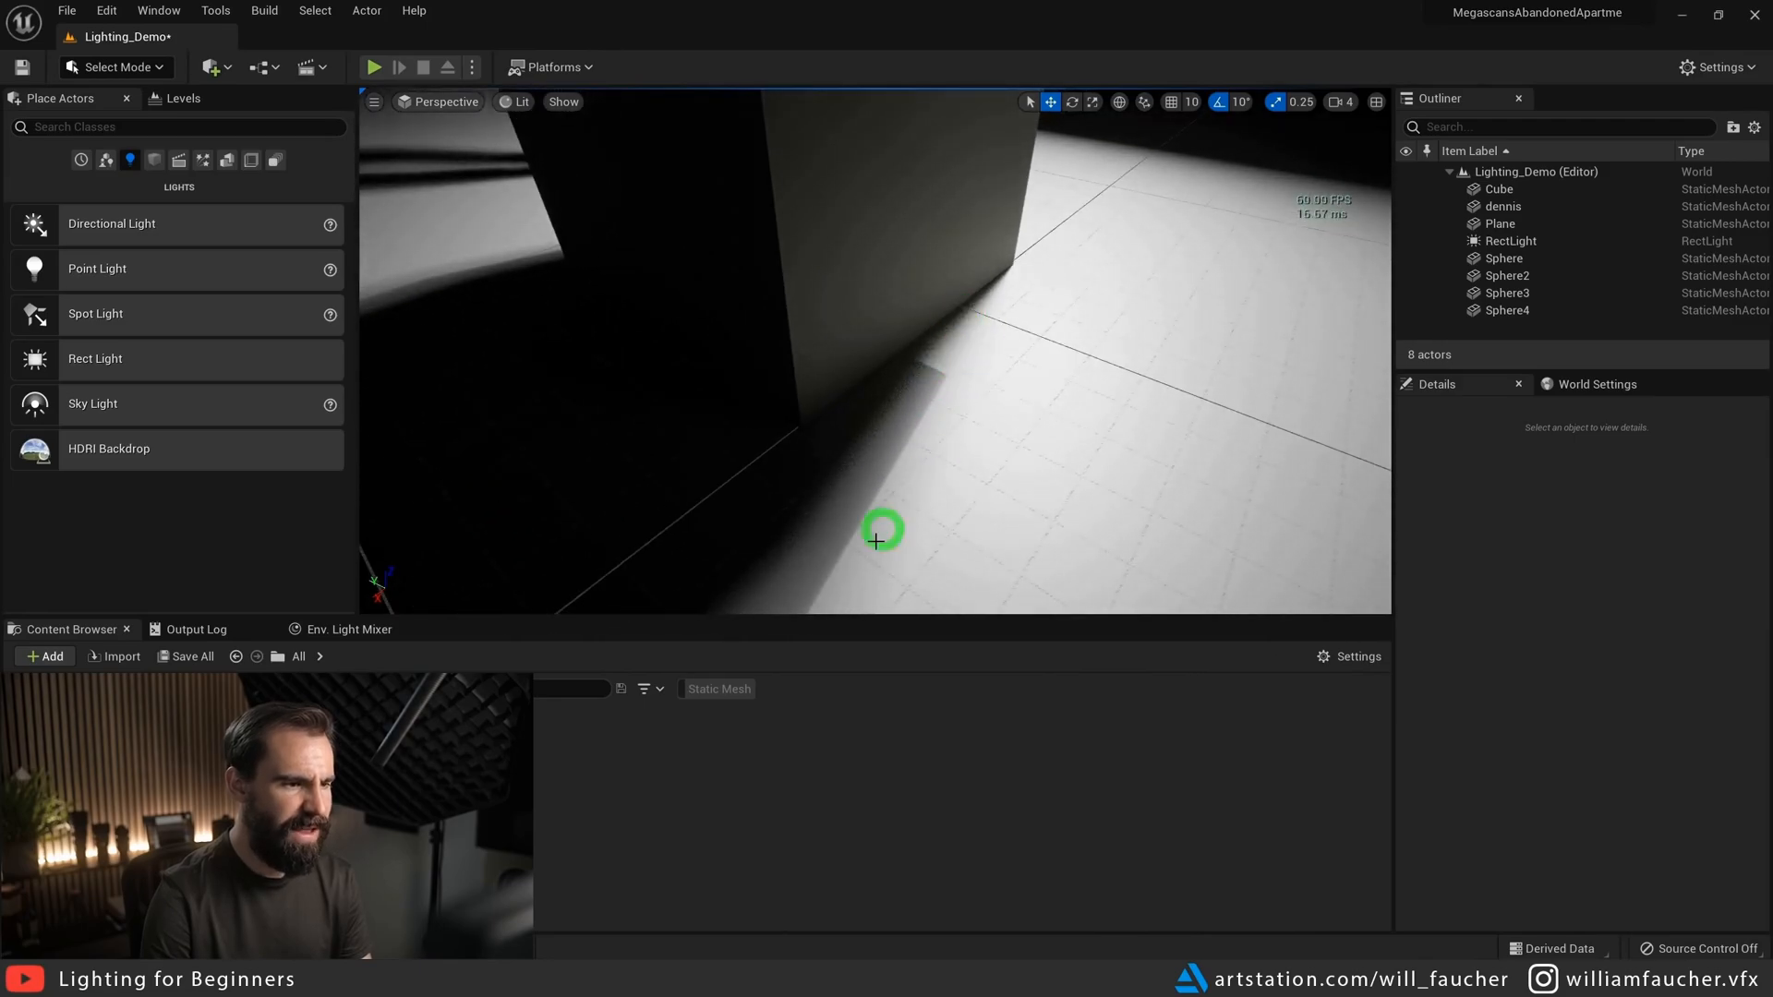
key(s)
right_drag(945, 476, 905, 311)
key(w)
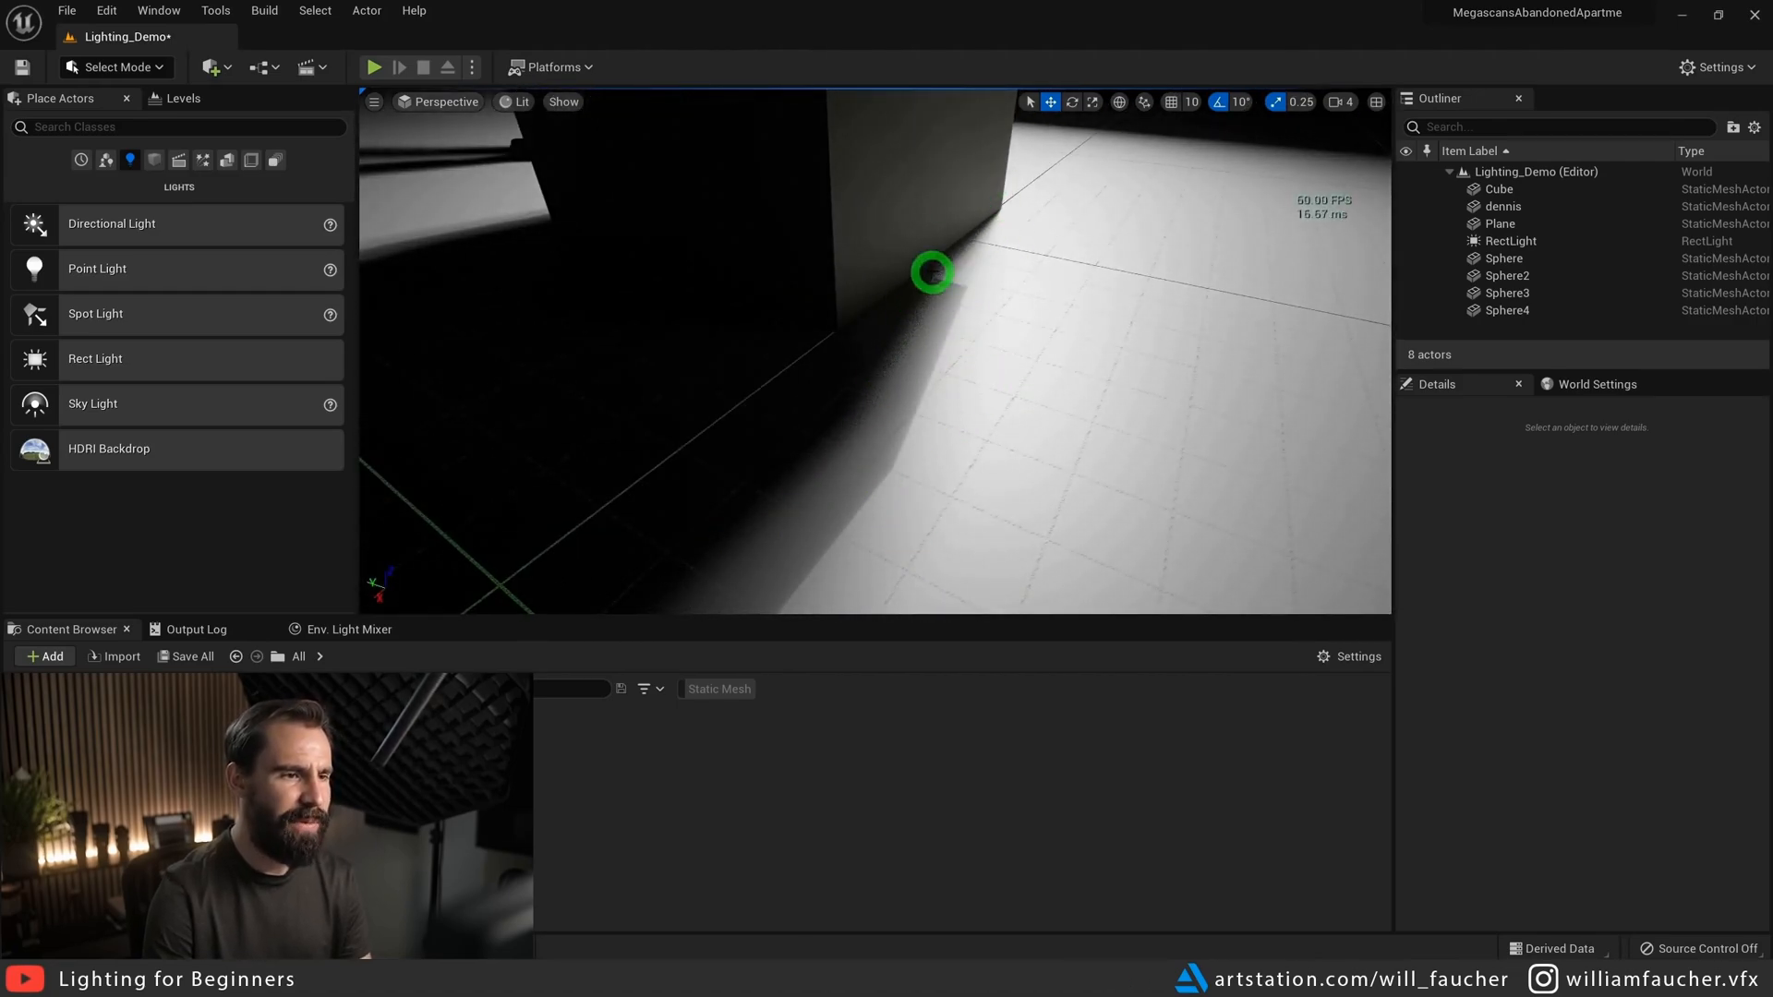
key(s)
right_drag(1034, 343, 784, 245)
key(s)
right_drag(1039, 422, 887, 456)
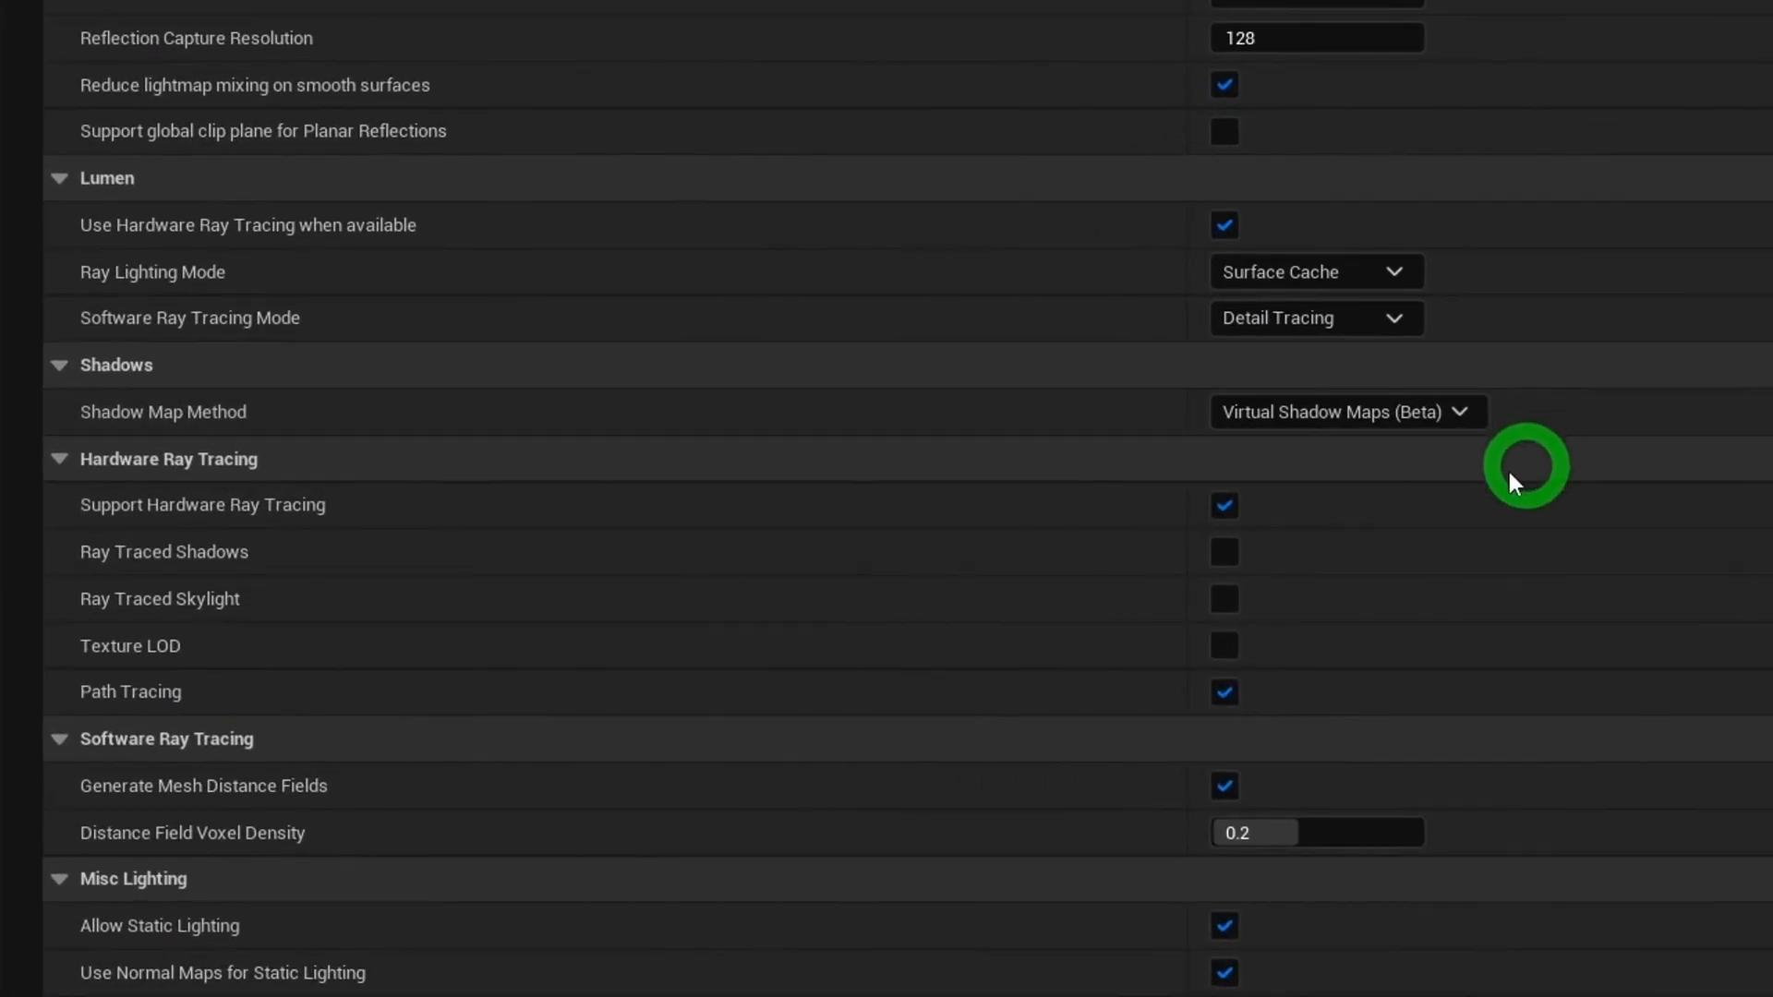
mouse_move(380, 511)
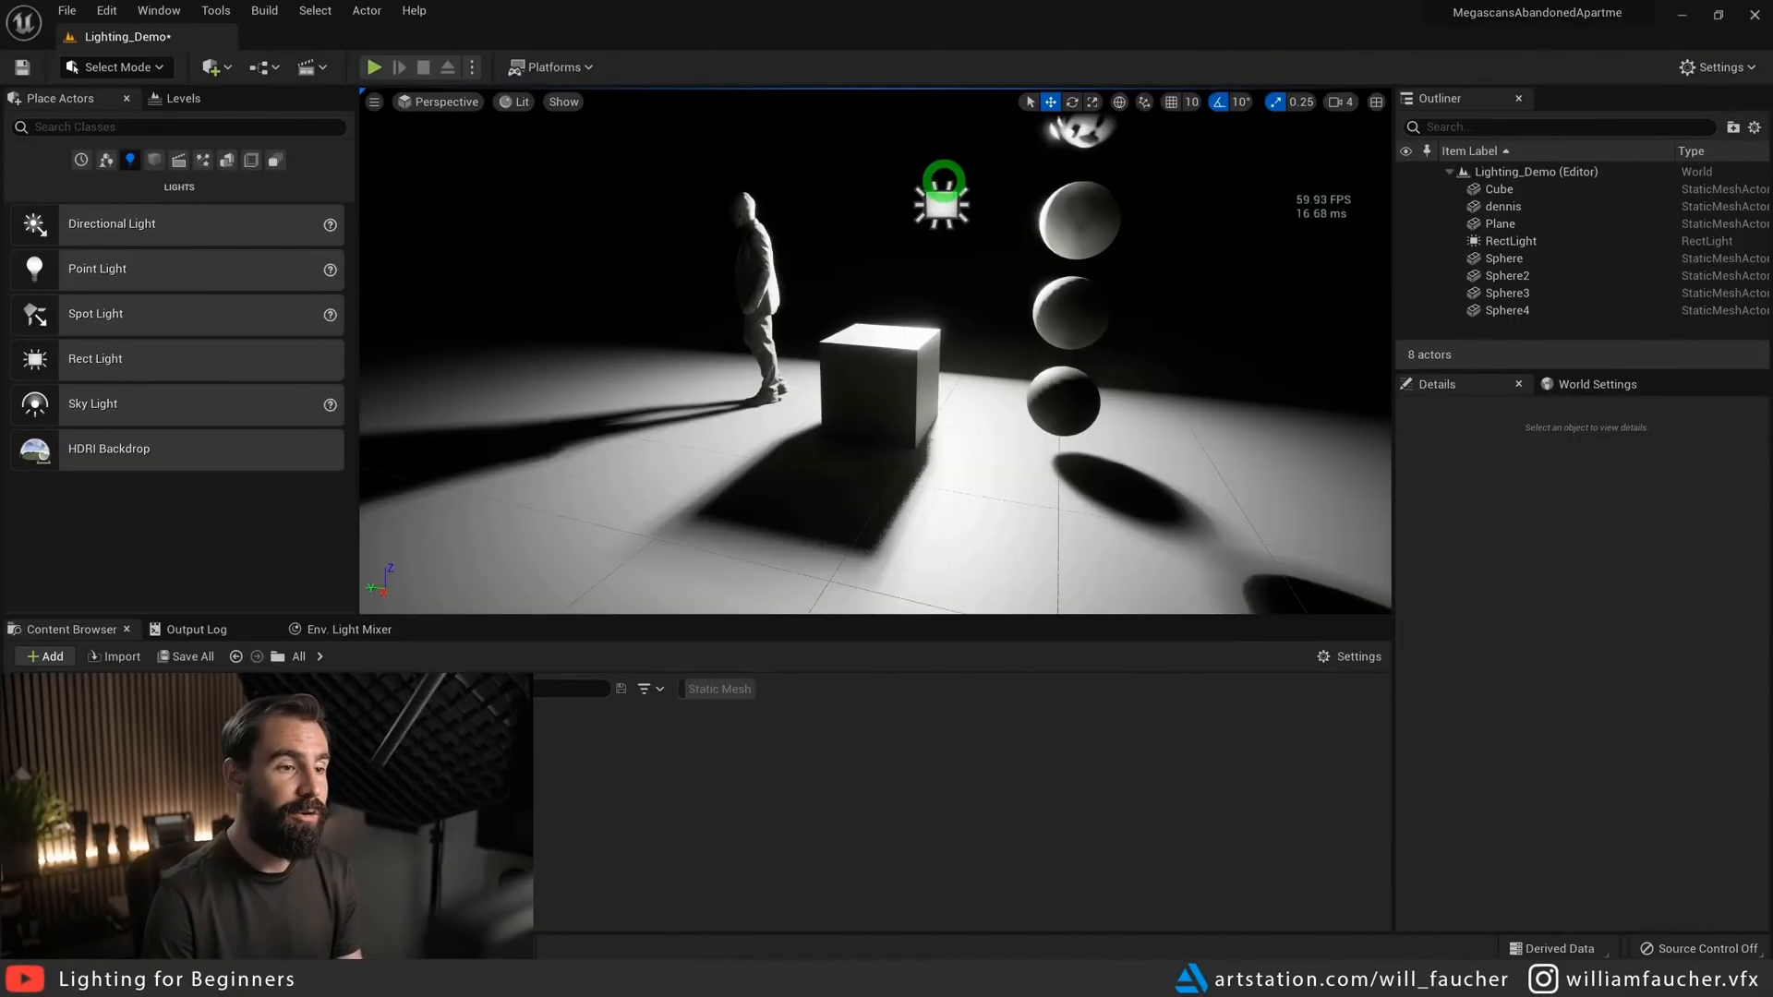
- Filter the rect light's properties for "ray" and set Cast Ray Traced Shadows to Enabled
click(936, 212)
mouse_move(1017, 279)
right_down()
mouse_move(863, 305)
mouse_move(1025, 280)
right_up()
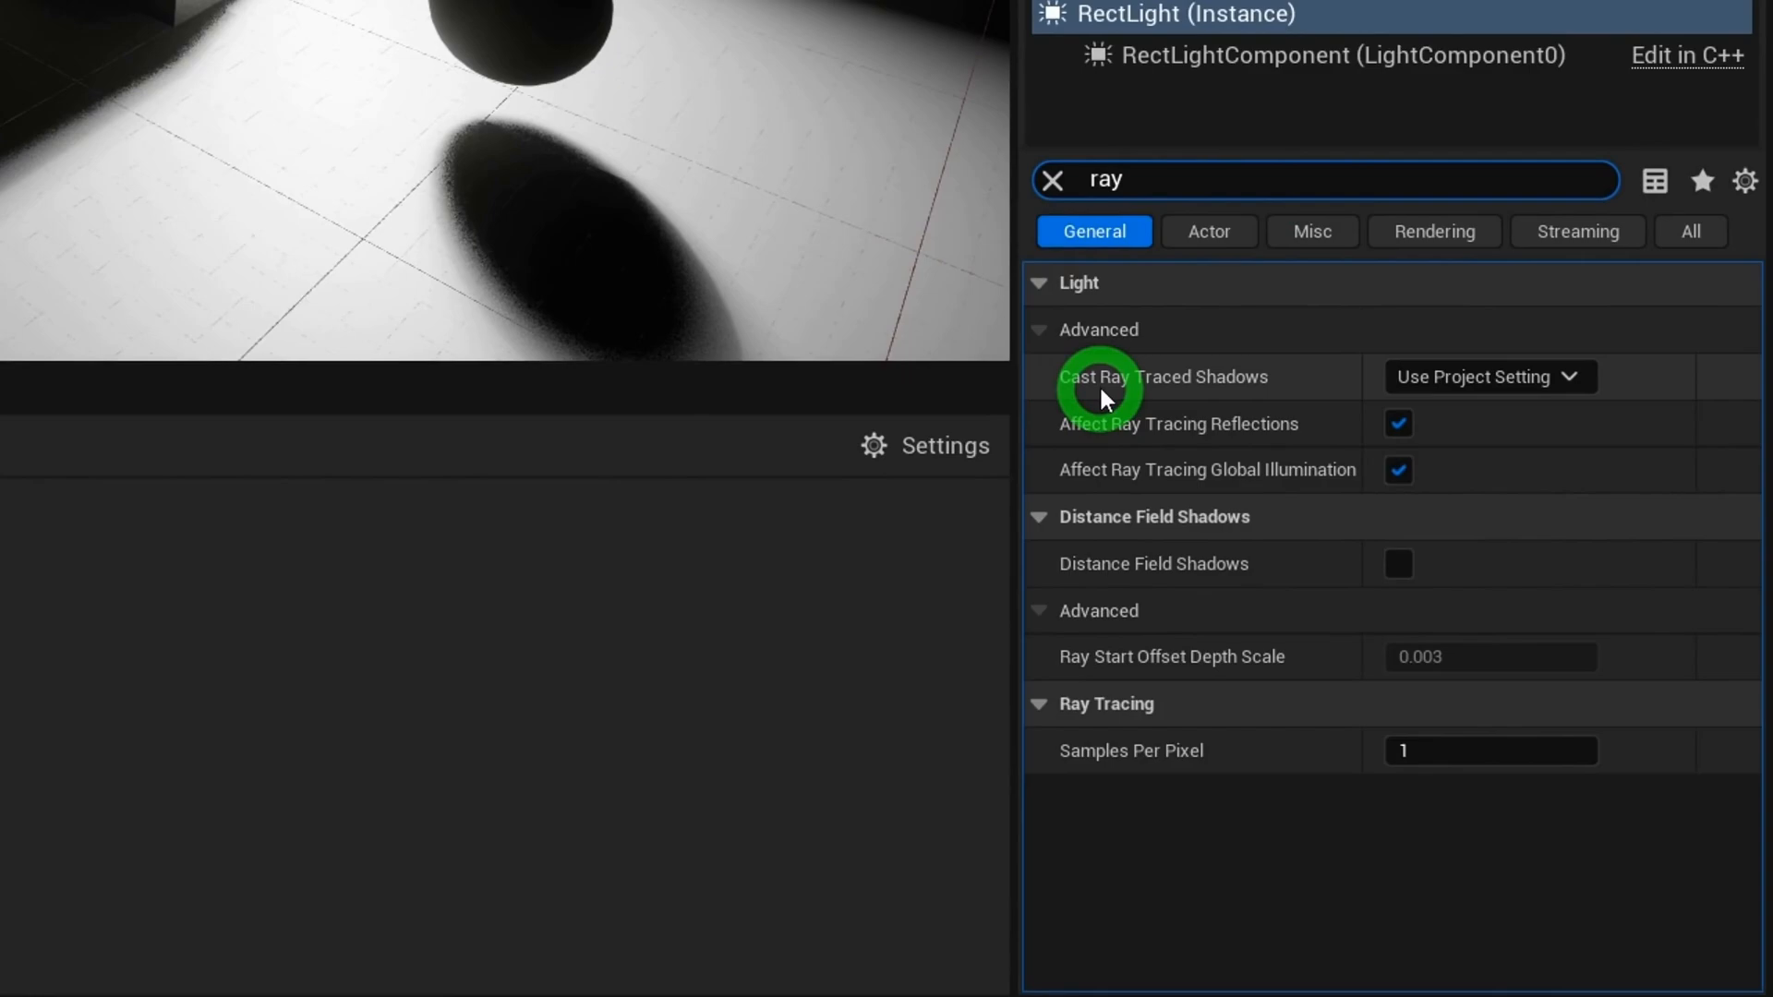
click(1501, 377)
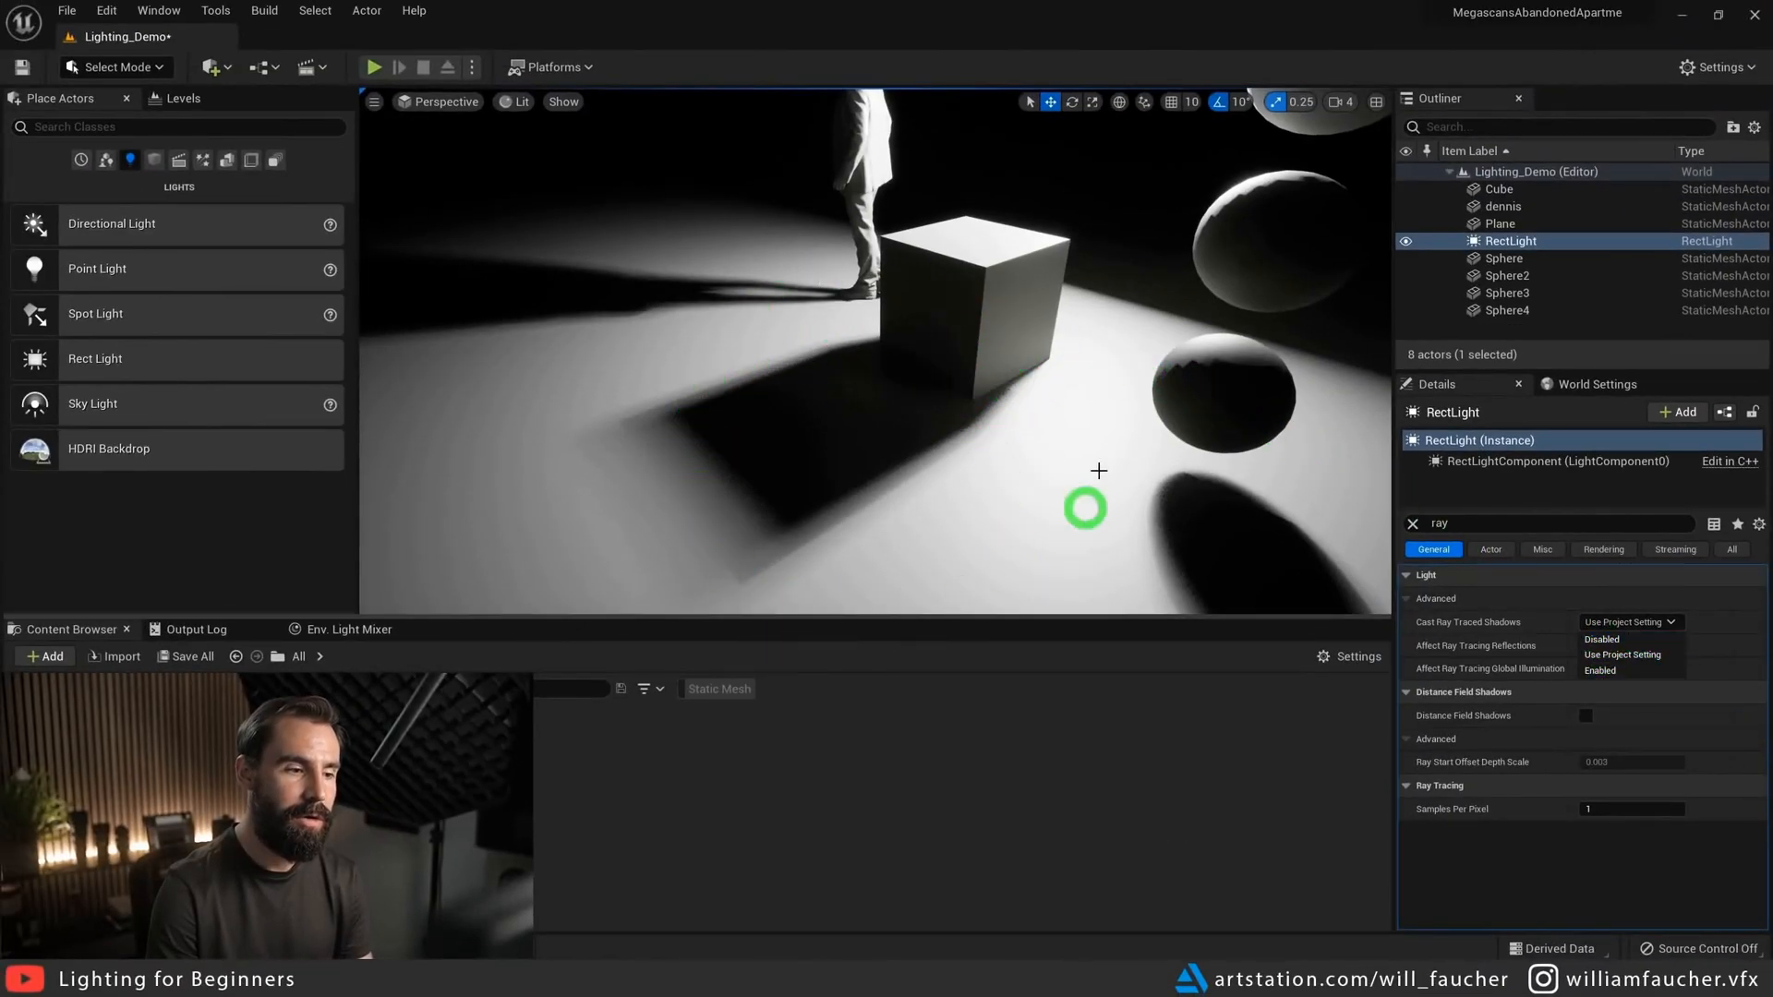
click(1632, 671)
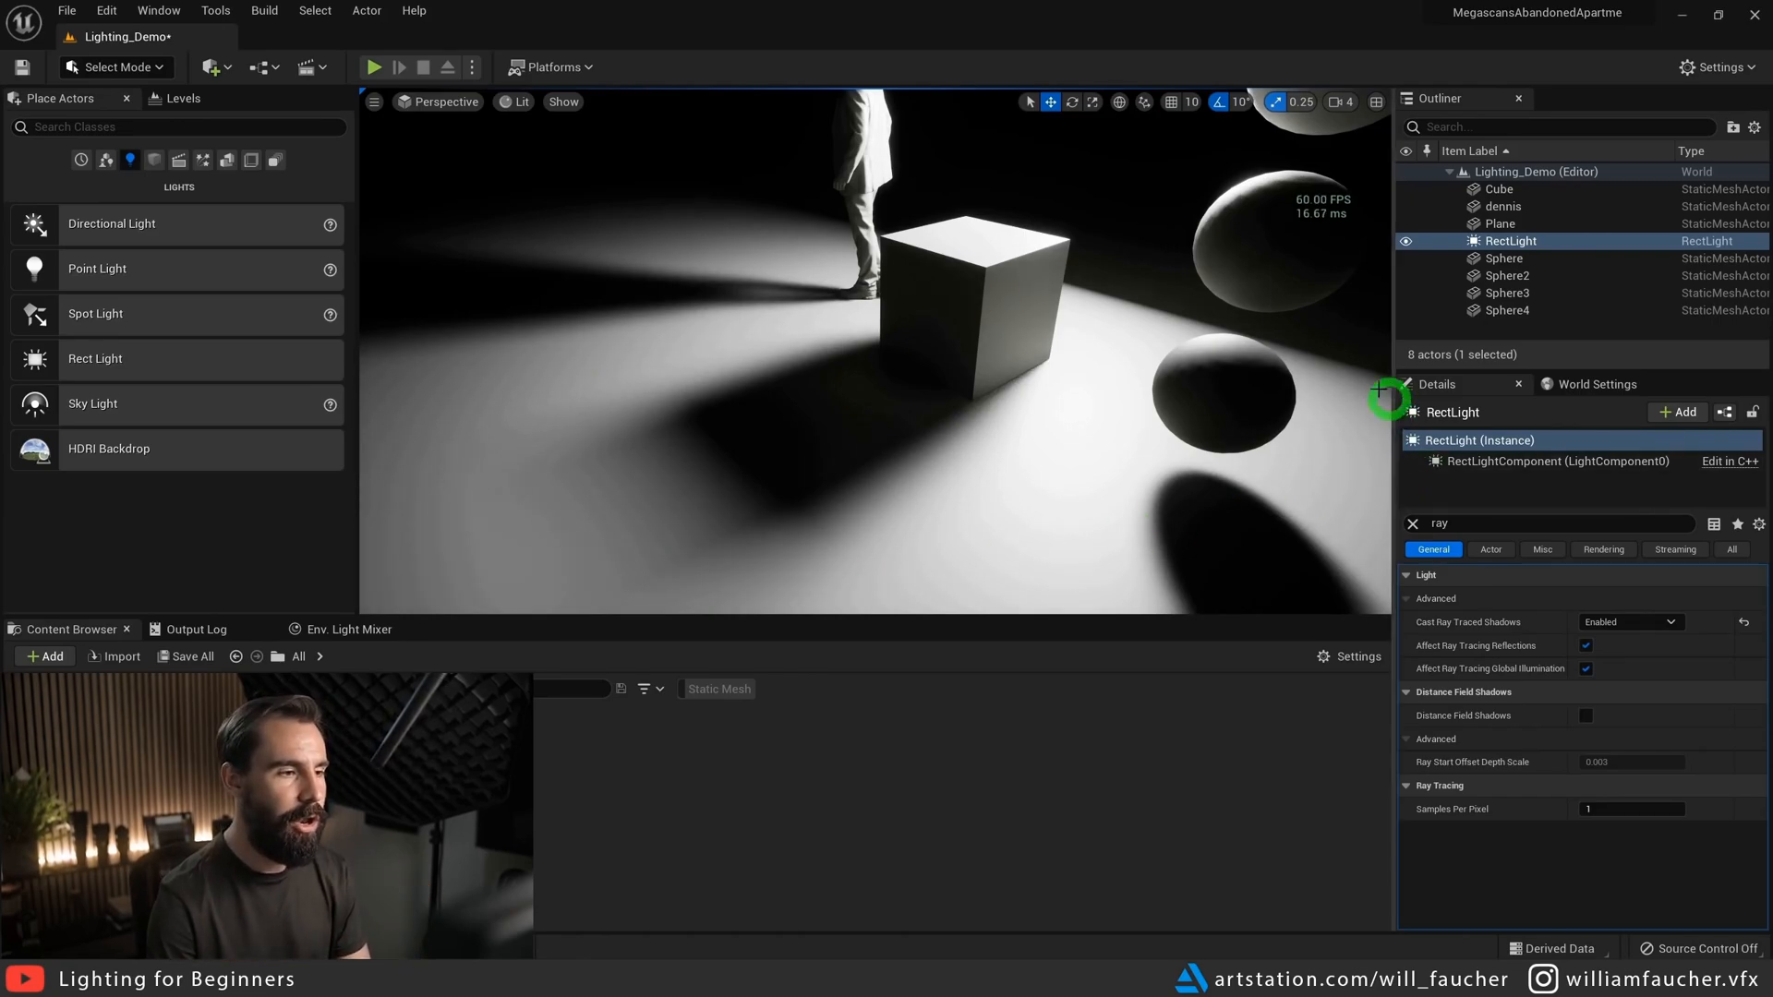
drag(986, 362, 998, 275)
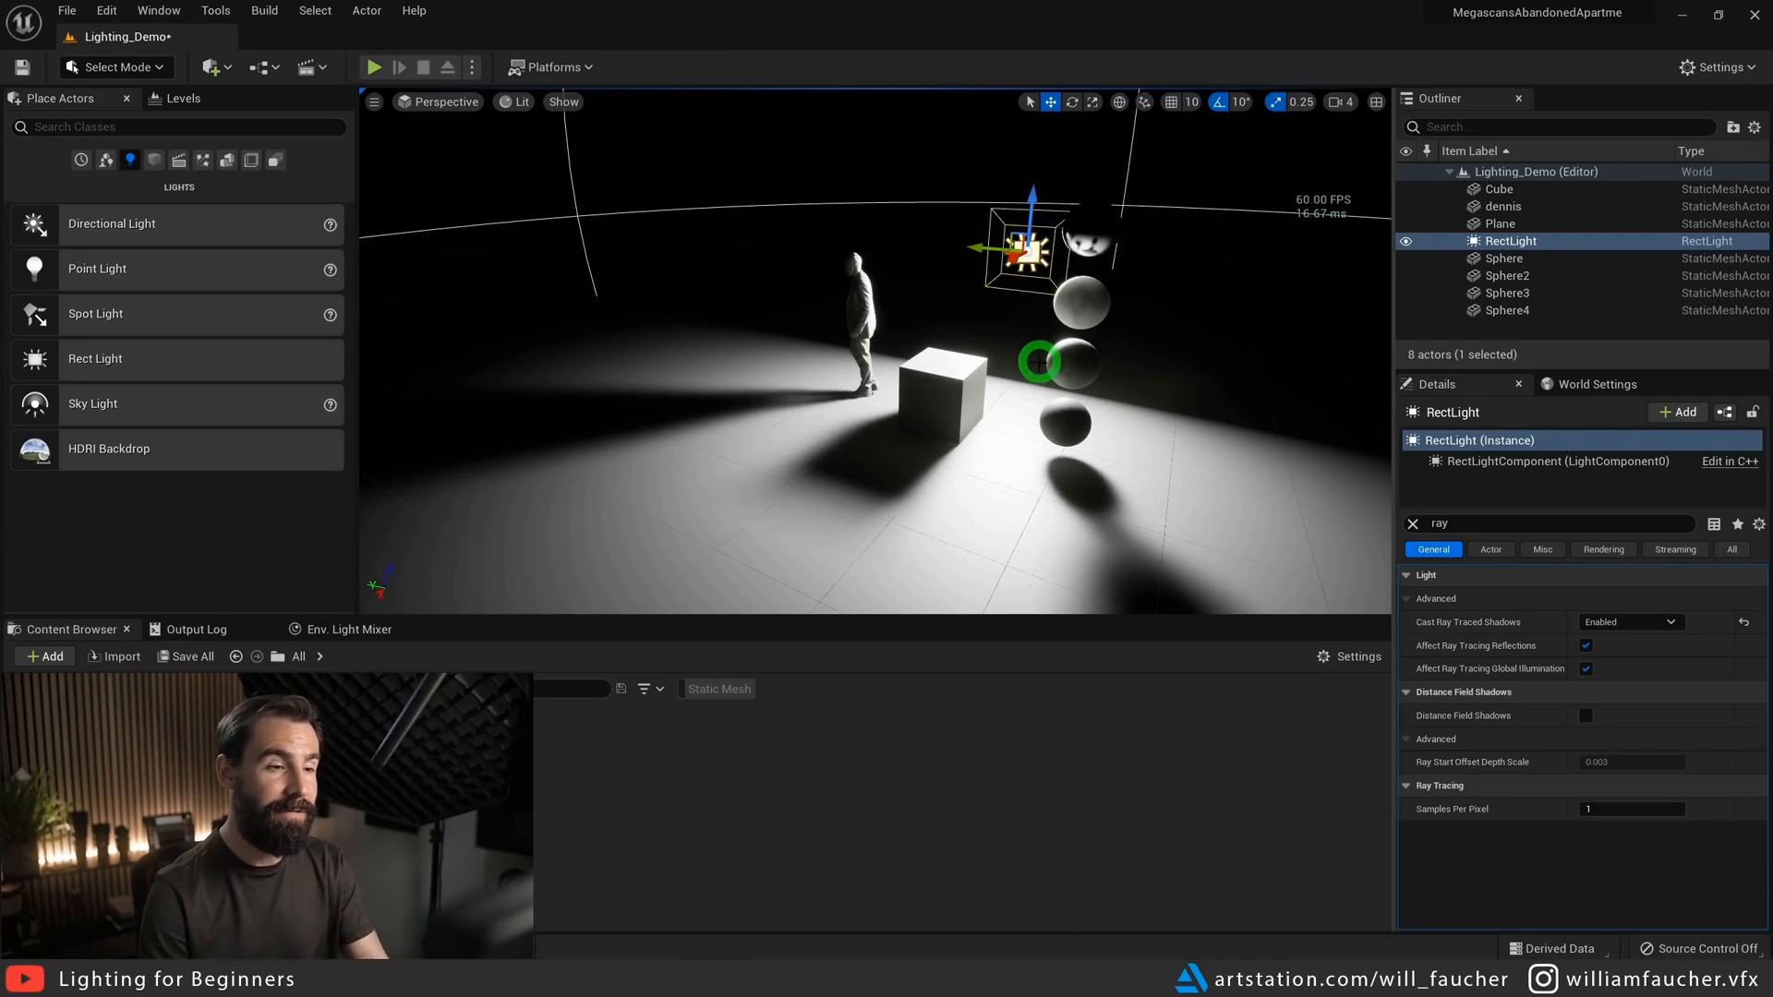
- Rotate the rect light to a -90° pitch so it points straight down, and raise it to a height of about 336
right_drag(1040, 360, 1036, 360)
key(e)
drag(1079, 245, 1025, 574)
key(w)
drag(1089, 272, 1051, 81)
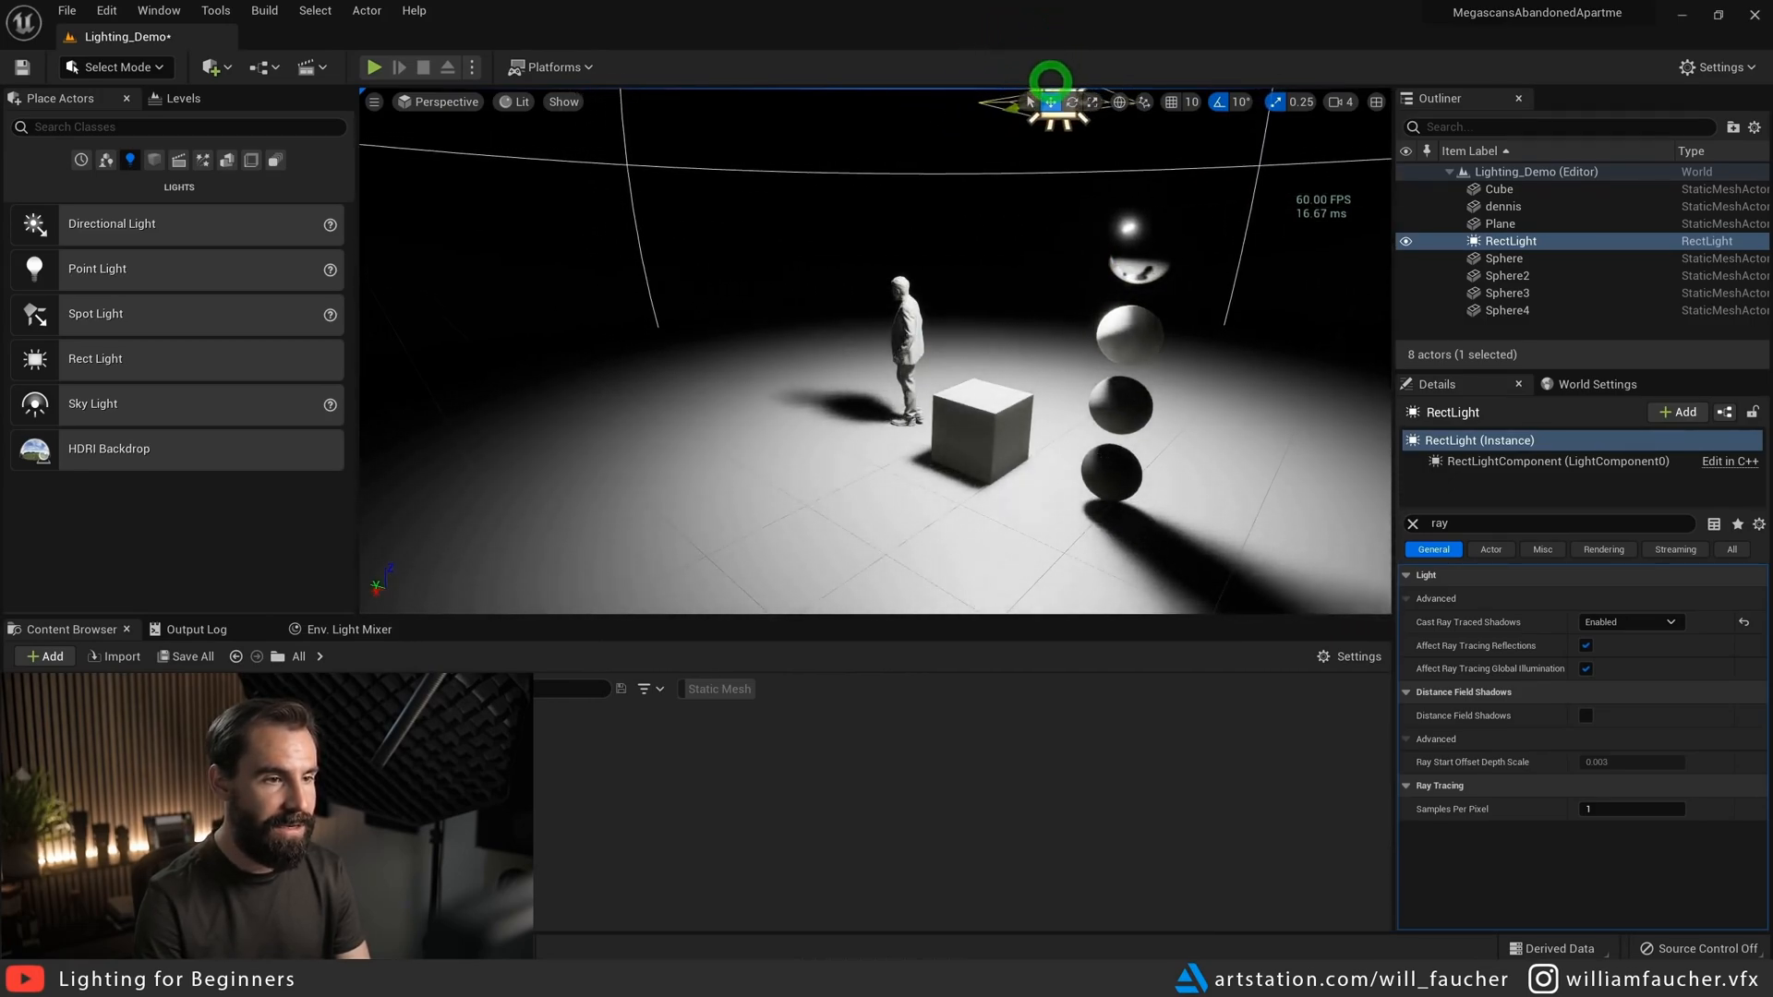
- Clear the property filter and set the rect light's source width and source height to 300
right_drag(1145, 282, 1197, 290)
click(1430, 558)
click(1414, 524)
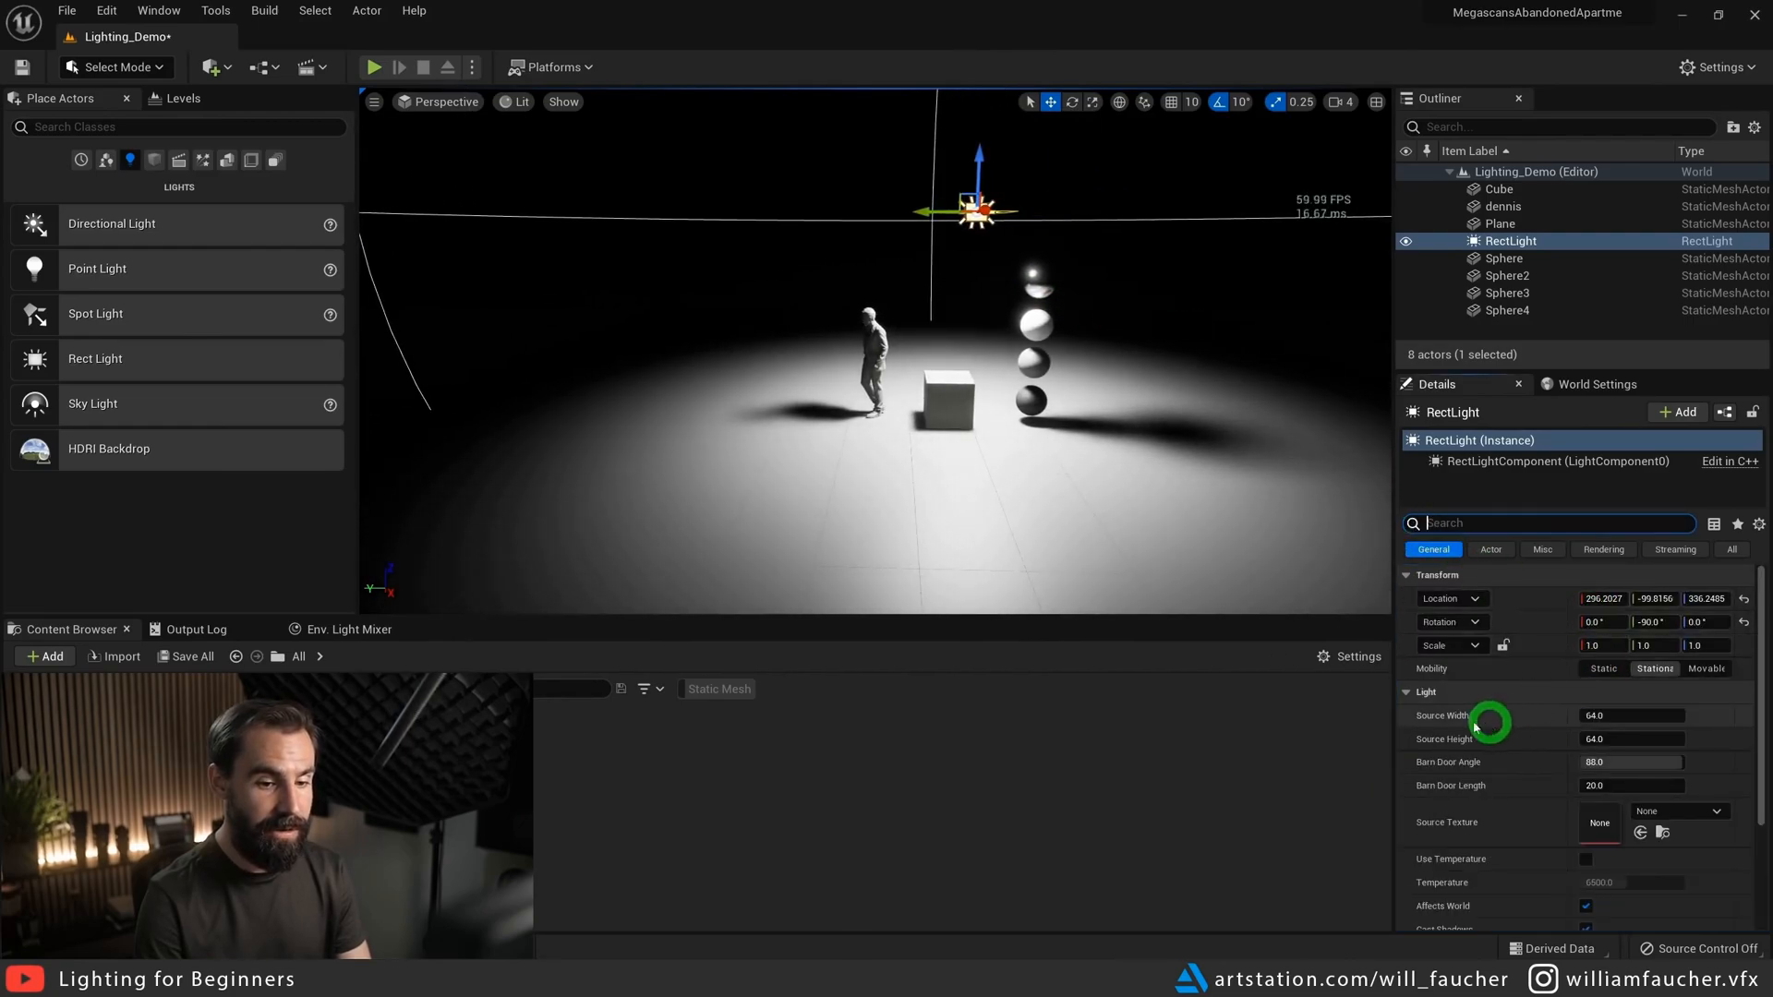
click(1623, 718)
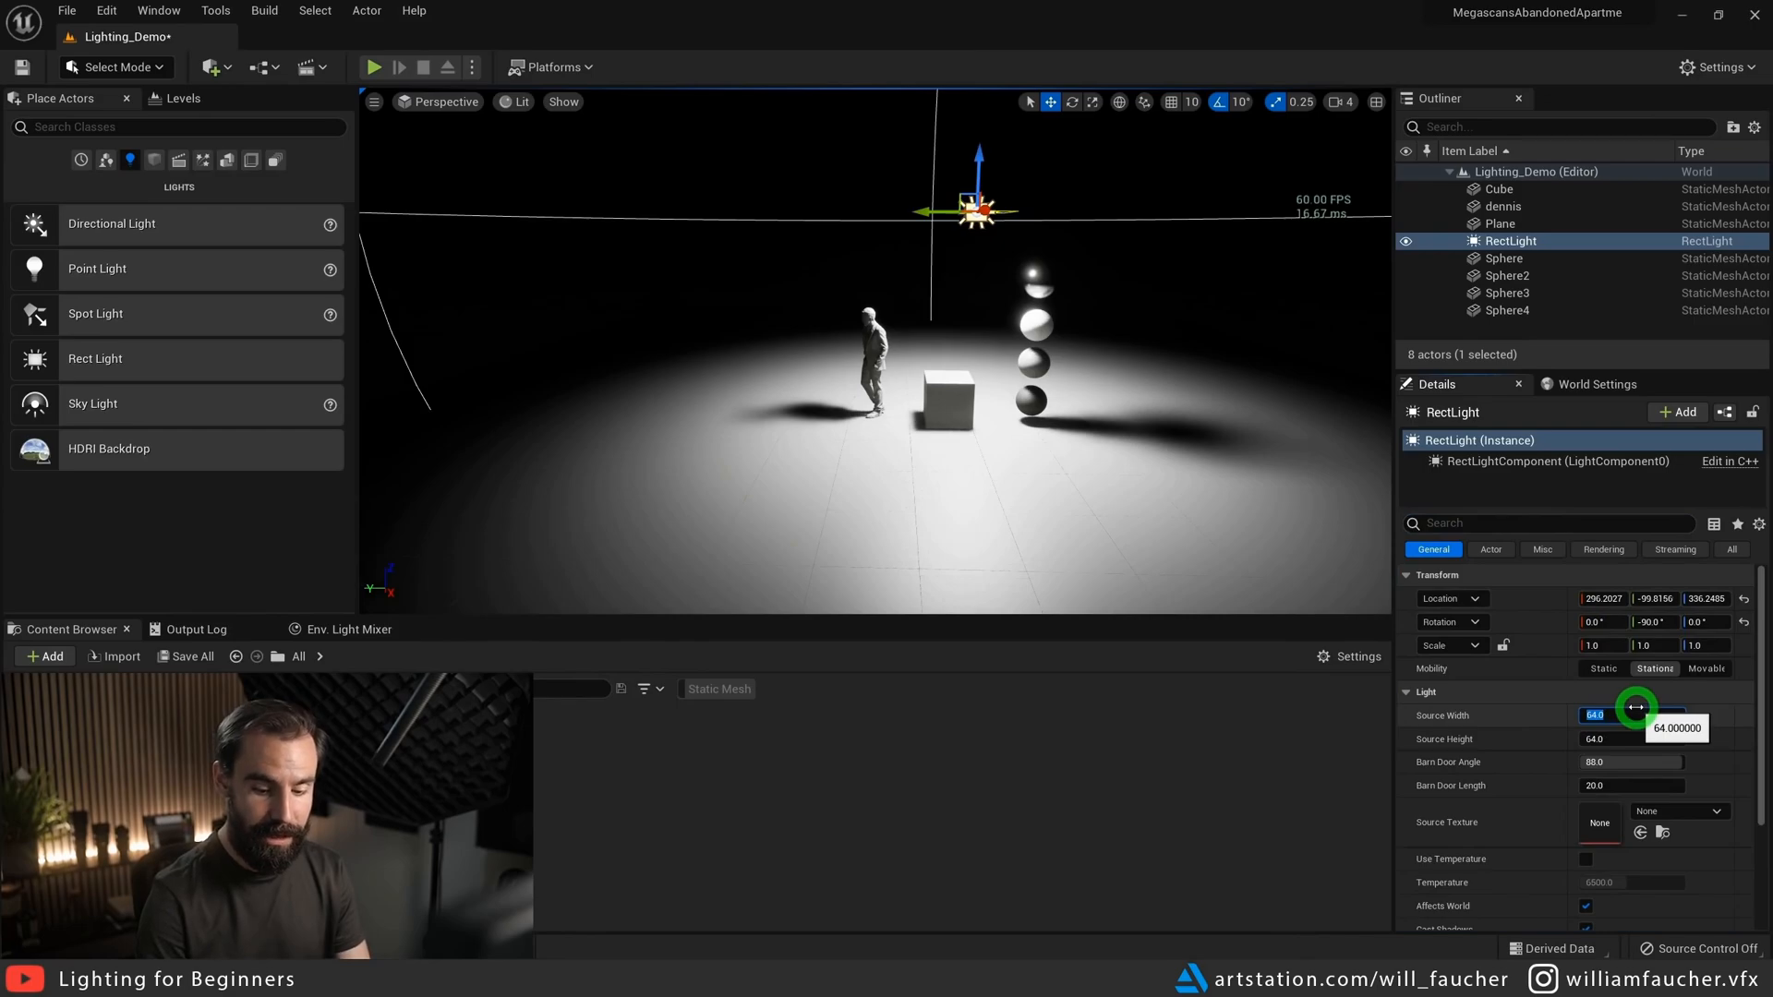
text(300)
key(Tab)
text(300)
key(Return)
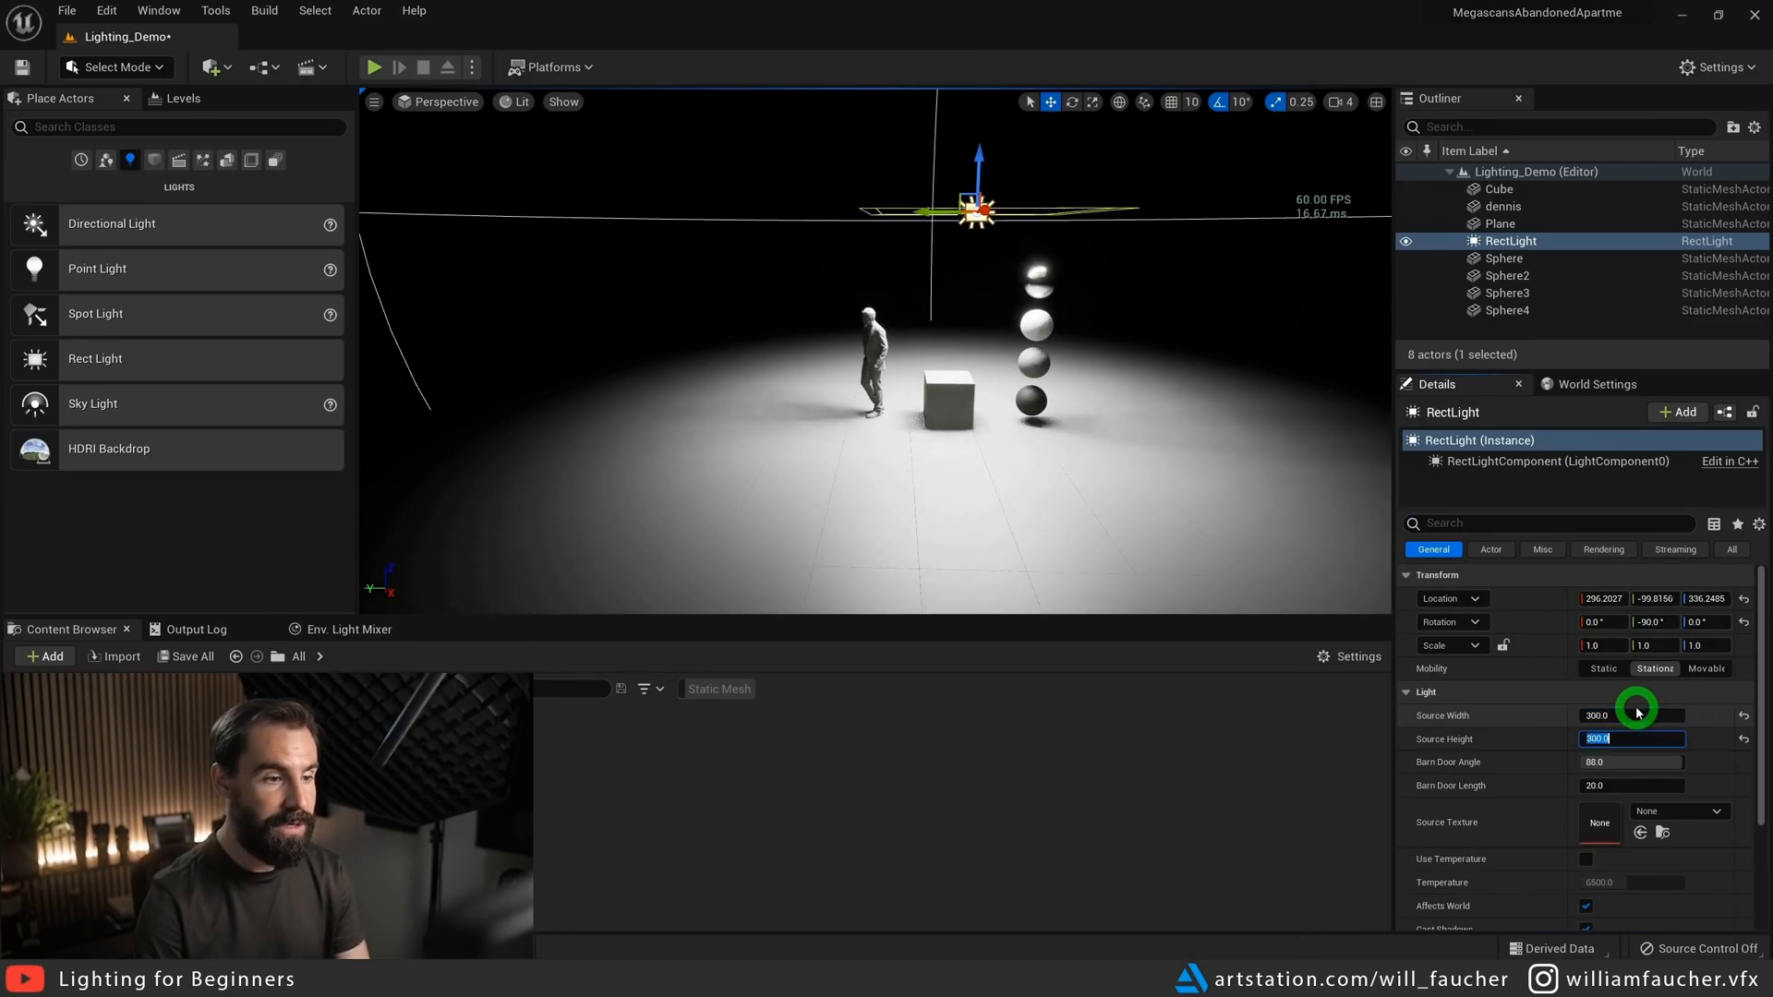
- Move the rect light horizontally until it hangs over the standing figure
right_drag(717, 267, 983, 263)
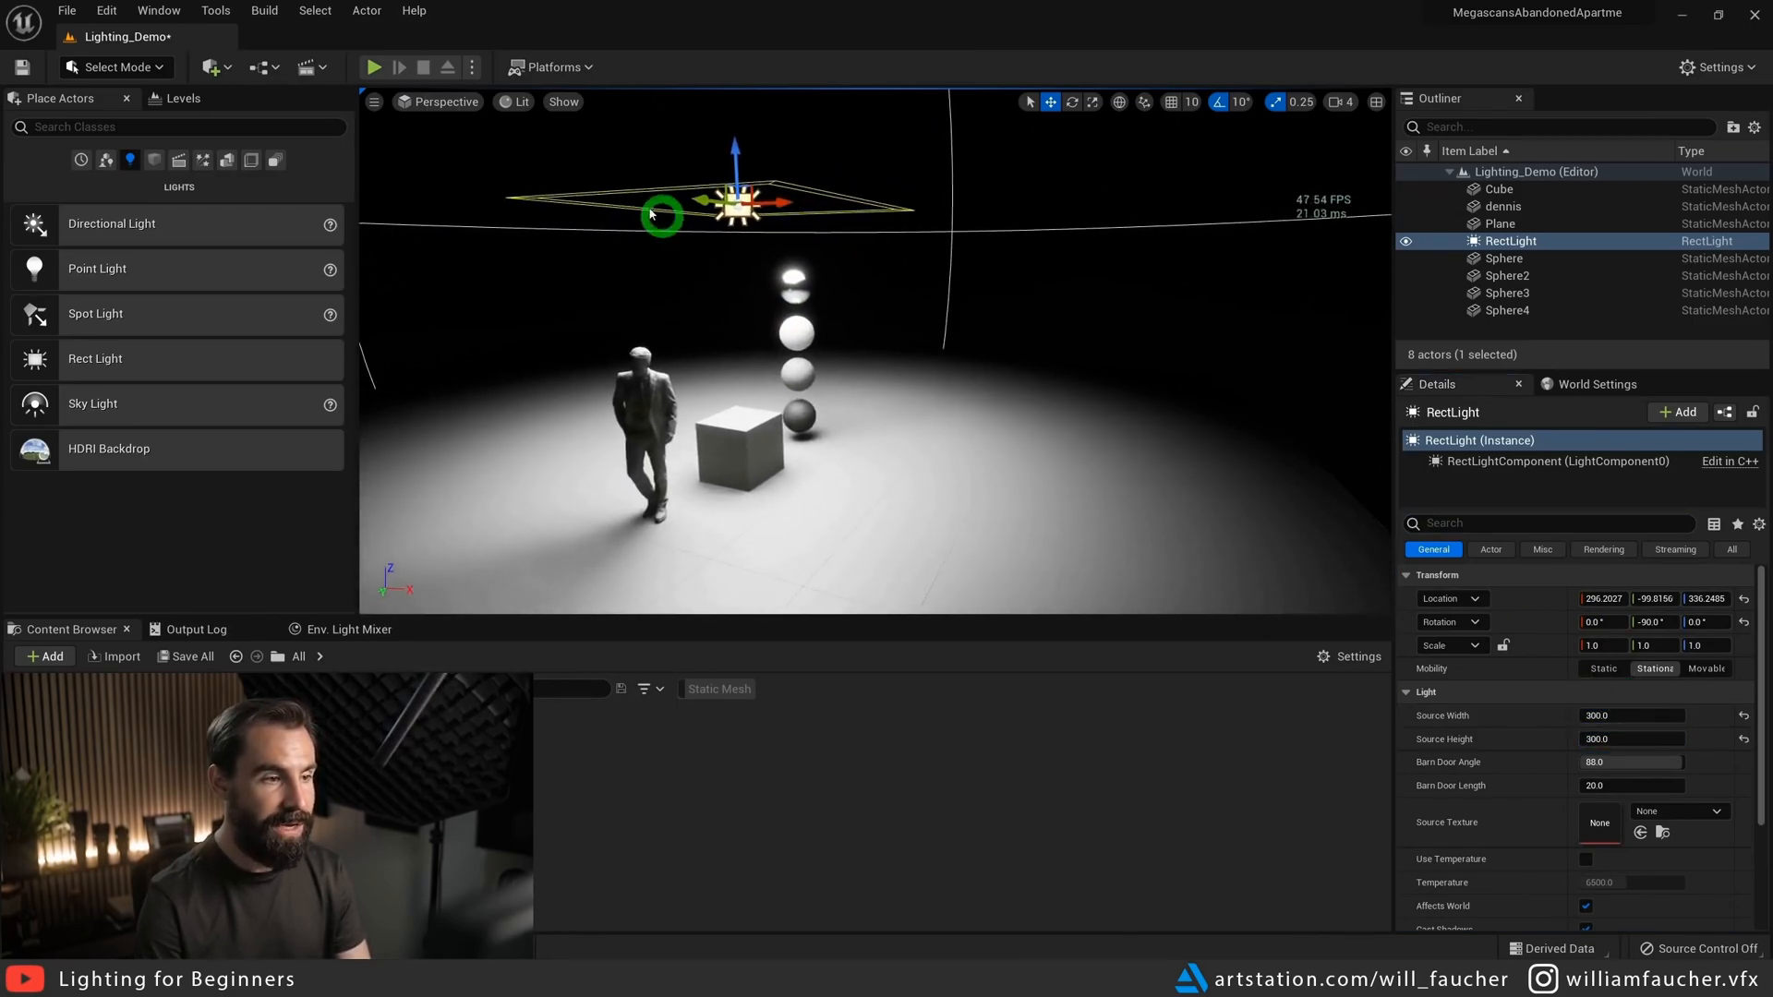
right_drag(797, 205, 625, 195)
drag(645, 209, 514, 209)
right_drag(665, 235, 887, 269)
- Switch the rect light's Cast Ray Traced Shadows to Use Project Setting and inspect the sphere shadows up close
key(Escape)
click(818, 97)
click(1648, 656)
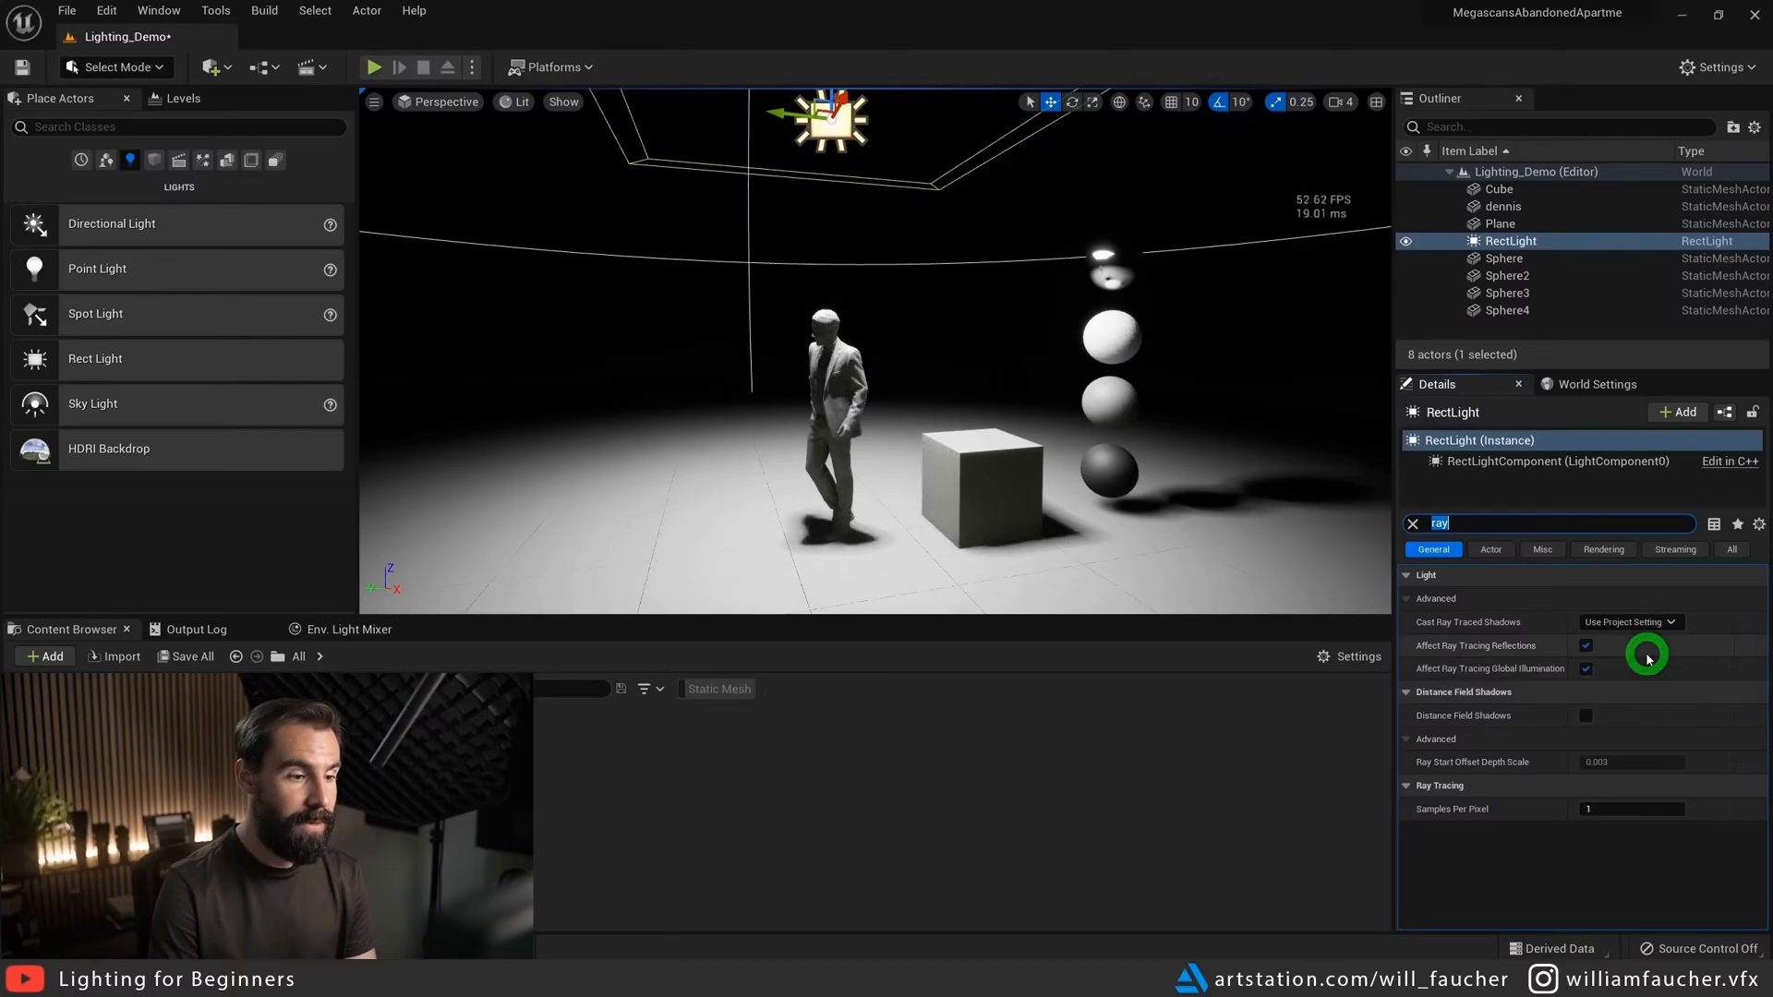
right_drag(982, 391, 752, 582)
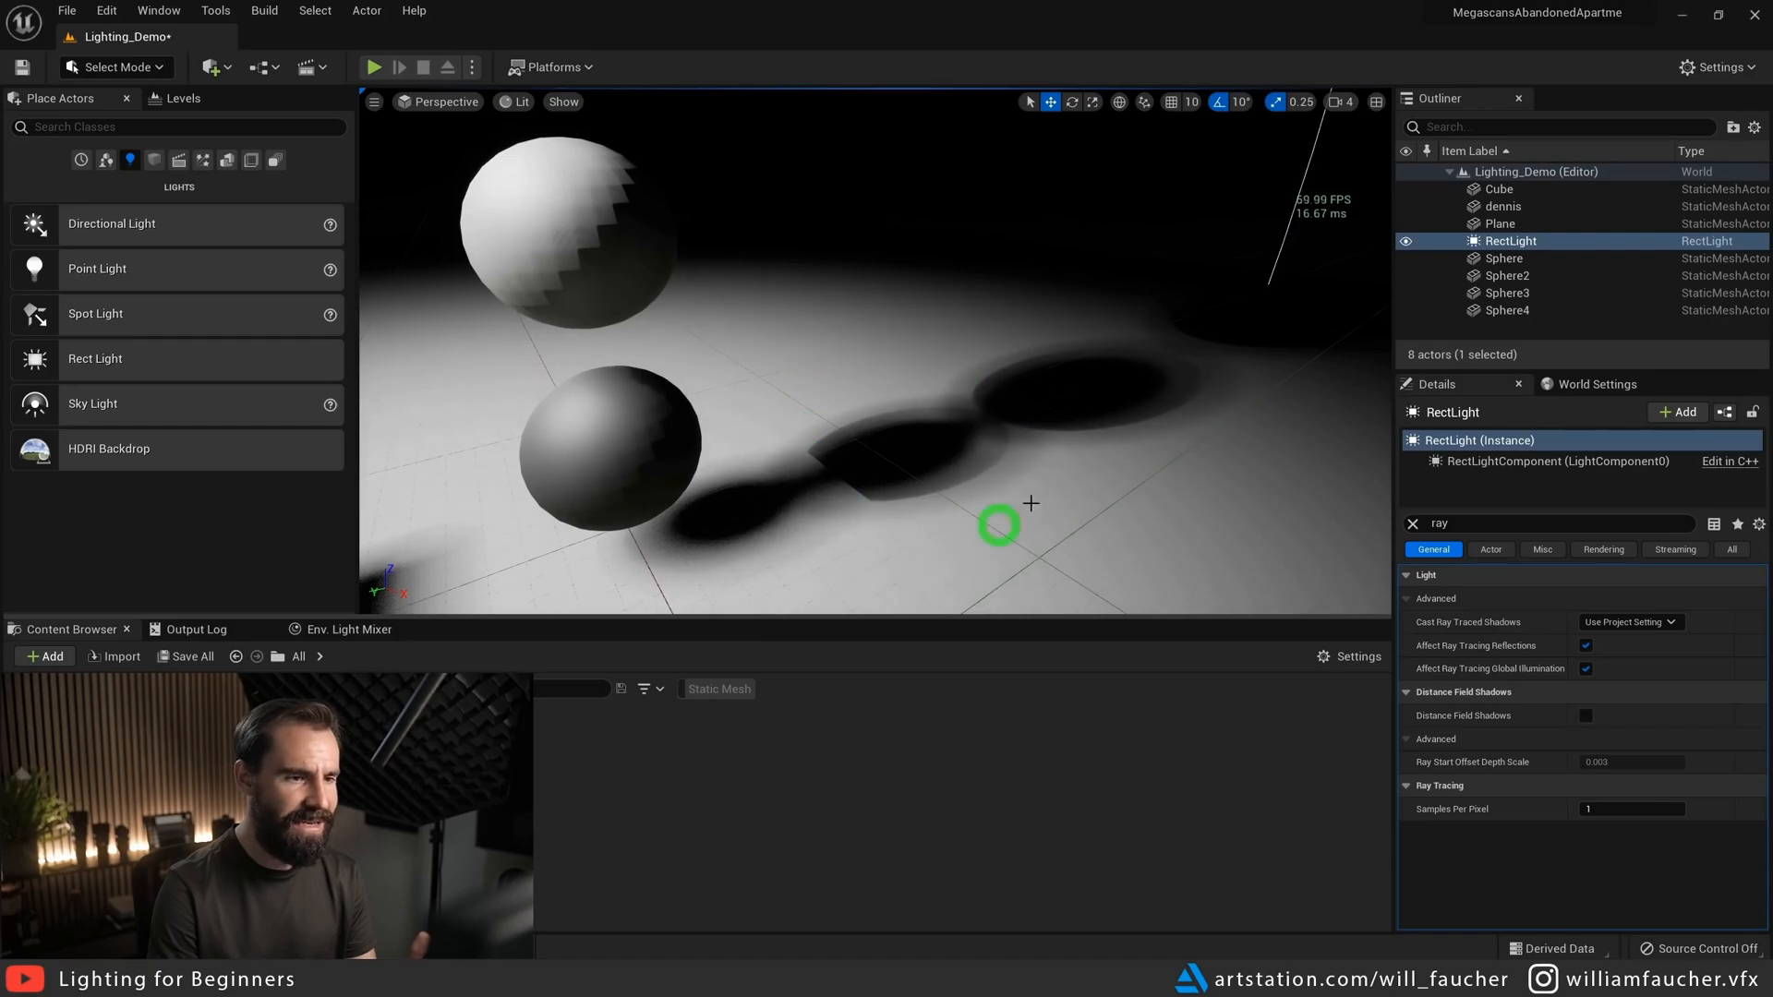
right_drag(1004, 356, 1100, 372)
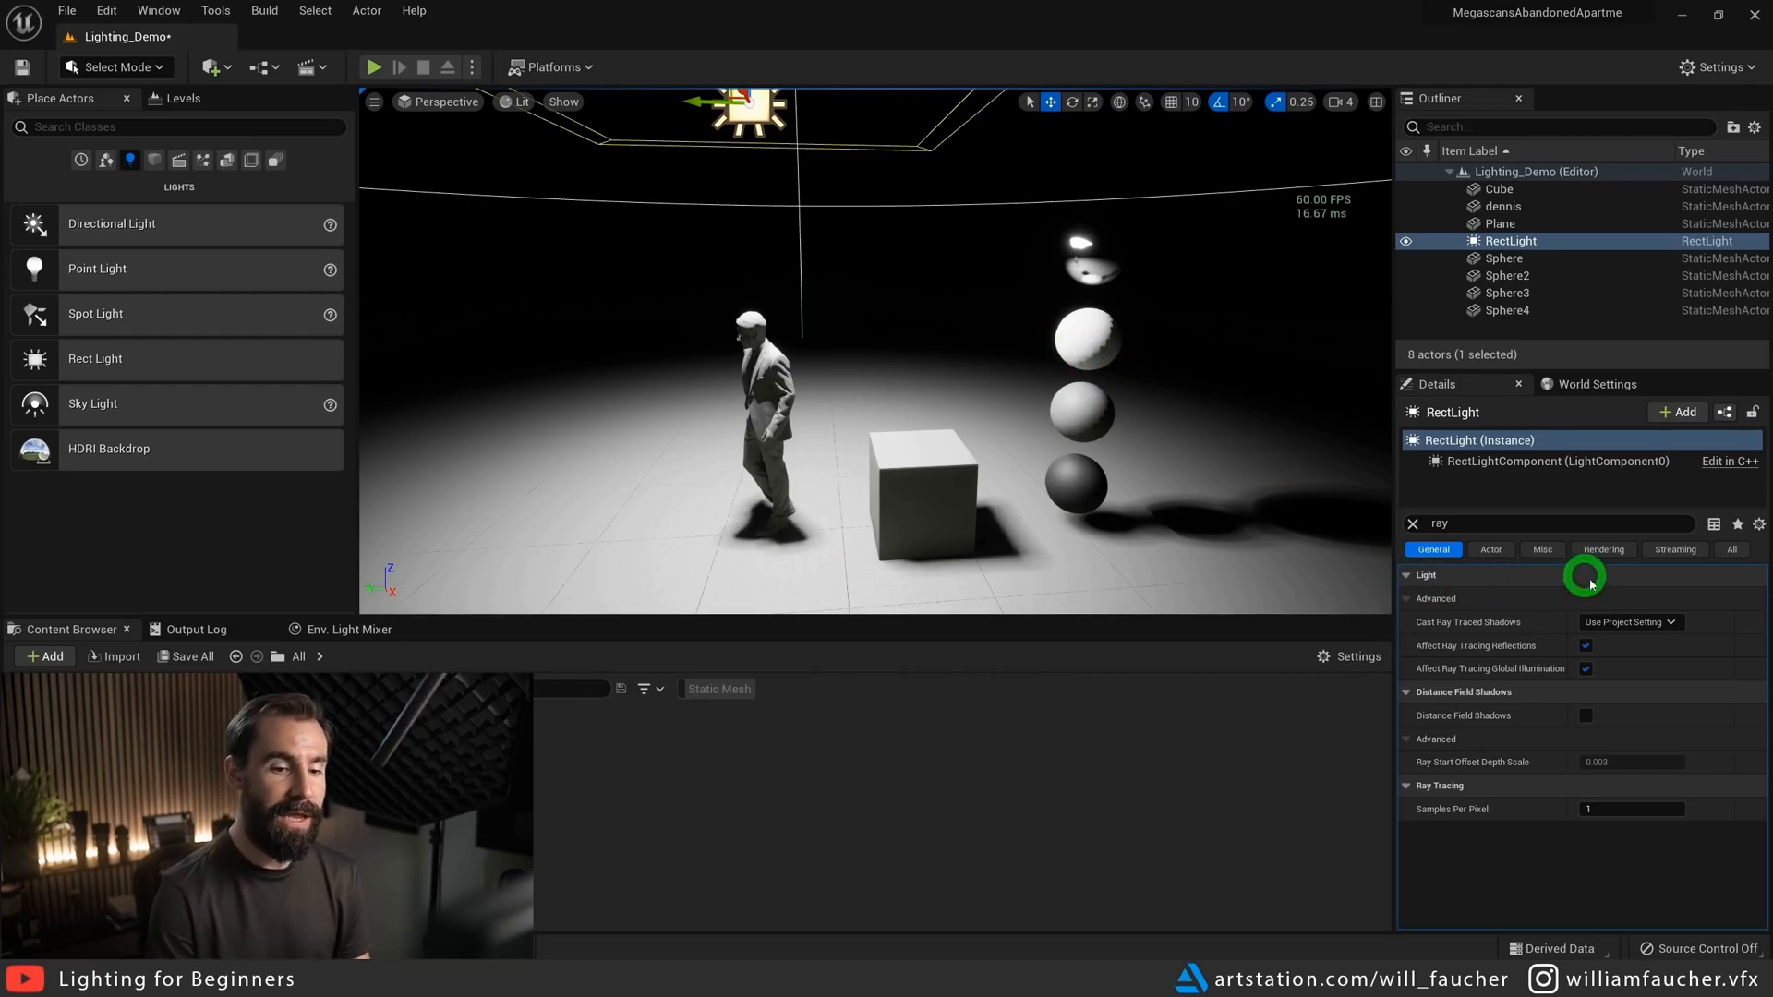
- Set the rect light's Cast Ray Traced Shadows to Enabled and inspect the shading on the spheres
click(1630, 622)
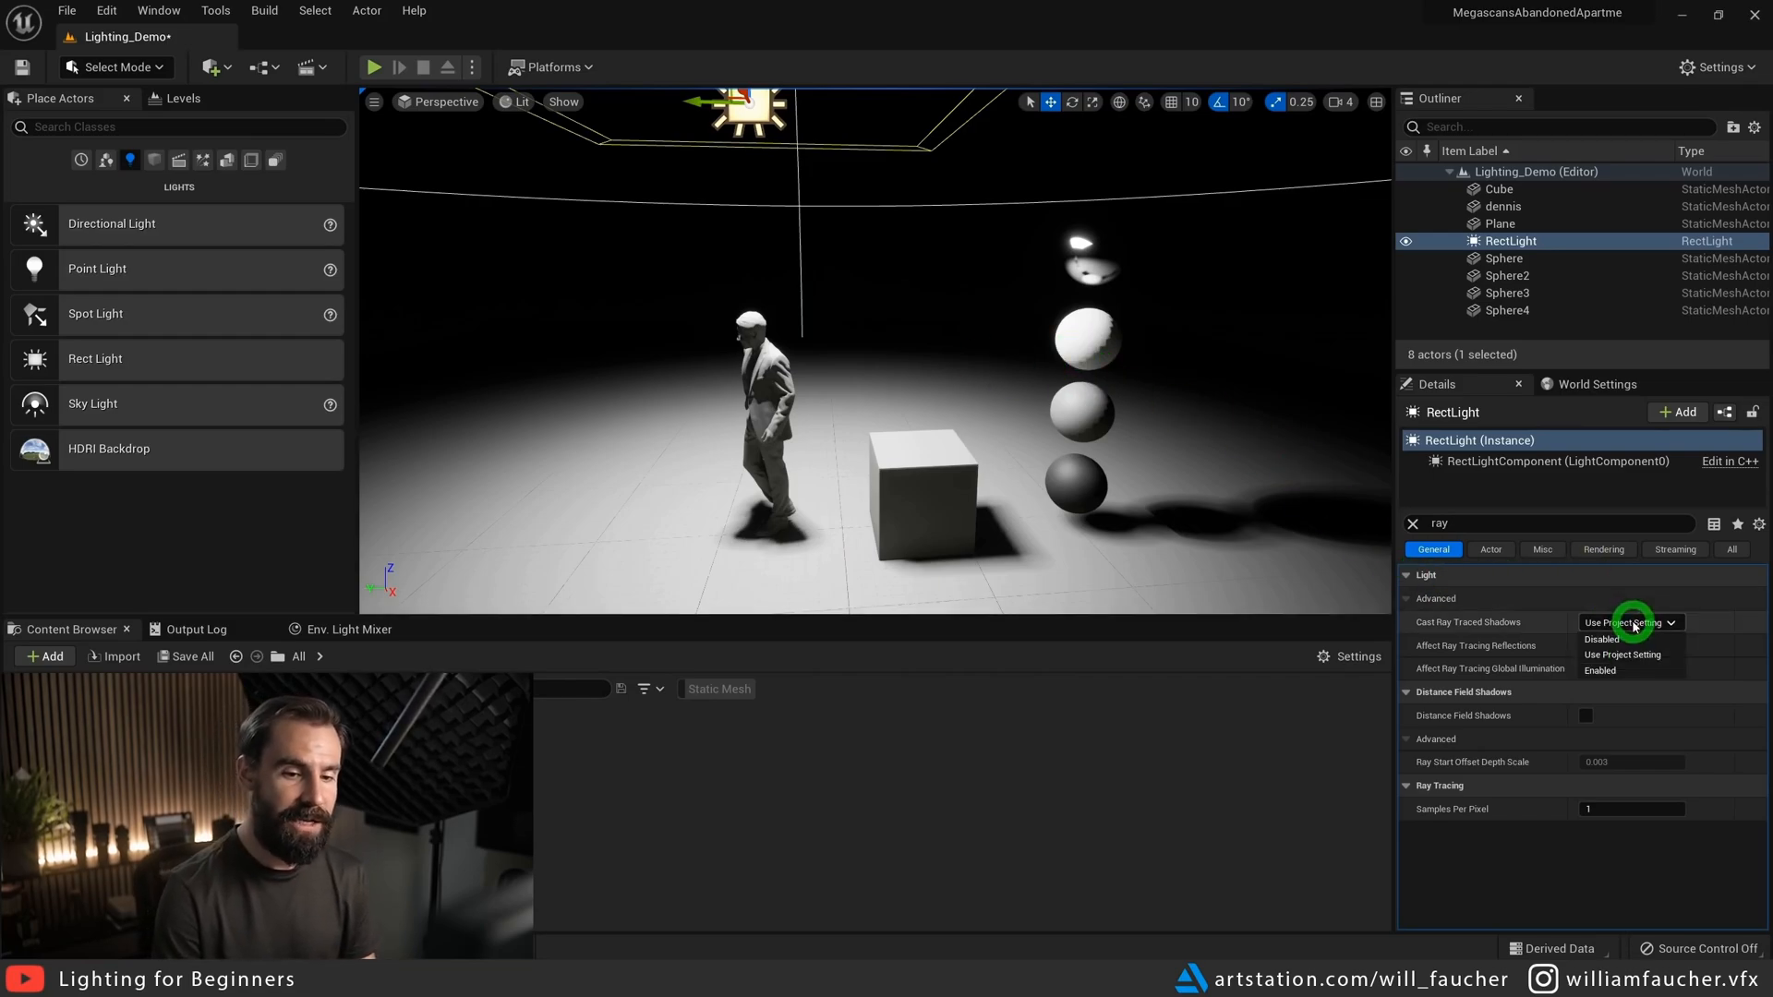
click(1622, 673)
mouse_move(1199, 538)
right_down()
mouse_move(978, 424)
mouse_move(965, 459)
mouse_move(880, 280)
right_up()
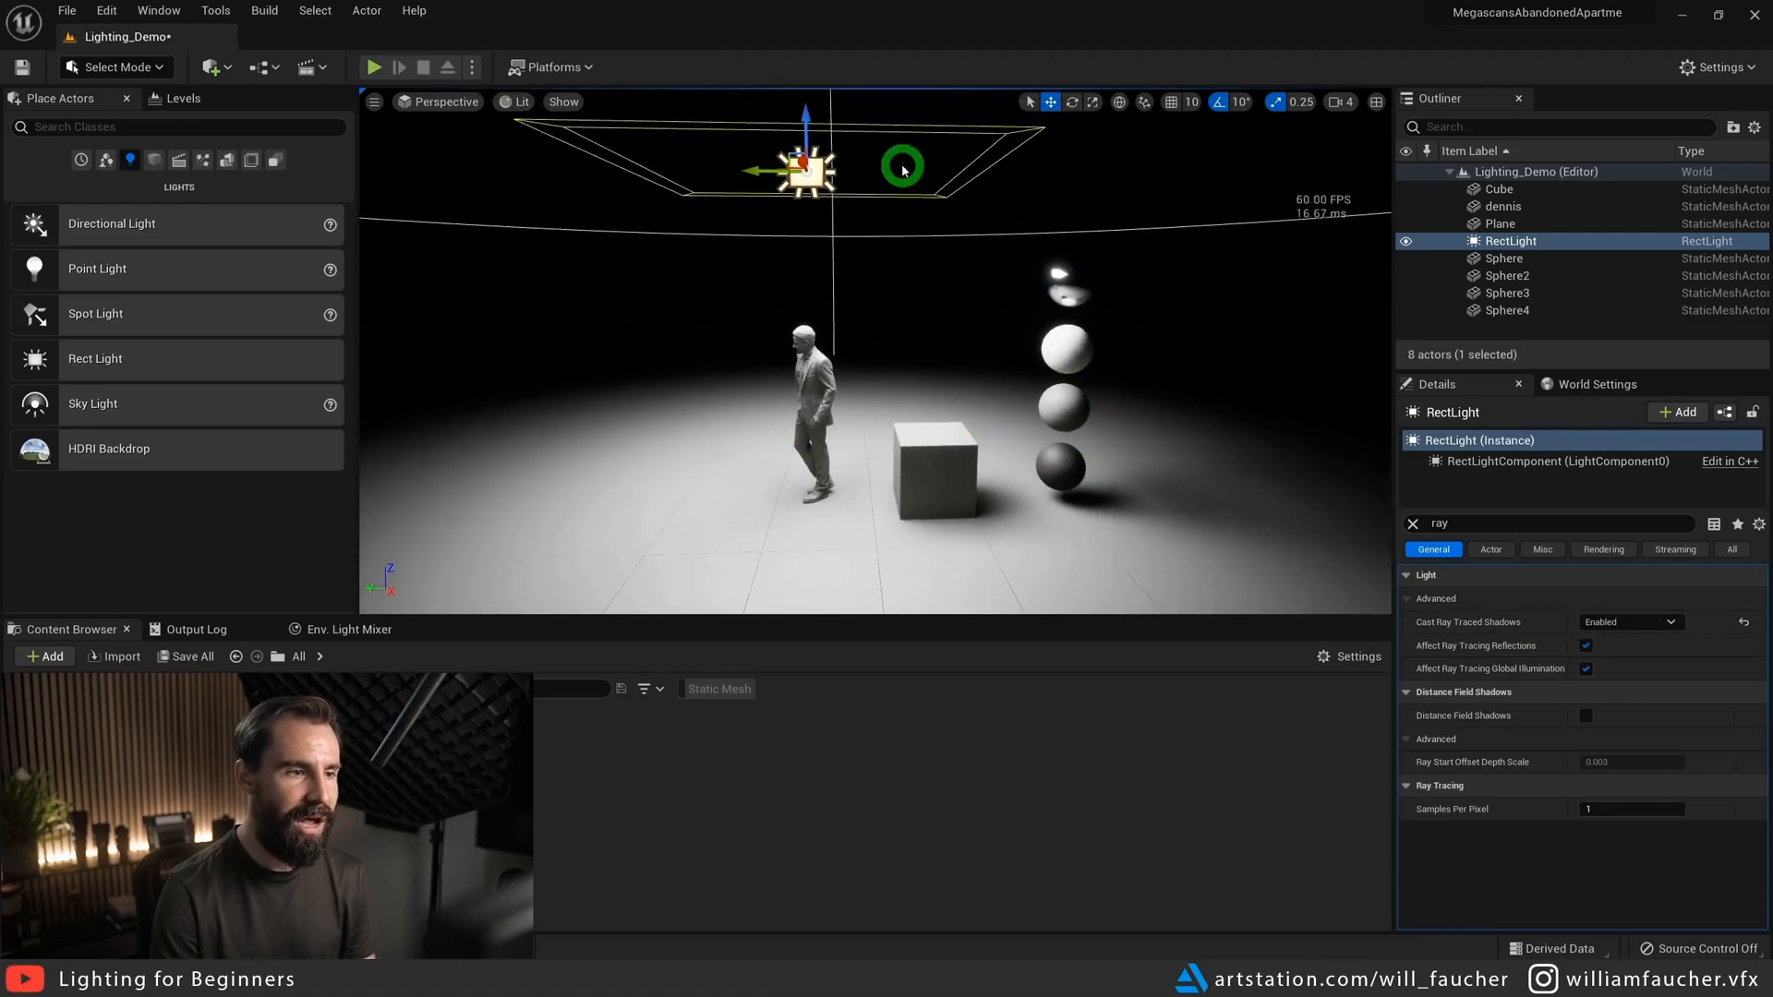
drag(720, 178, 938, 251)
drag(1195, 384, 1238, 81)
middle_drag(1238, 81, 1254, 115)
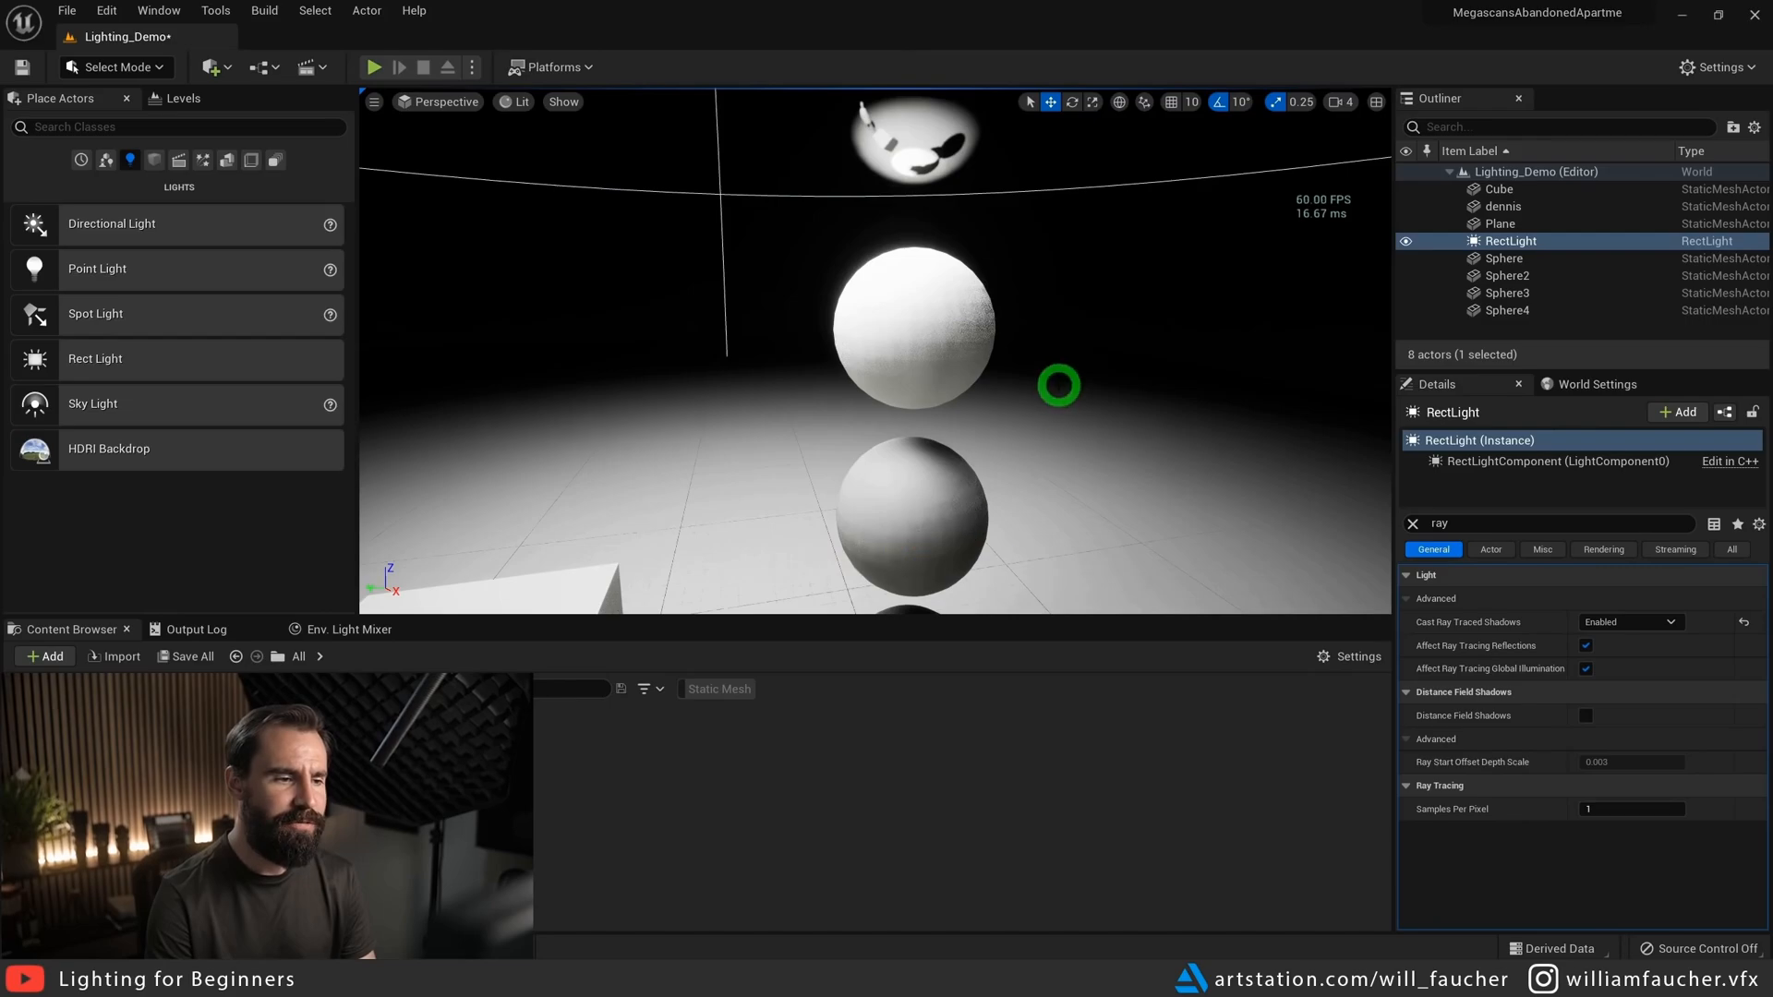
drag(1059, 385, 1055, 355)
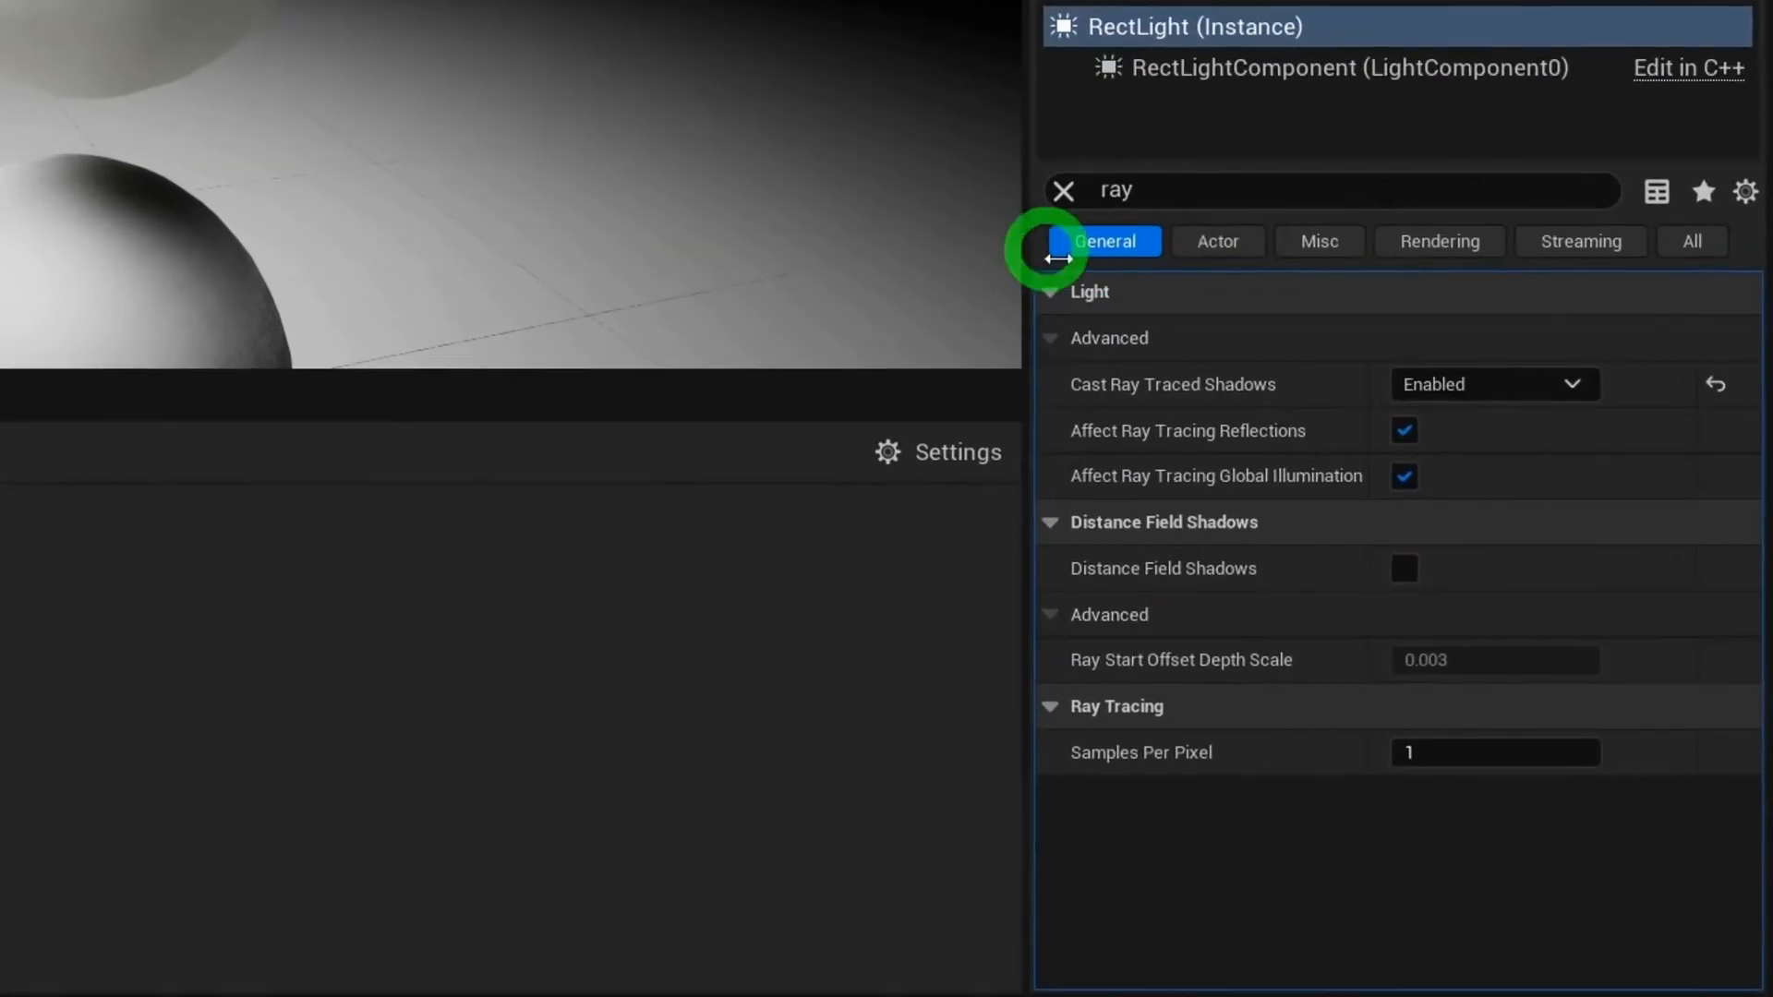
- Filter the rect light's properties for "sample" and set its ray tracing Samples Per Pixel to 4
drag(1475, 521, 1378, 521)
text(sam)
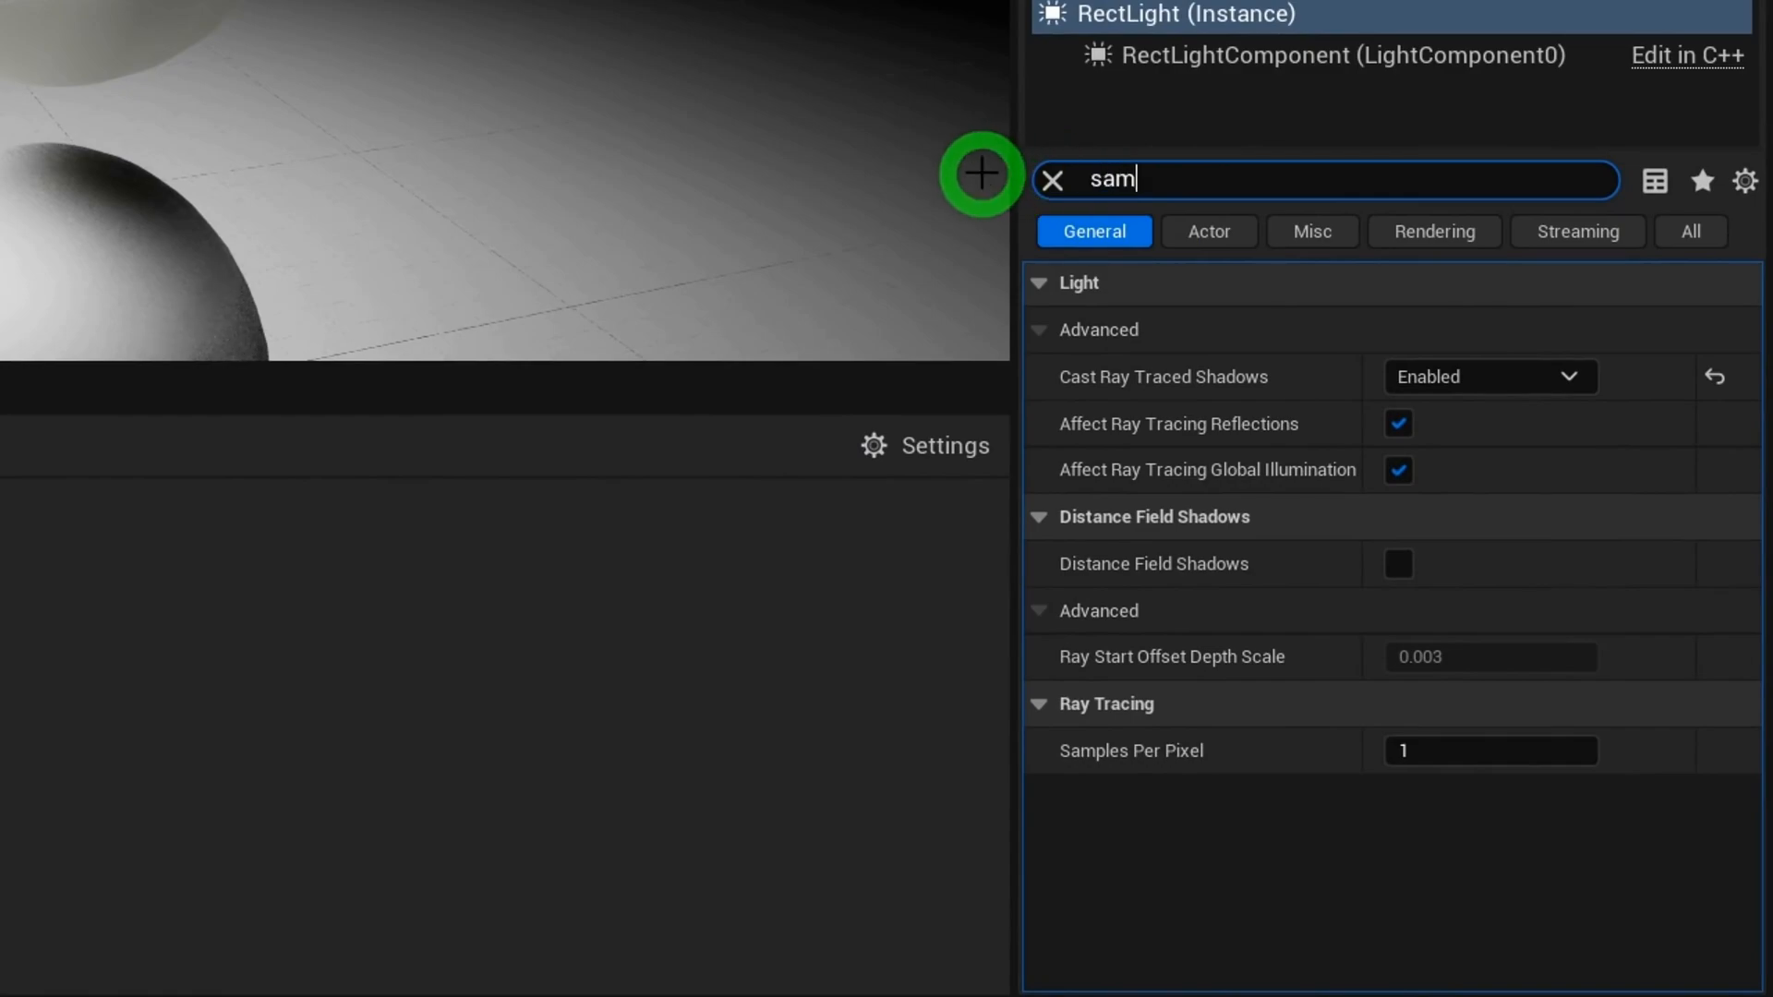
text(ple)
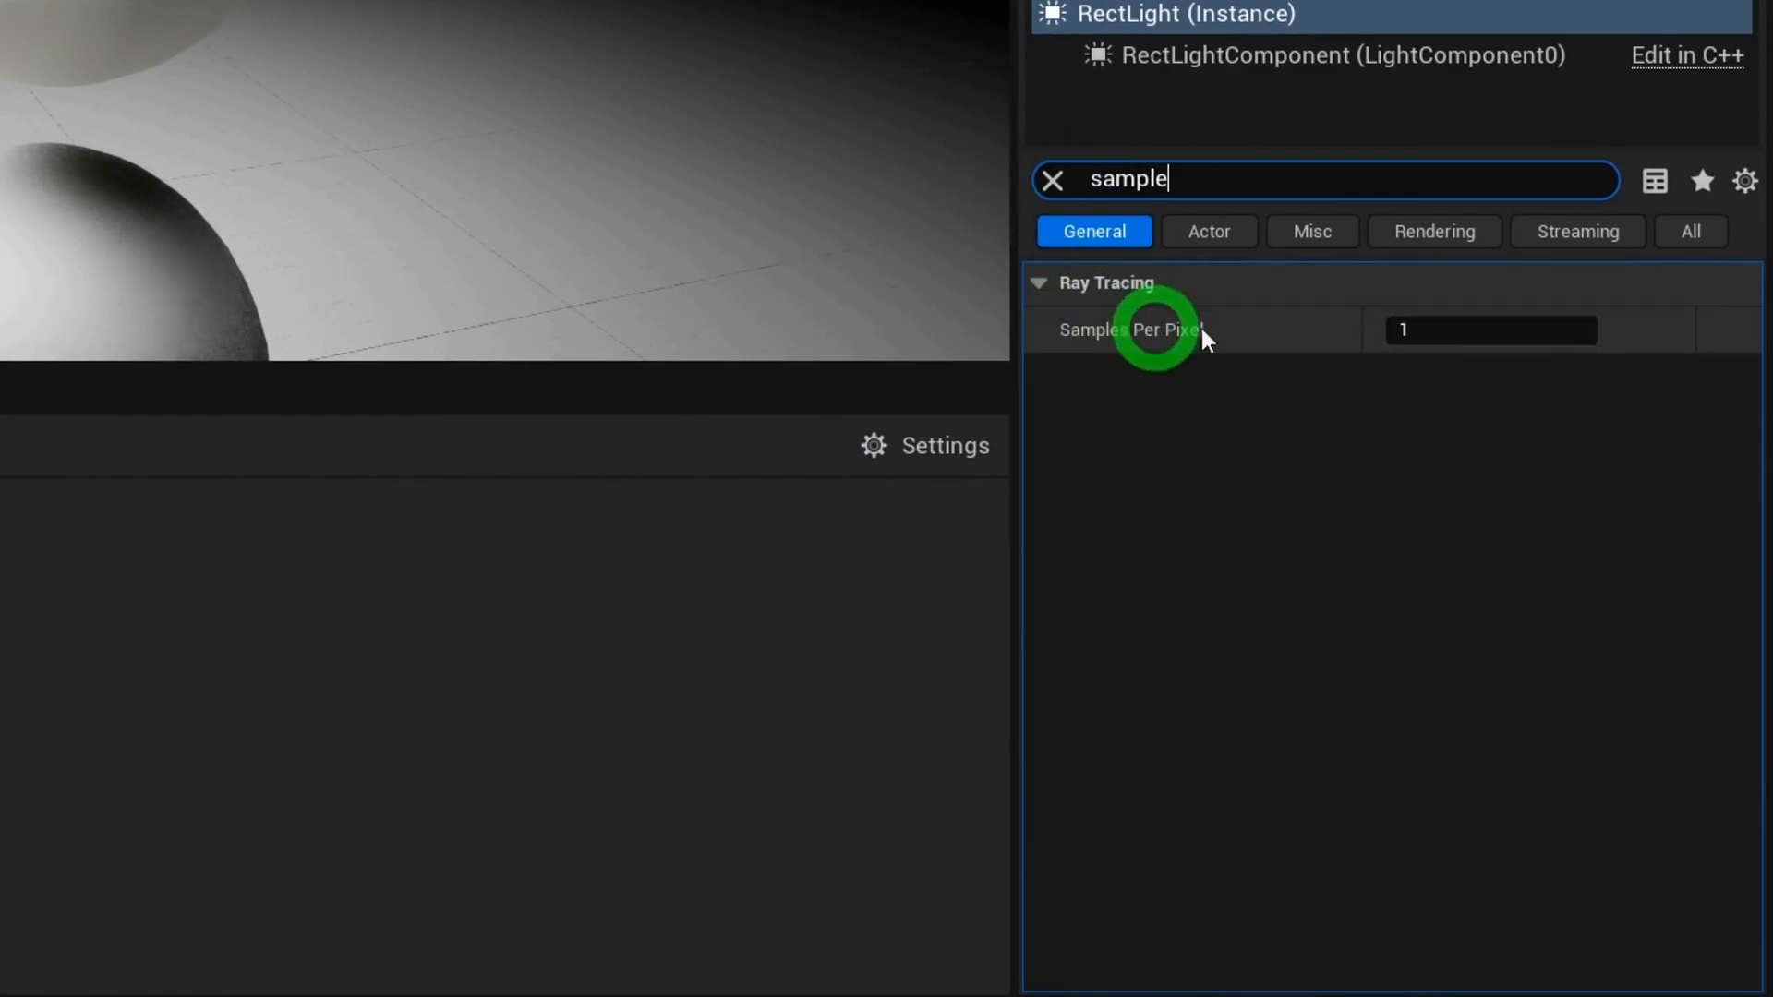
click(1493, 331)
text(4)
key(Return)
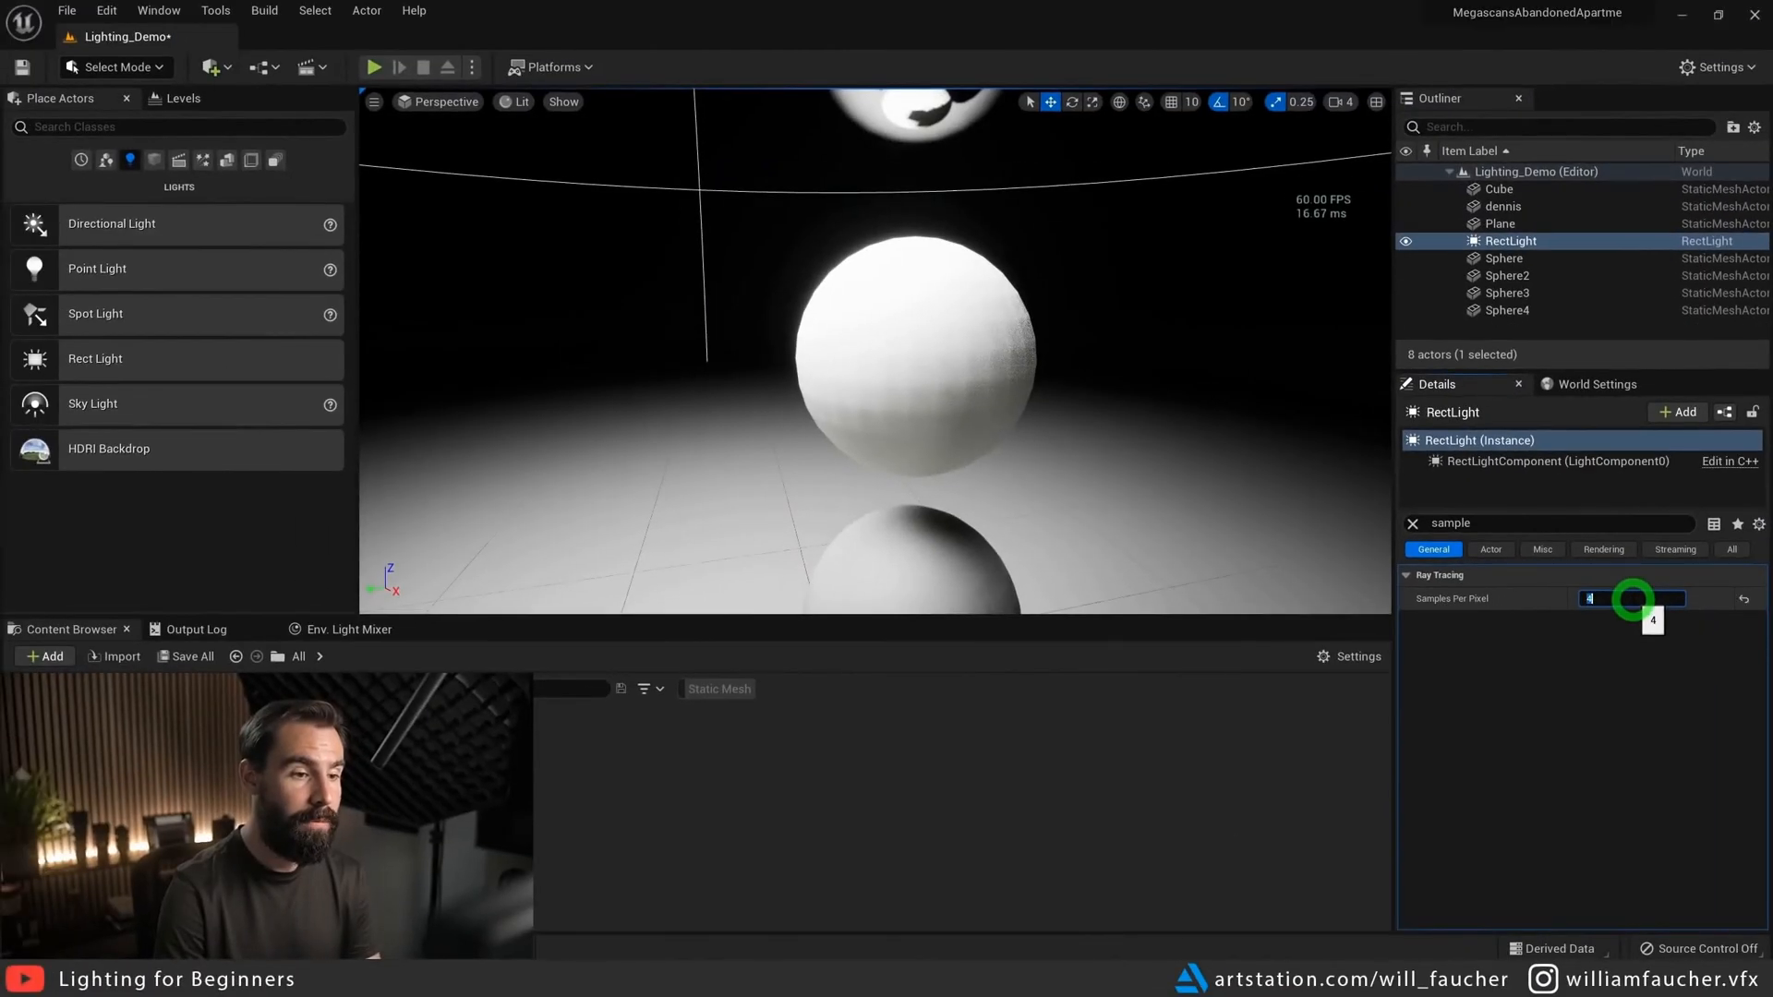
scroll(993, 282, down, 6)
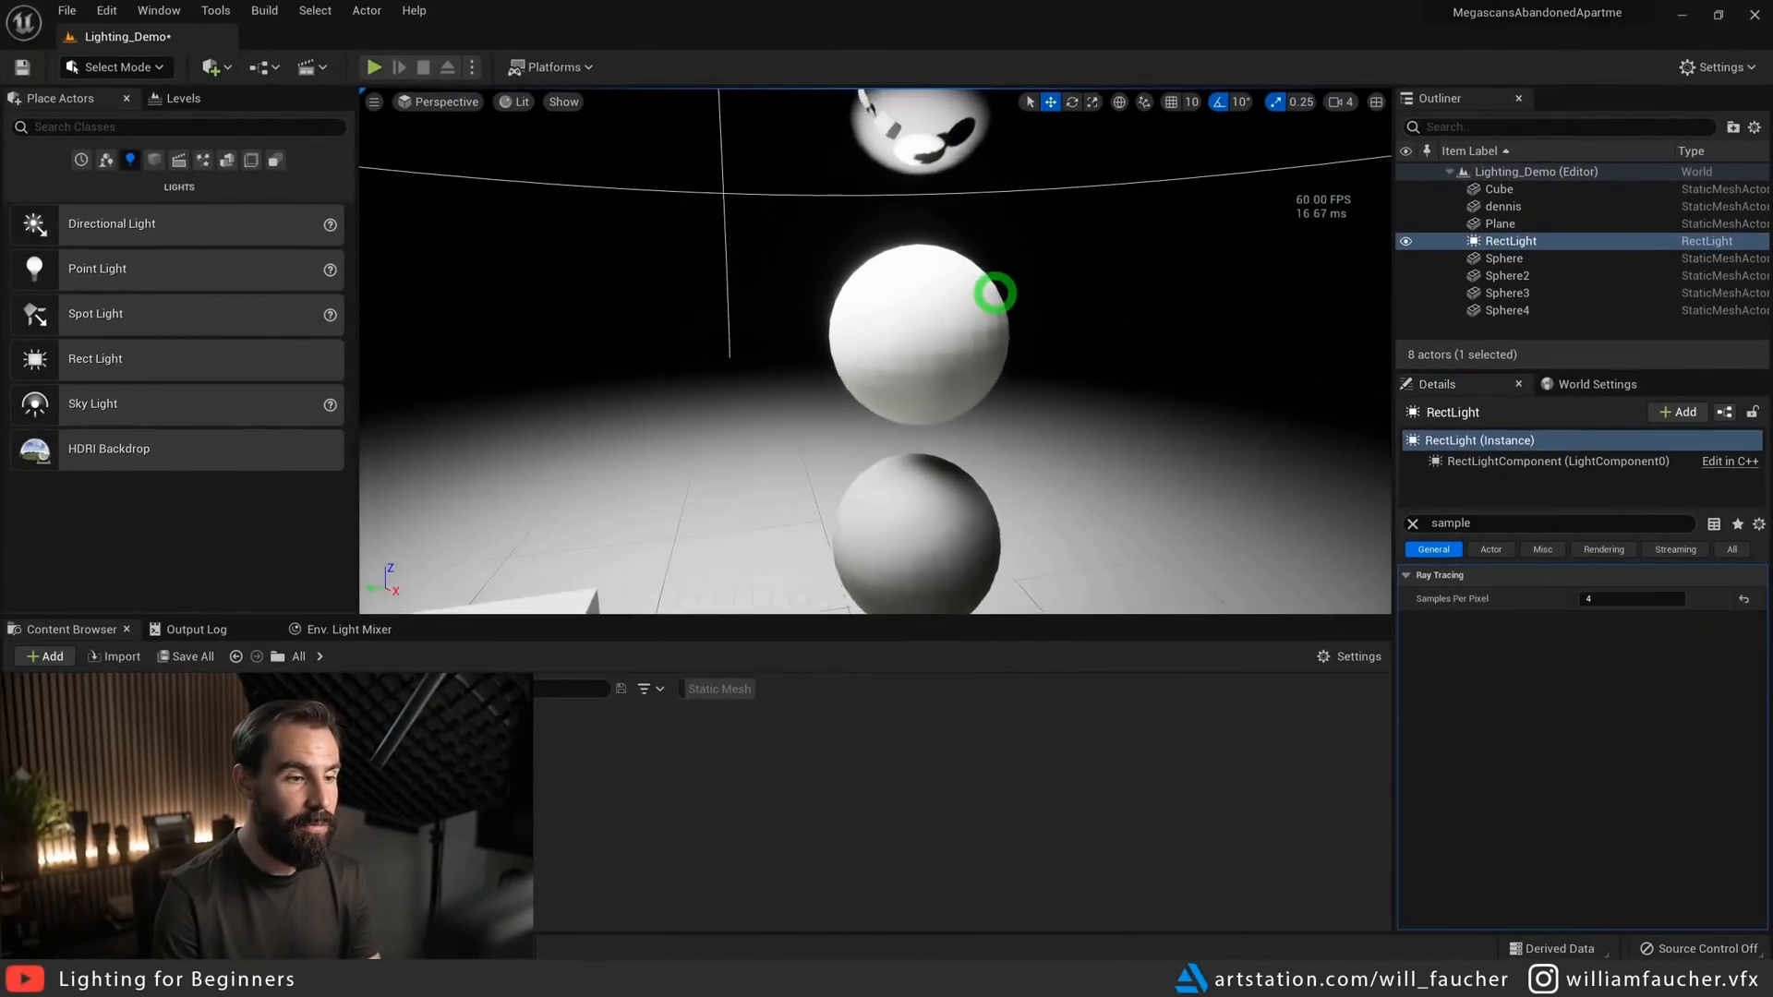